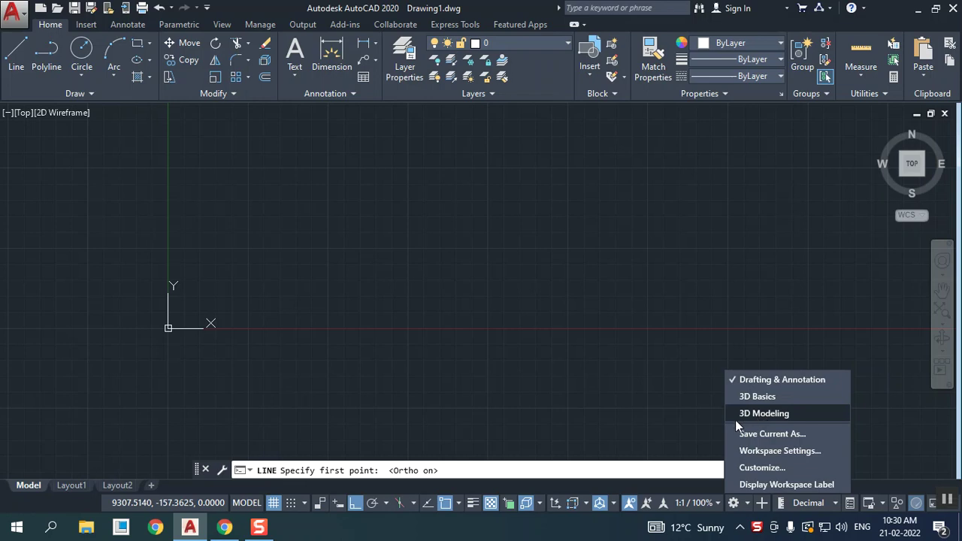
- Draw a steep slanted line right of the origin, toggling Ortho mode during the command and leaving it off for the end point
click(18, 66)
click(307, 297)
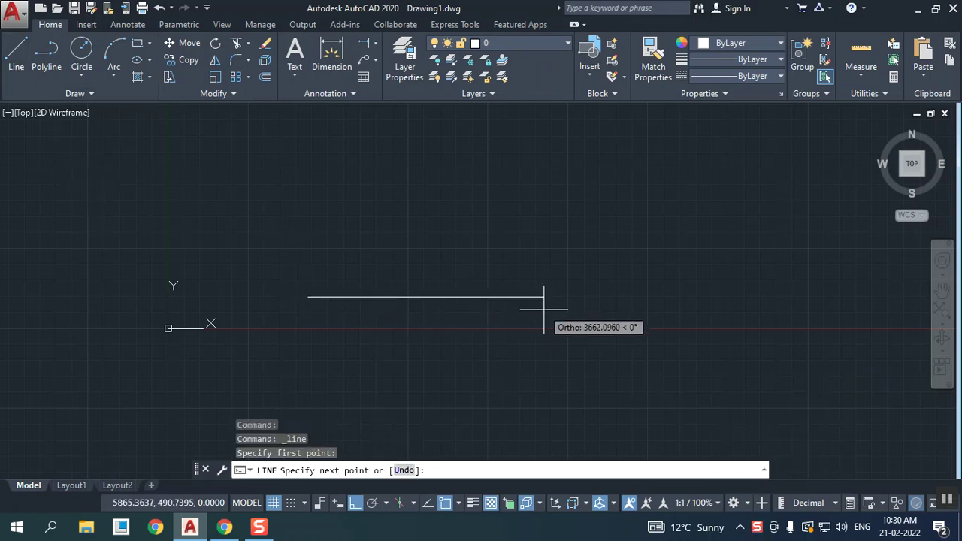
click(353, 509)
click(353, 509)
click(354, 509)
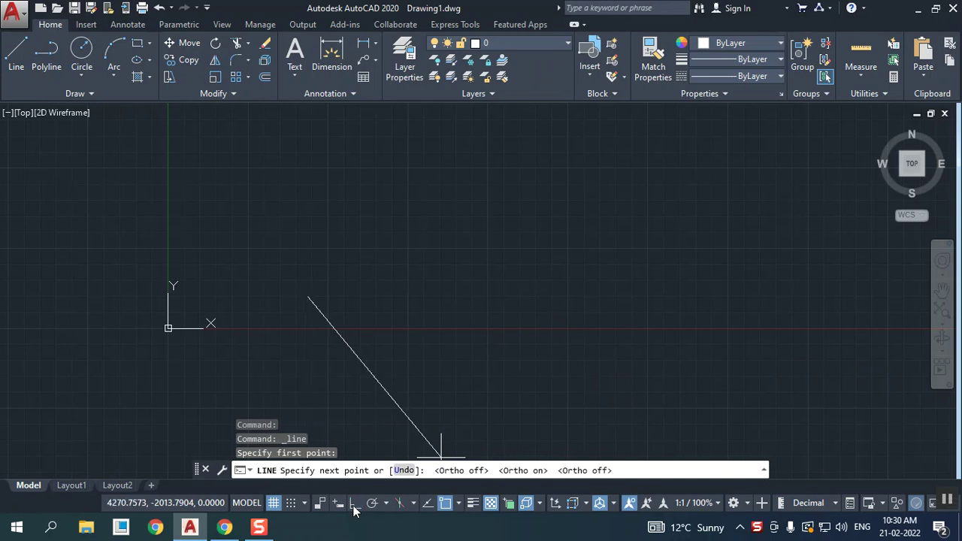
click(353, 509)
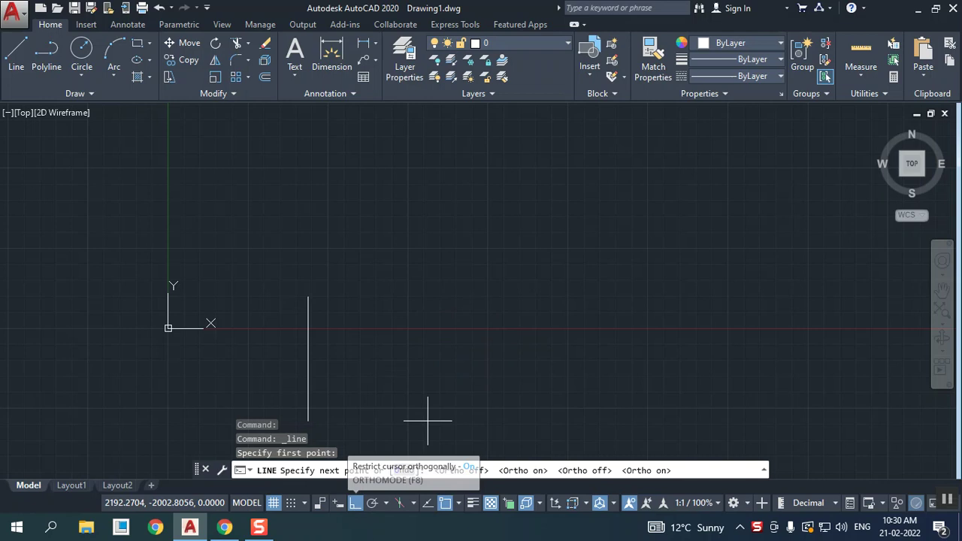
click(360, 502)
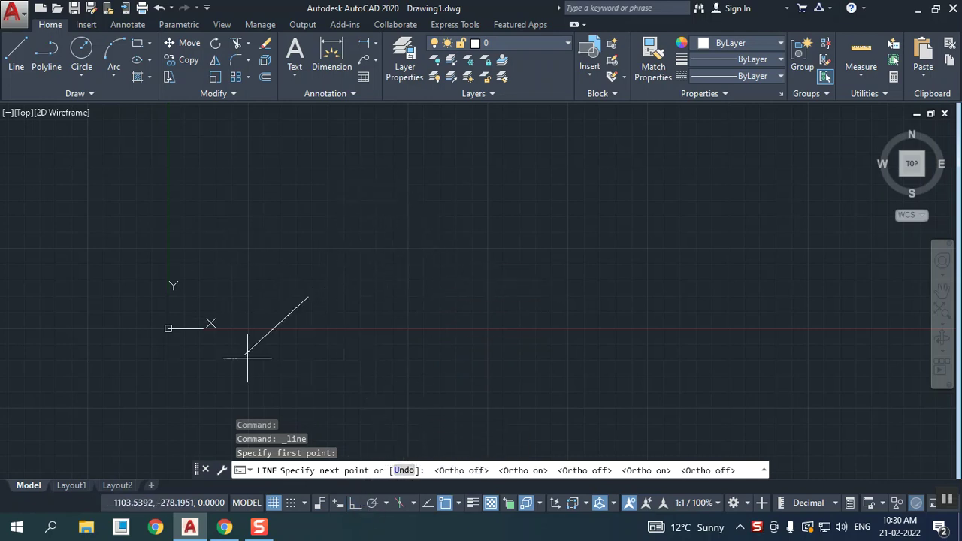
click(384, 183)
right_click(385, 183)
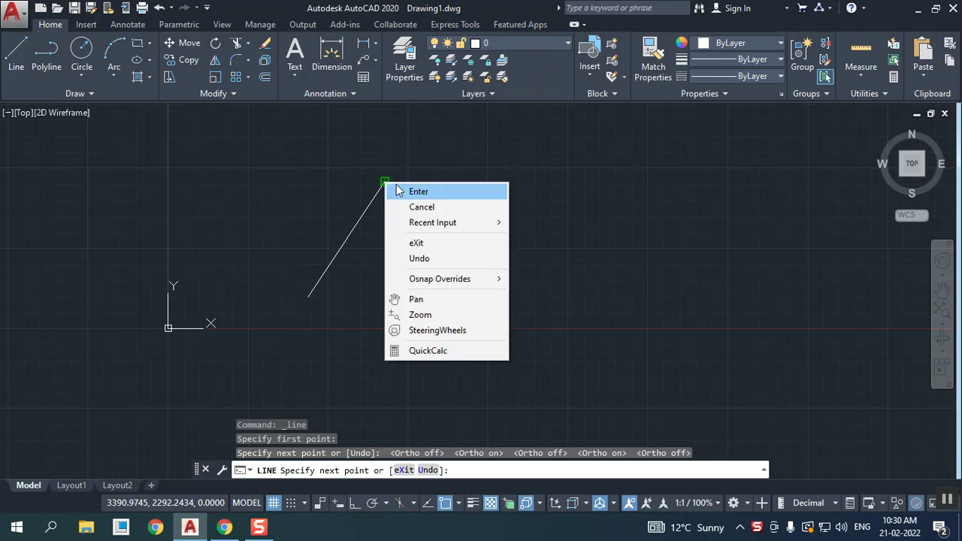
click(418, 192)
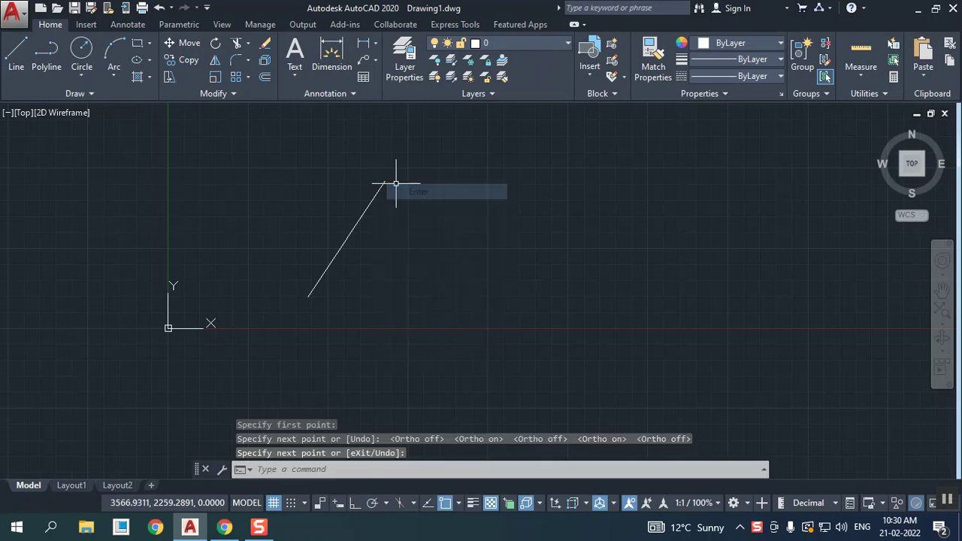
- Draw a second, flatter slanted line to the lower right of the first one, sloping down to the left
click(18, 60)
click(550, 292)
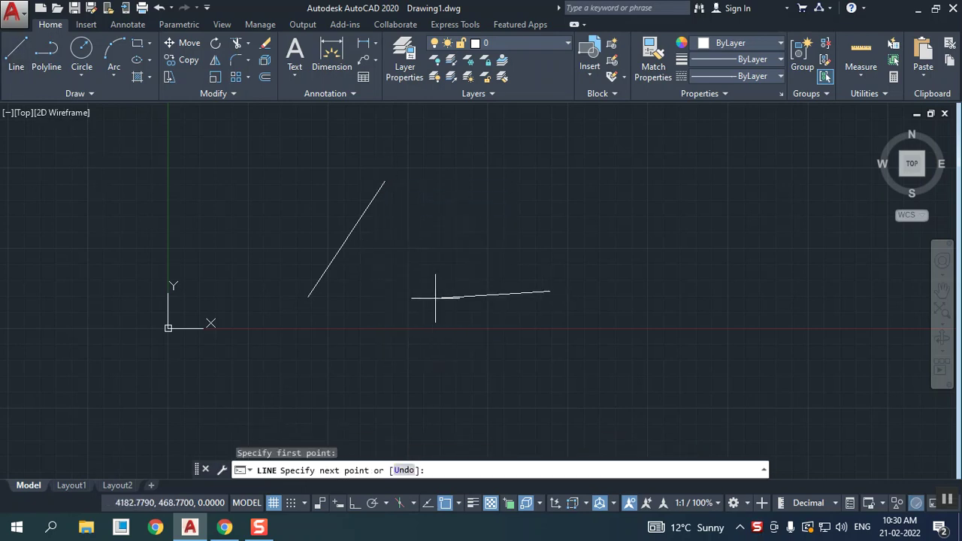
click(396, 345)
right_click(397, 344)
click(449, 191)
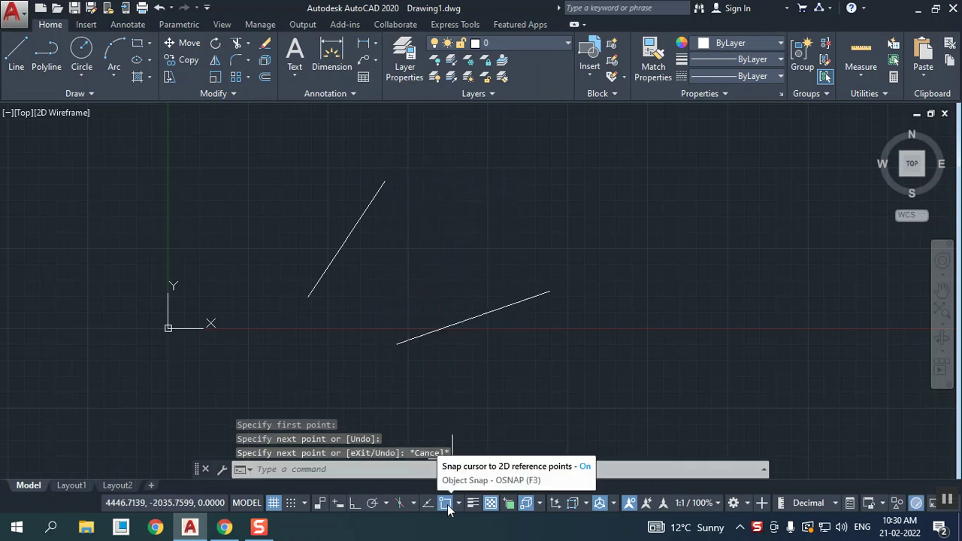
- Draw a line joining the midpoints of the two slanted lines using object snap
click(16, 56)
click(347, 239)
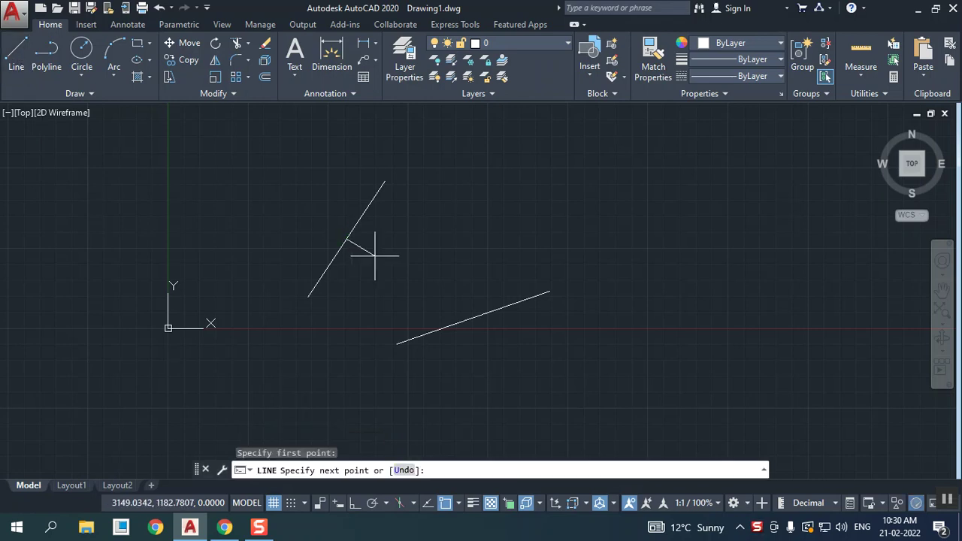
click(473, 317)
right_click(473, 319)
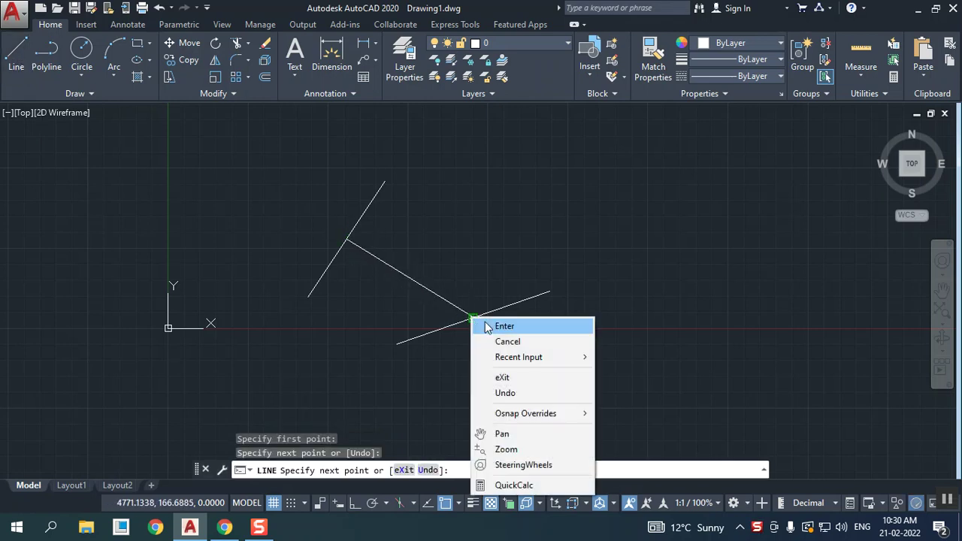
click(495, 323)
- Toggle object snap off and on with the Line command running, and review the available object snap modes
key(F3)
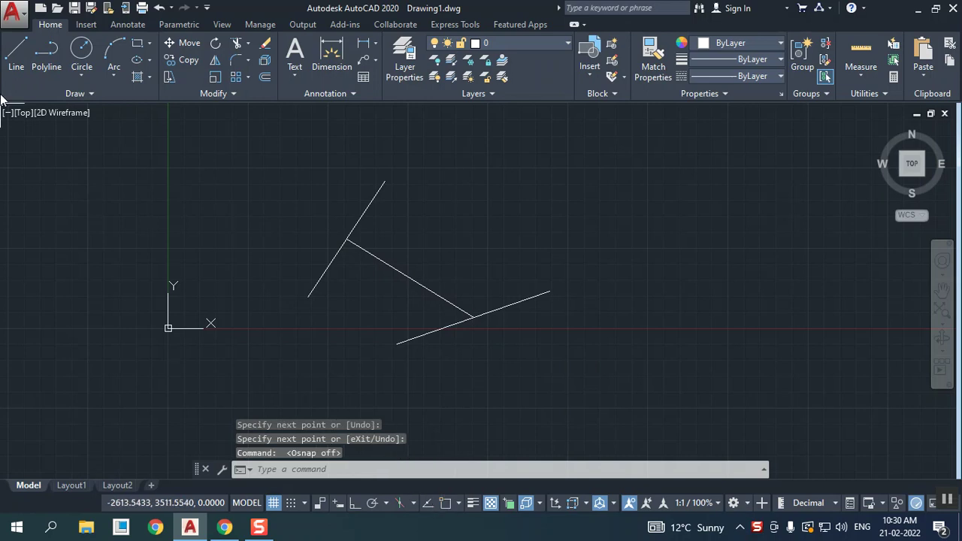
click(15, 66)
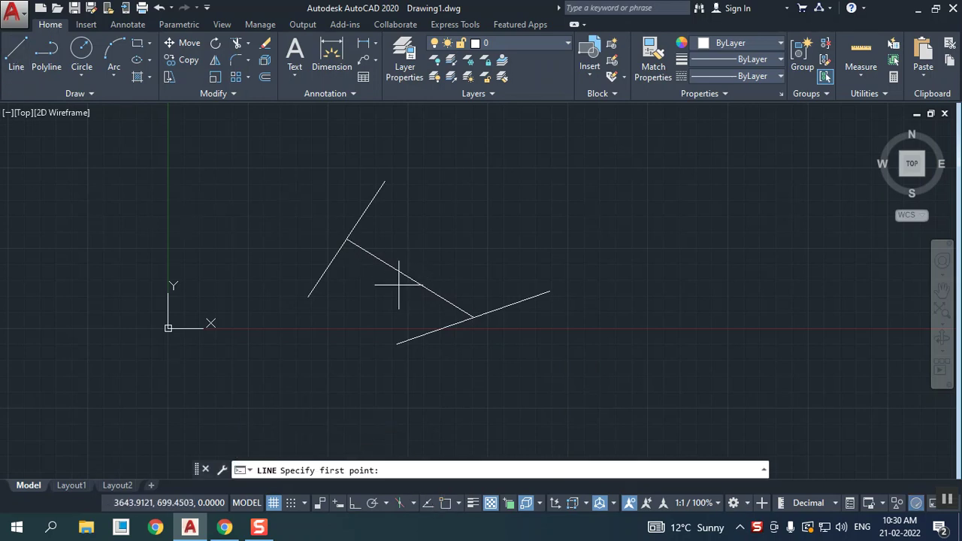
click(459, 504)
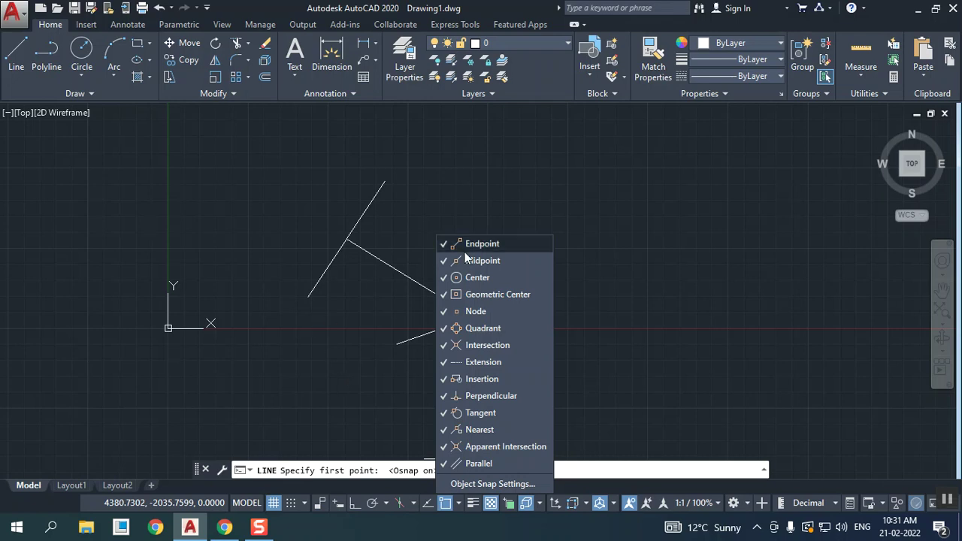
click(315, 371)
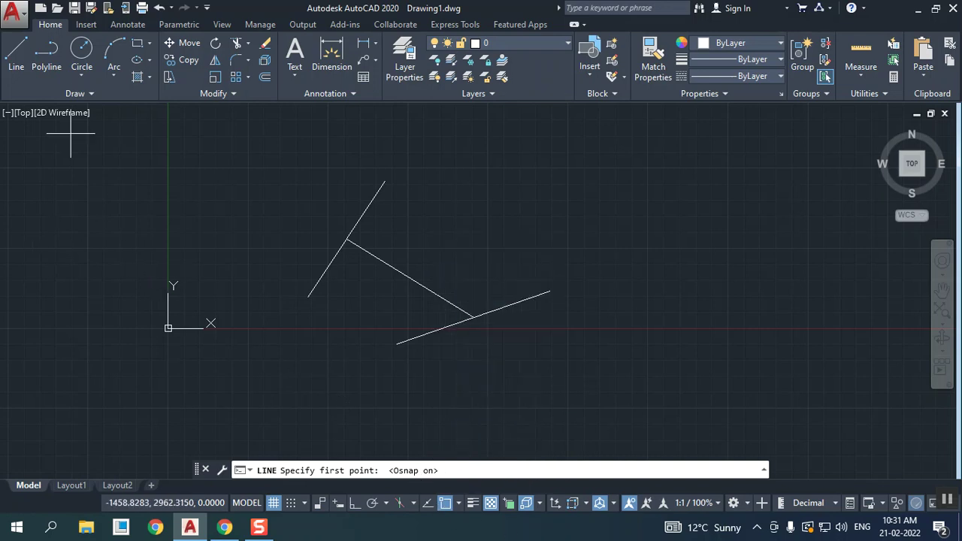
- Draw a line joining the lower endpoints of the two slanted lines
click(17, 51)
click(309, 298)
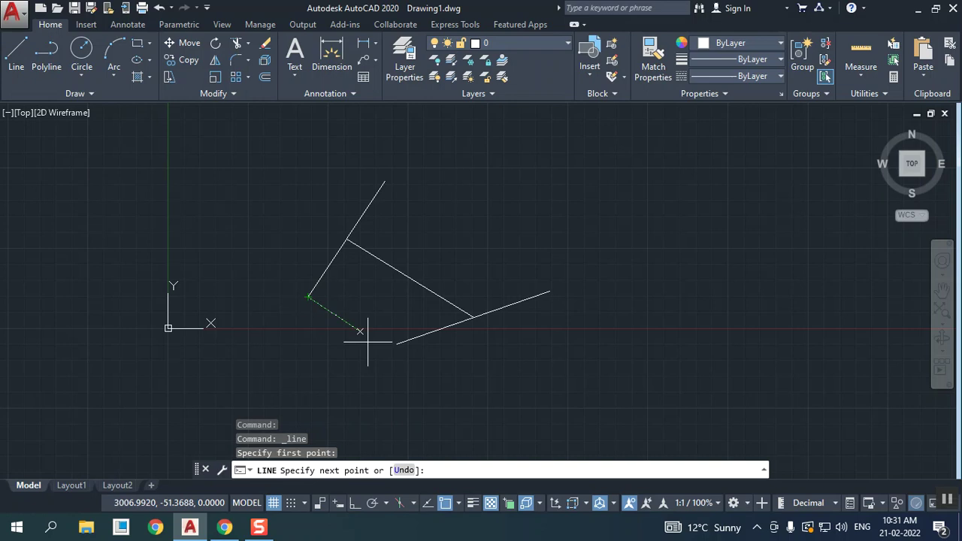
click(396, 342)
right_click(396, 342)
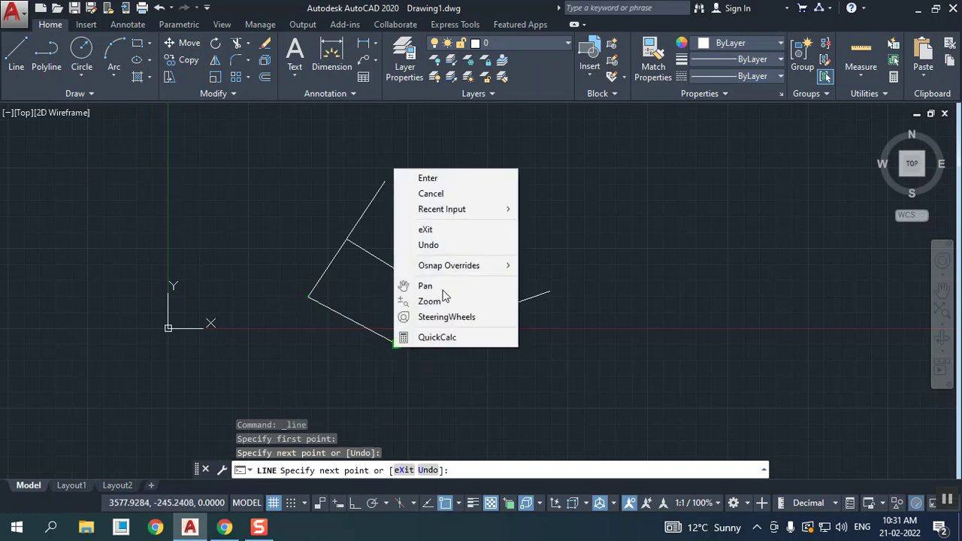
click(431, 194)
- Draw a line joining the upper endpoints of the two slanted lines to close the four-sided outline
middle_drag(472, 322, 286, 338)
click(17, 51)
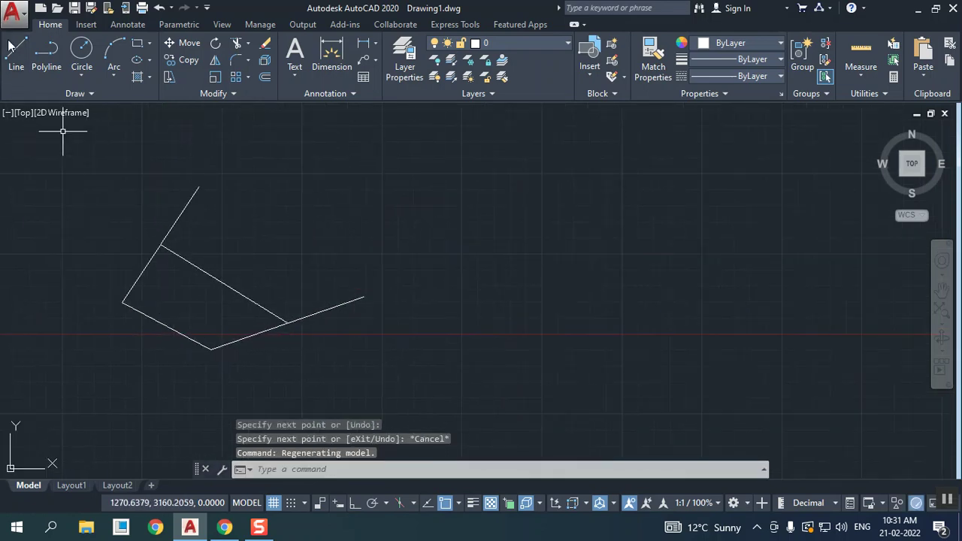
click(198, 186)
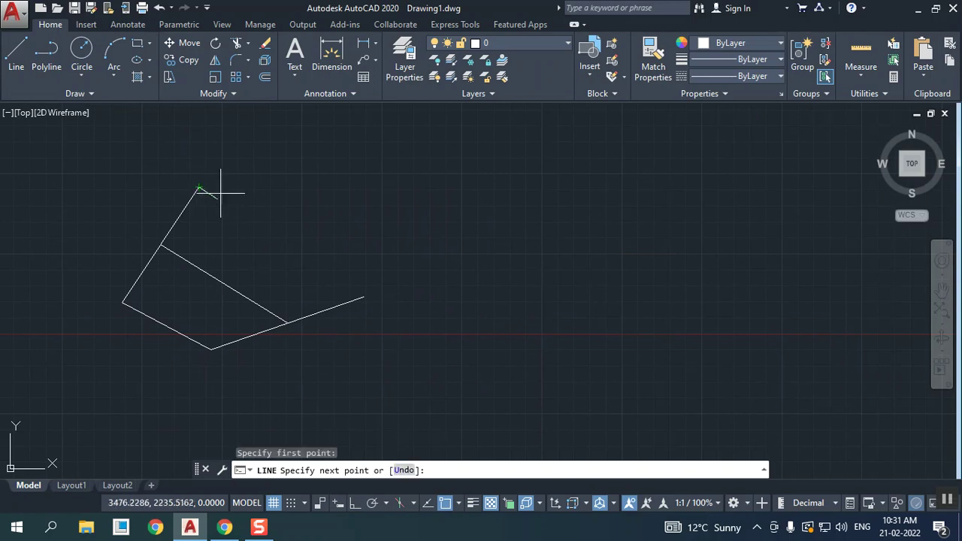
click(364, 298)
right_click(364, 298)
click(396, 311)
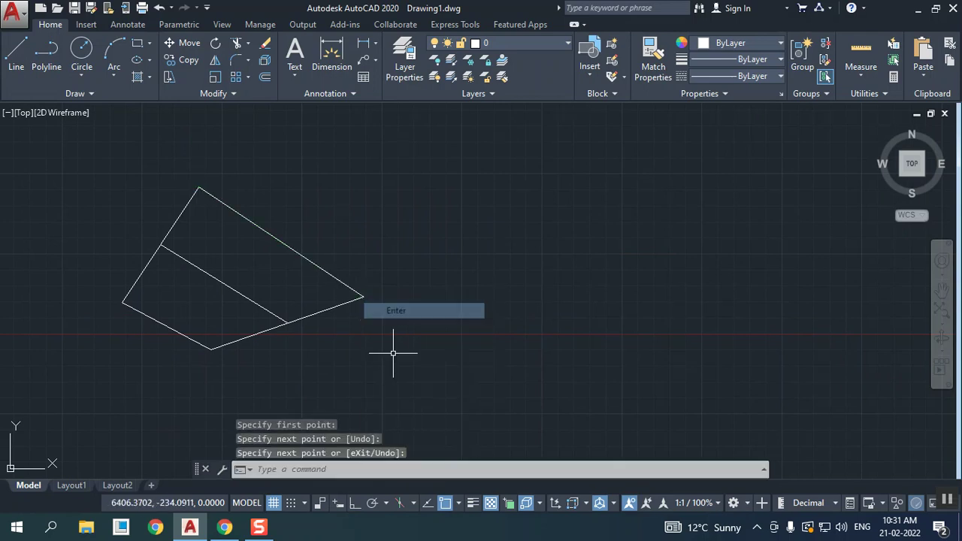
- Turn on Ortho mode and Dynamic Input
click(356, 503)
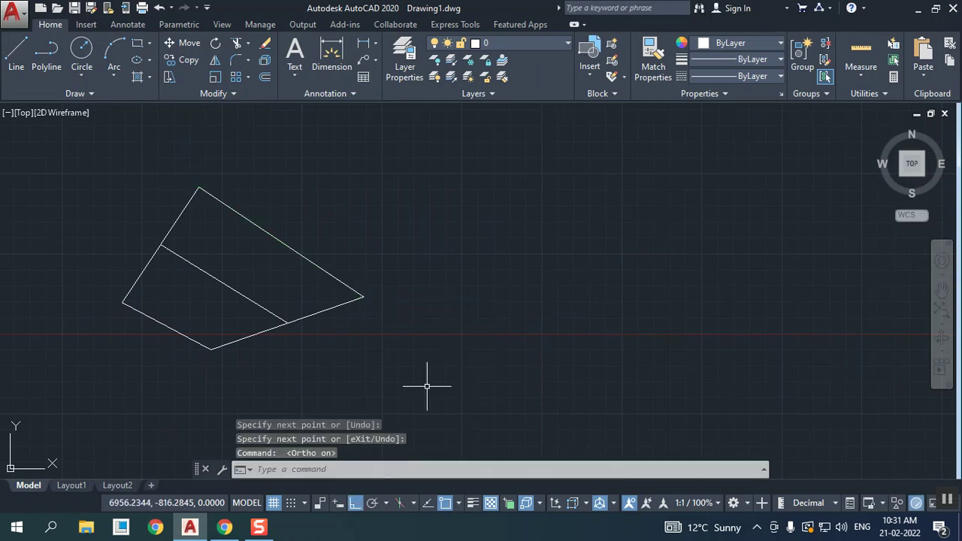
click(335, 504)
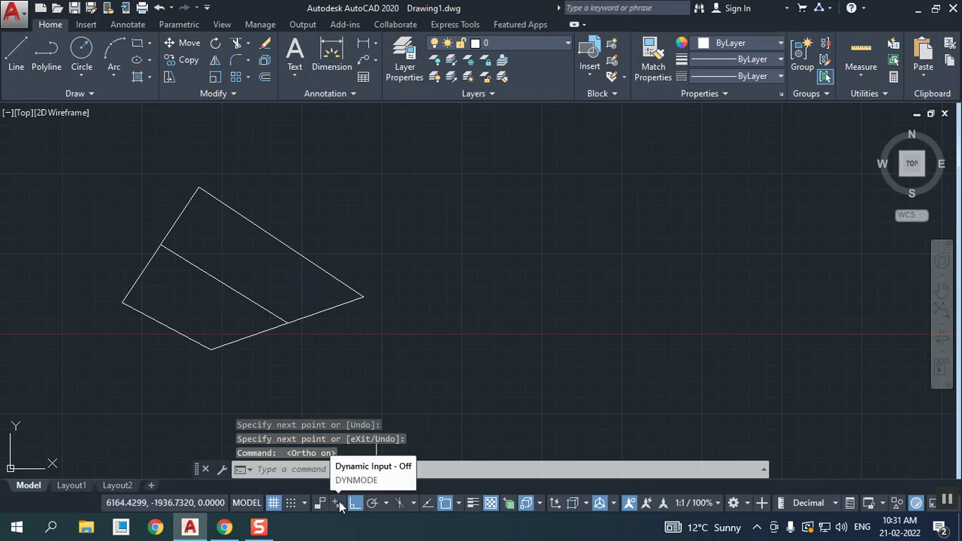
middle_drag(569, 318, 377, 311)
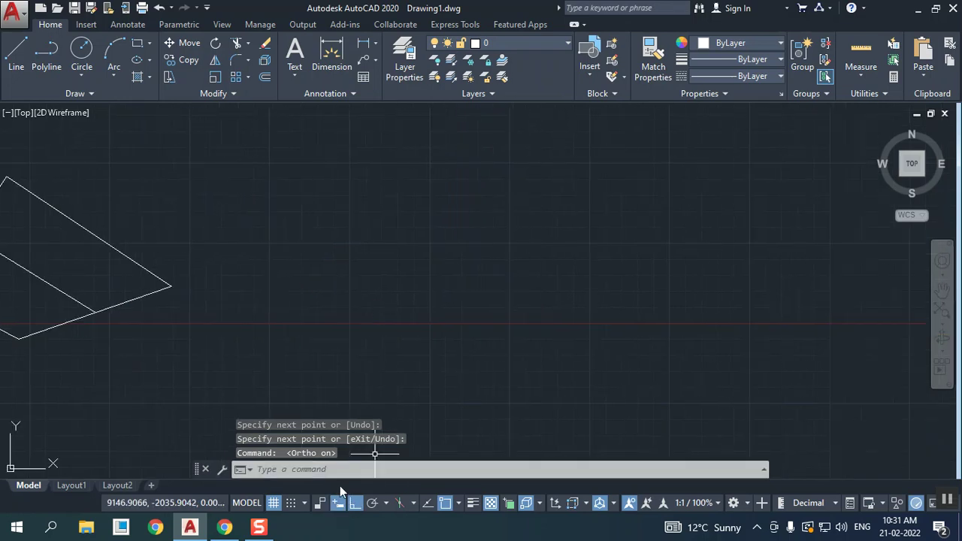
- Draw a line 100 units long at a 30° angle in the empty area to the right of the four-sided outline
click(16, 52)
click(322, 305)
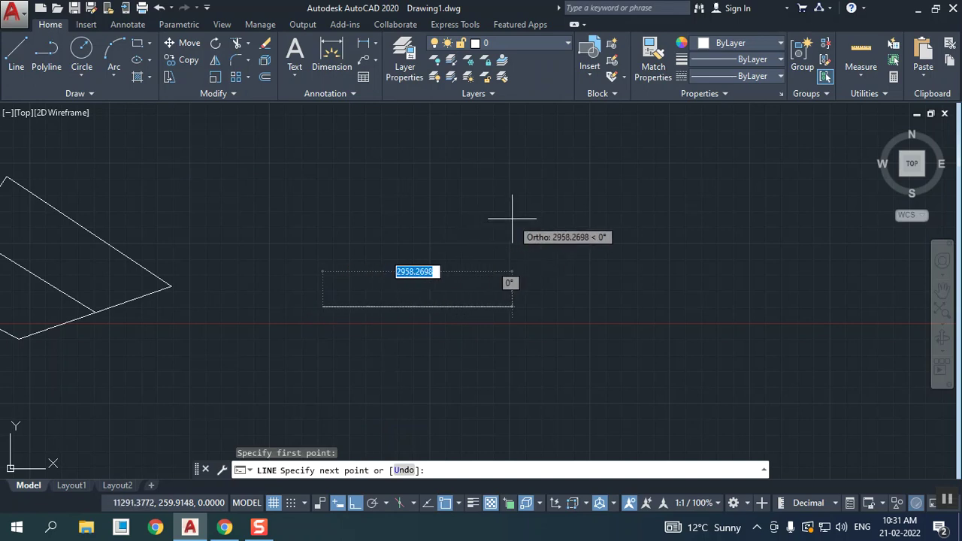
text(100)
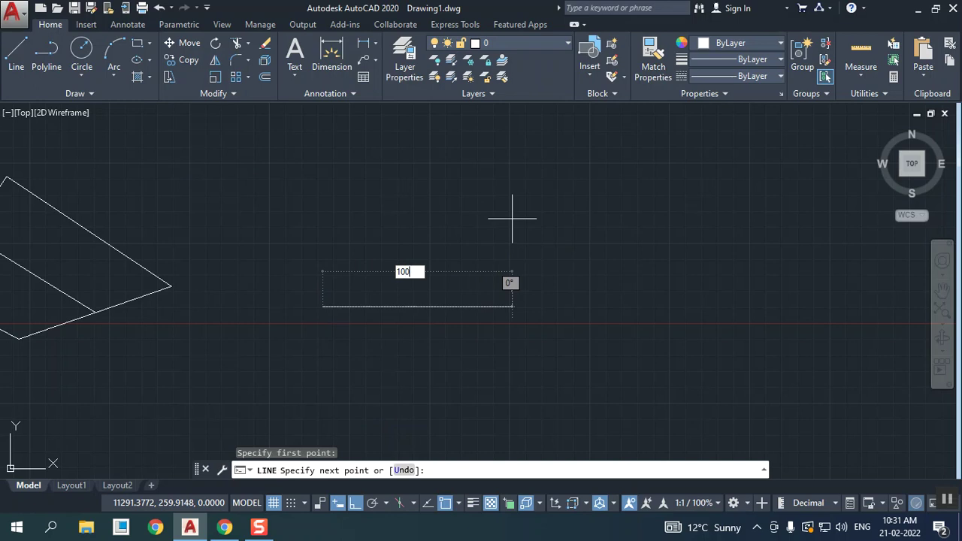
key(Tab)
text(3)
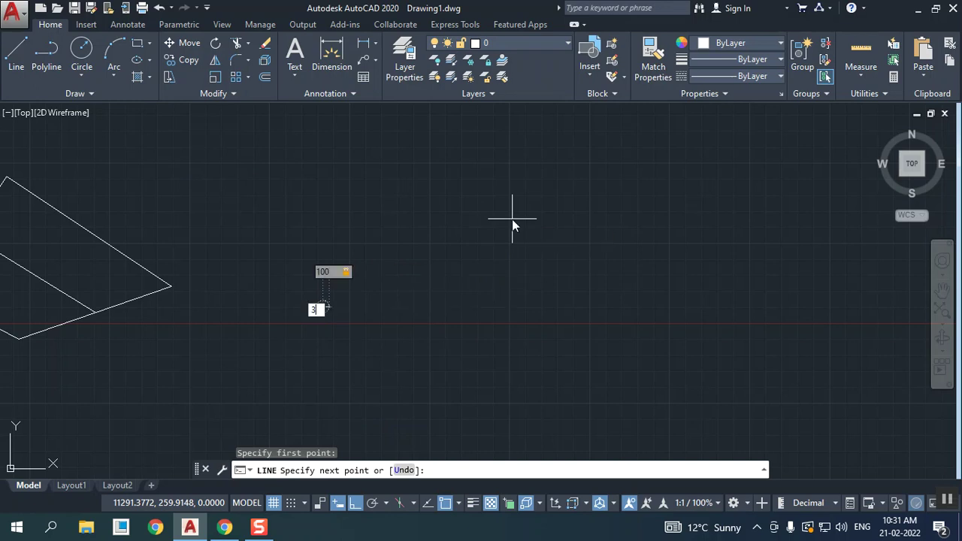
key(Return)
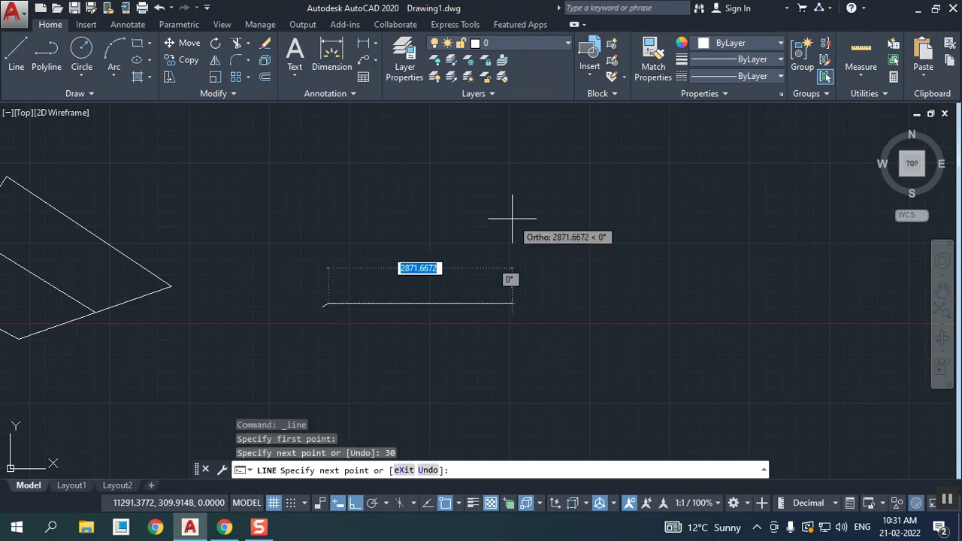
key(Escape)
scroll(322, 300, up, 10)
scroll(239, 274, up, 4)
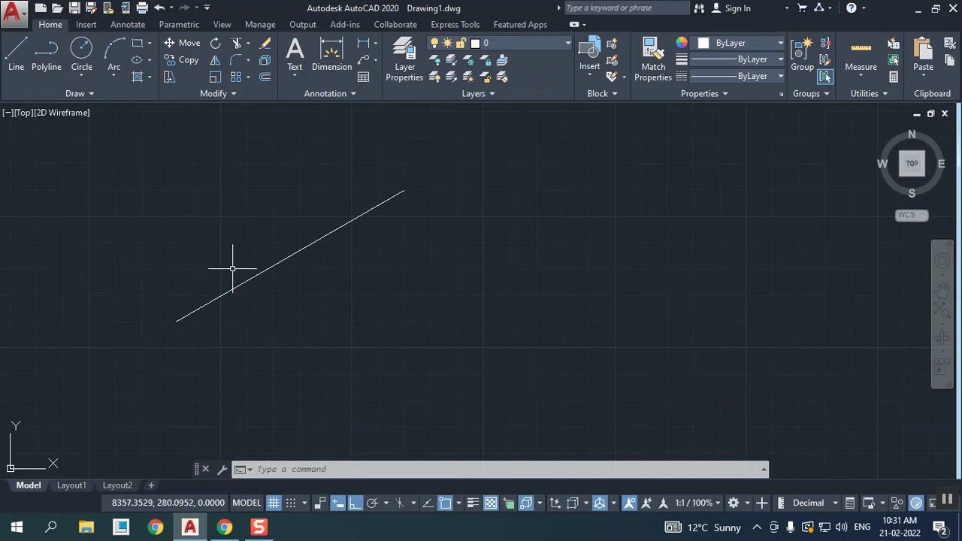
- Start a new drawing, compare the acadiso.dwt and acad.dwt templates, and choose acadiso.dwt
key(ctrl+n)
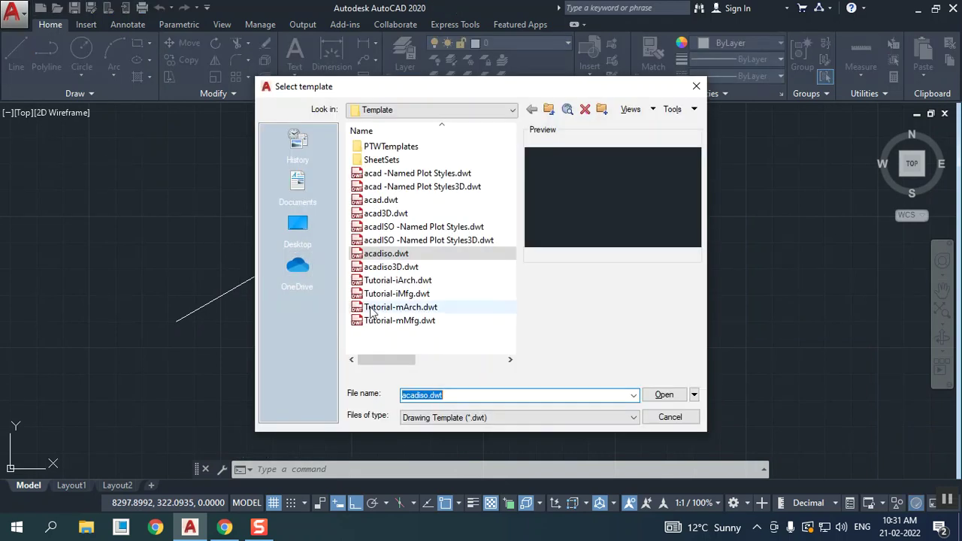
click(399, 255)
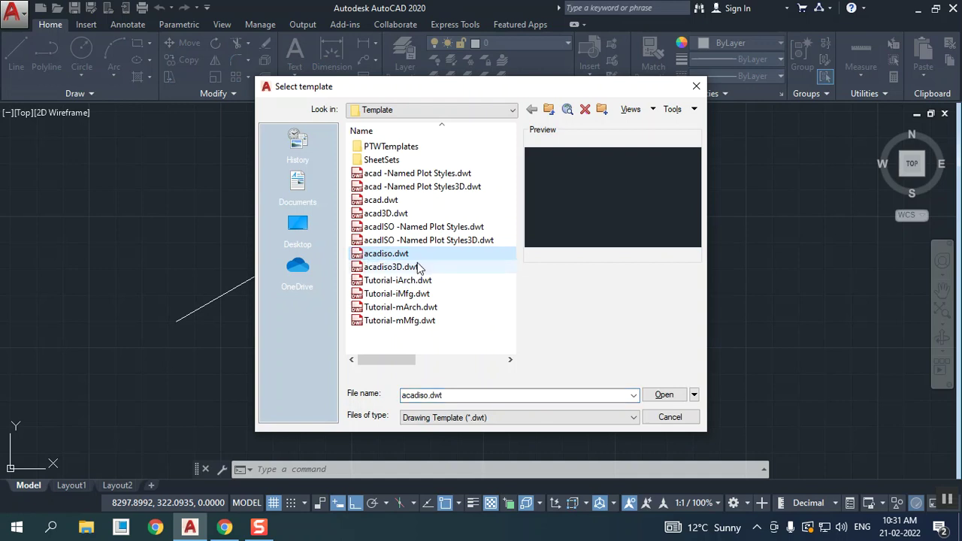
click(381, 202)
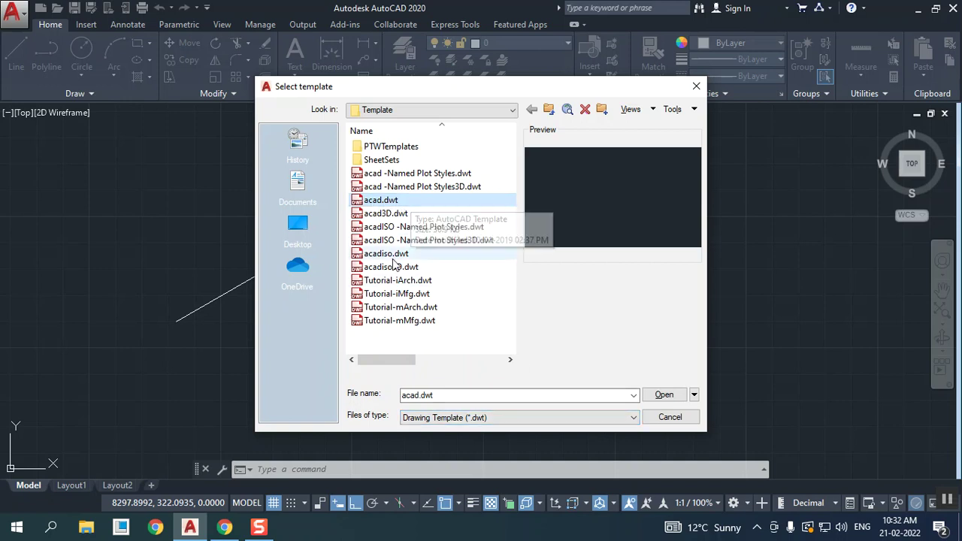
click(387, 256)
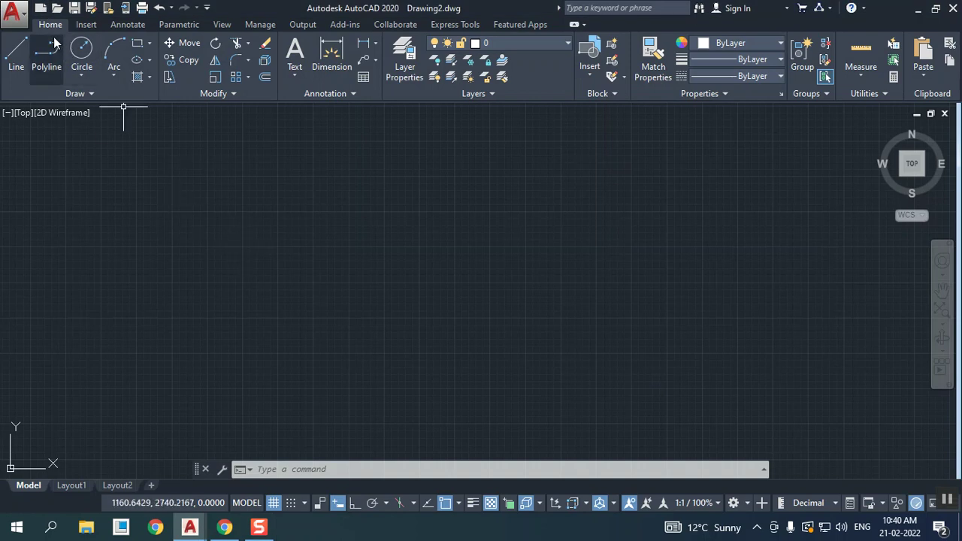
- Create another new drawing from the acadiso.dwt template and locate its UCS origin
click(40, 11)
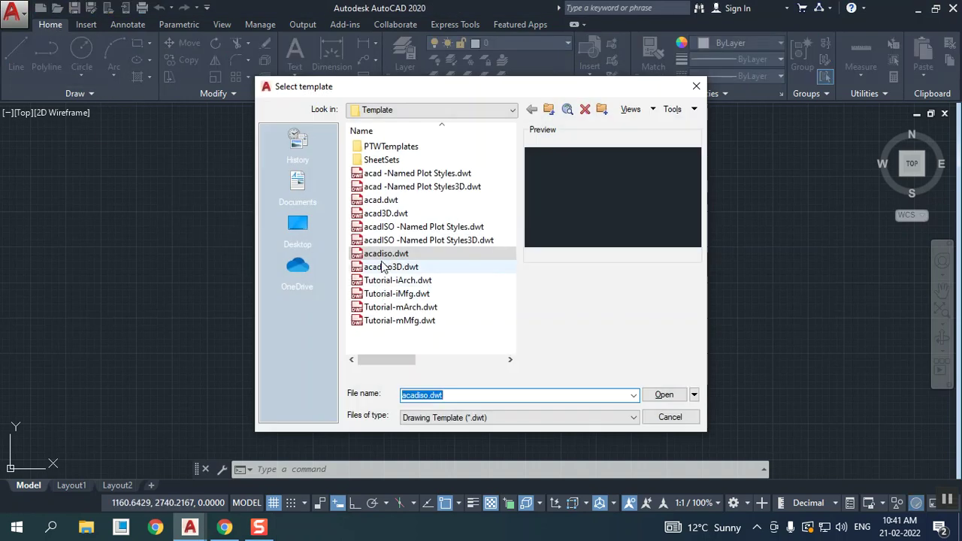
click(383, 256)
click(665, 392)
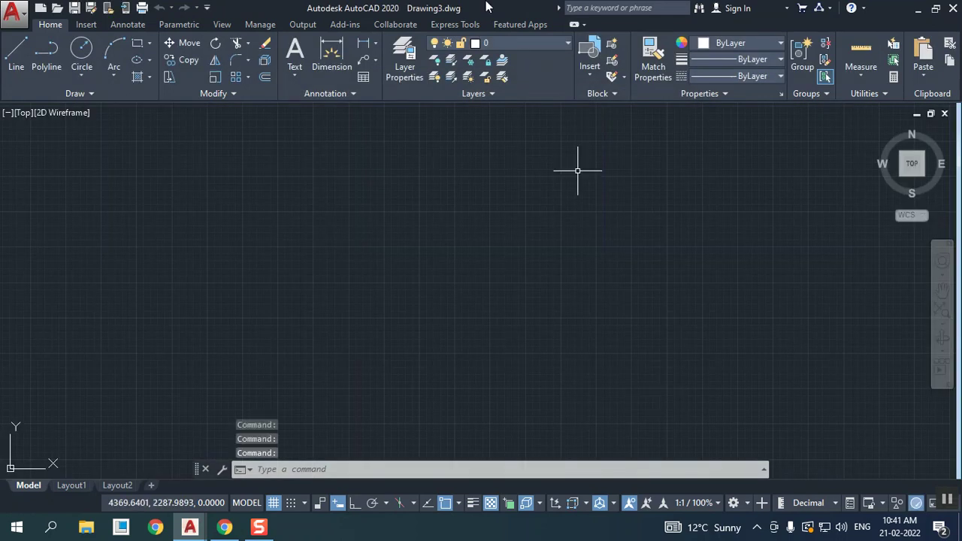
scroll(221, 305, down, 2)
middle_drag(153, 316, 408, 210)
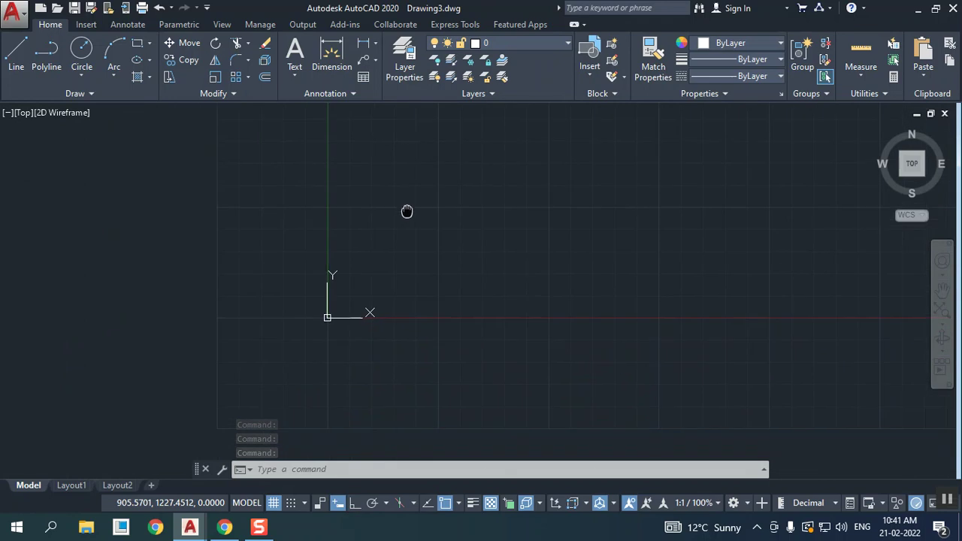
click(340, 320)
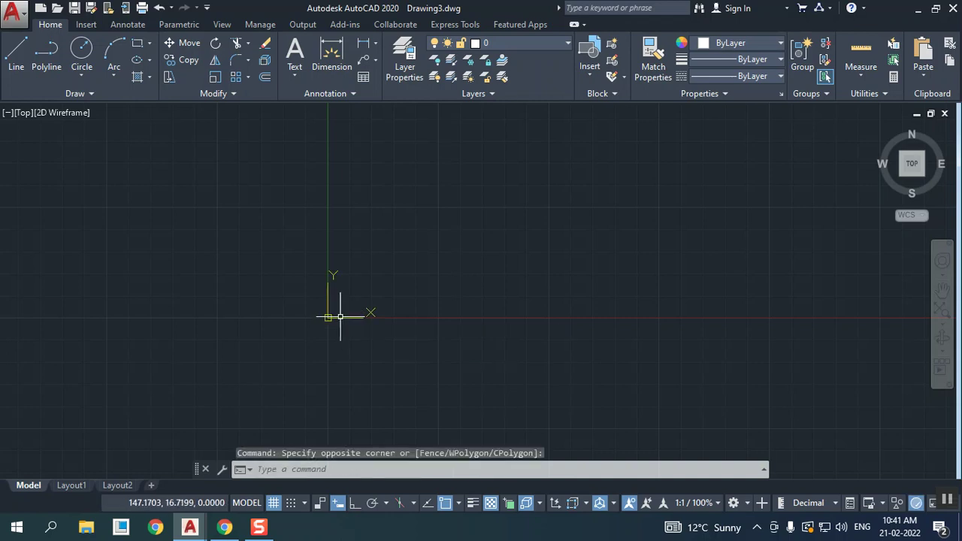
click(313, 317)
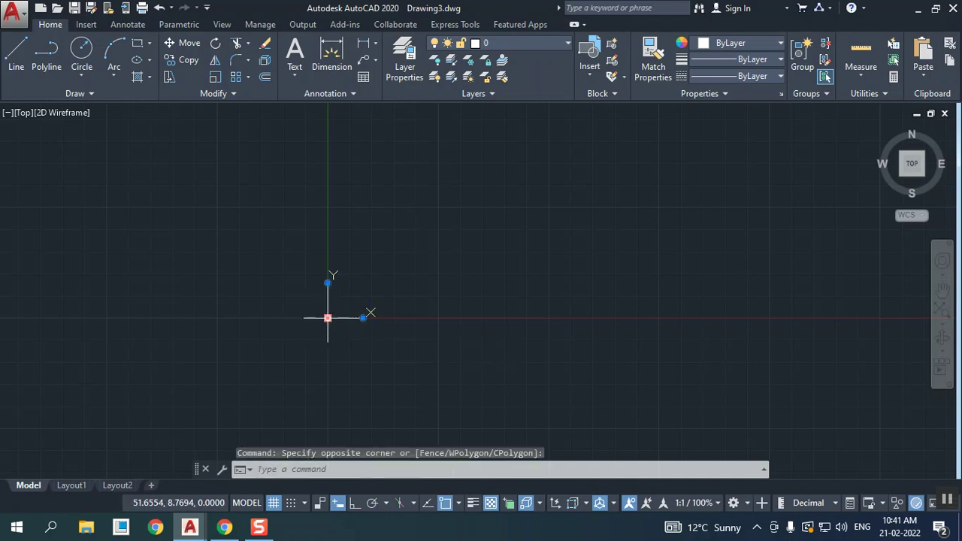
key(Escape)
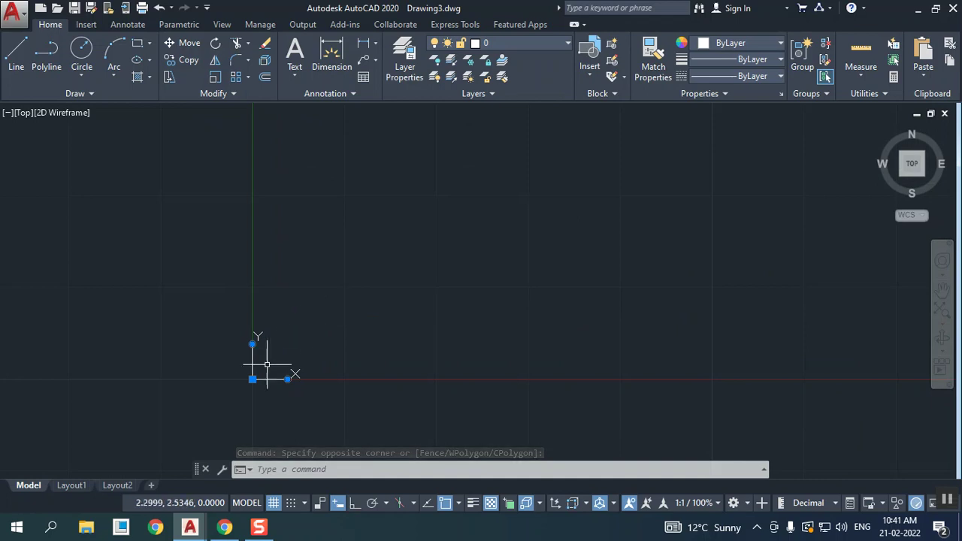
mouse_move(252, 380)
key(Escape)
key(Escape)
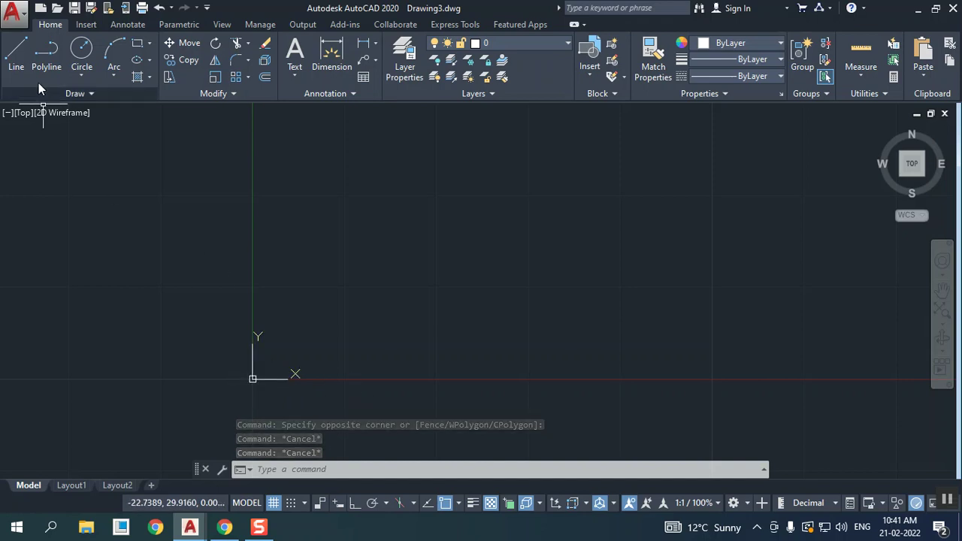
click(138, 47)
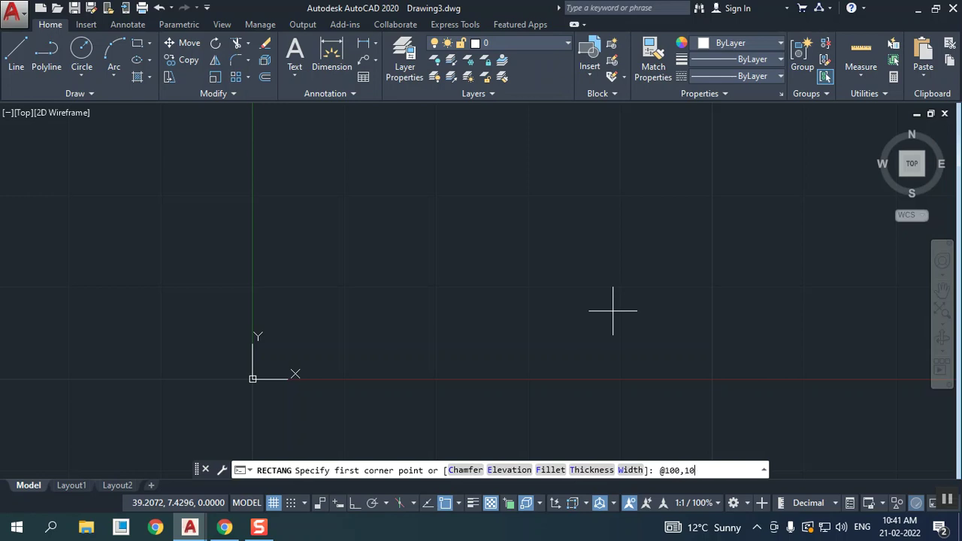
key(Return)
scroll(613, 310, down, 5)
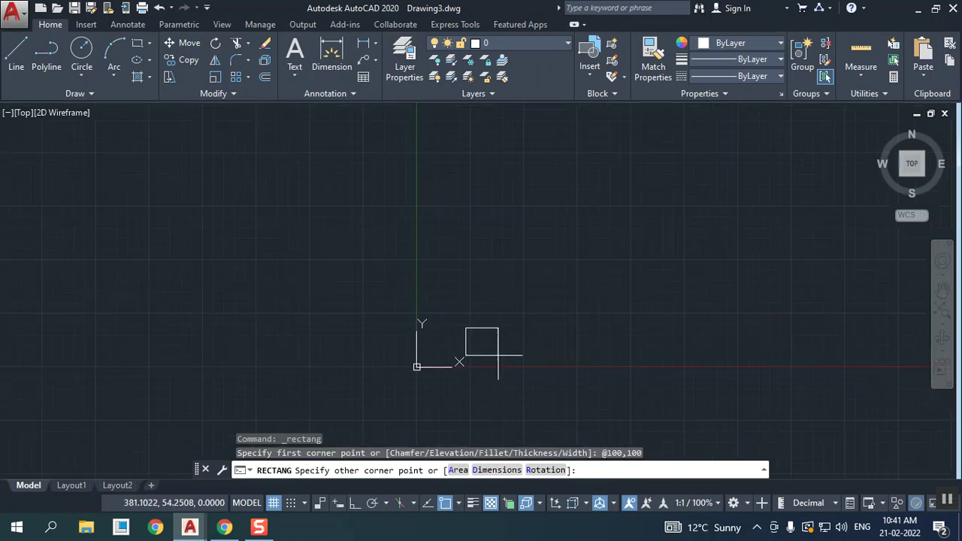
right_click(475, 280)
click(483, 302)
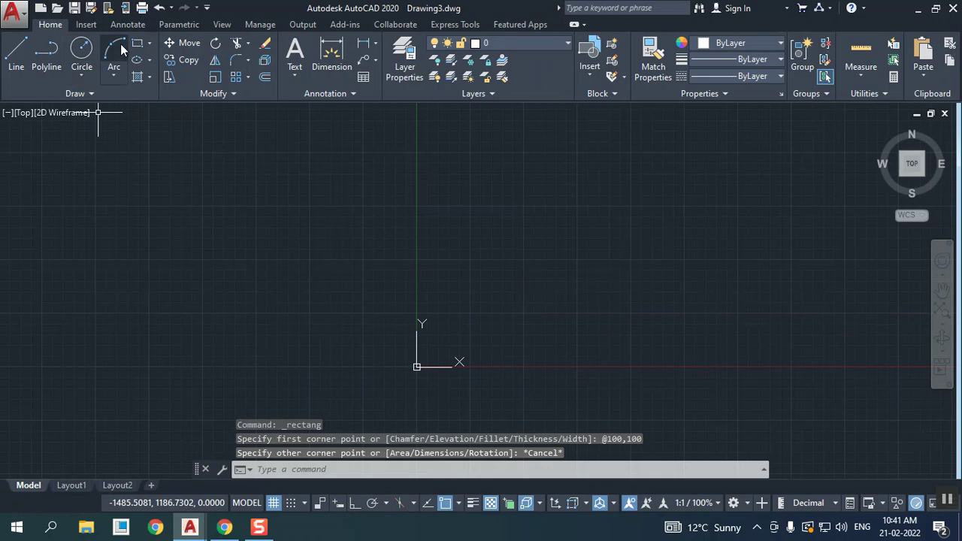
click(140, 47)
middle_drag(472, 376, 451, 376)
mouse_move(474, 271)
middle_down()
mouse_move(344, 339)
mouse_move(248, 365)
middle_up()
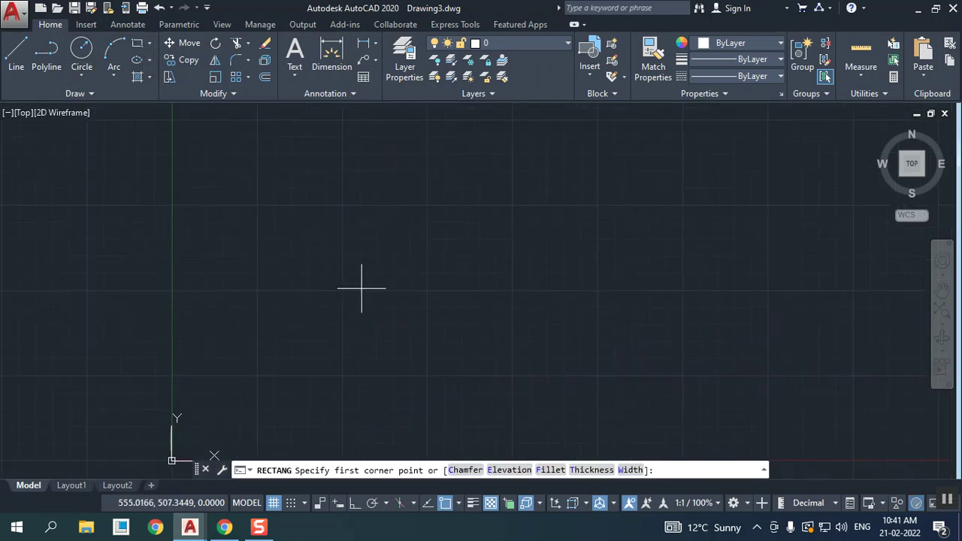
click(363, 288)
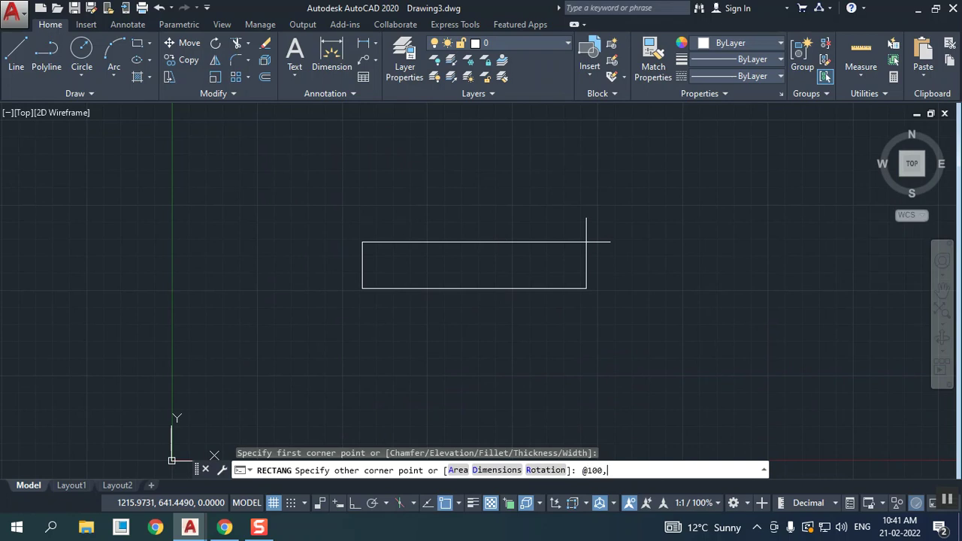
key(Return)
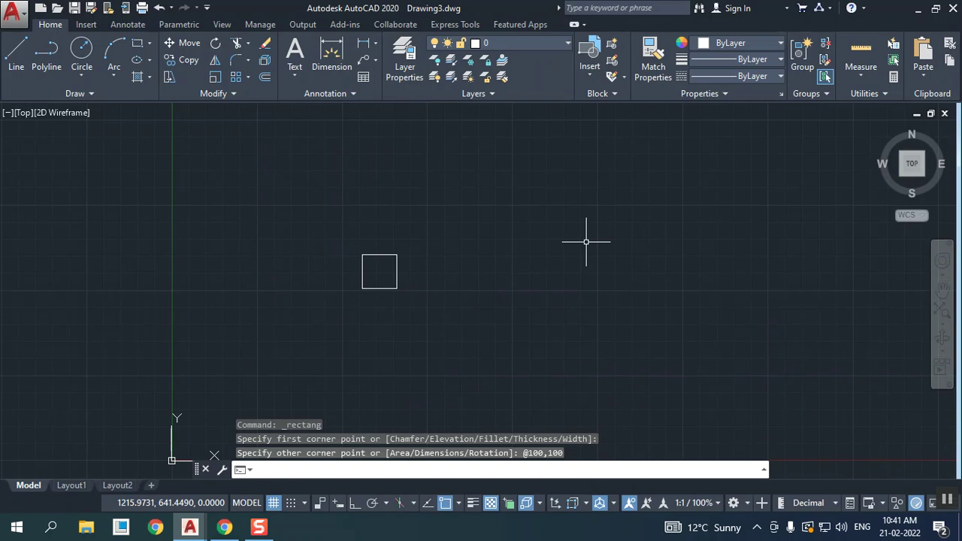
- Move the UCS origin onto the lower-left corner of the 100 by 100 square
middle_drag(278, 322, 236, 290)
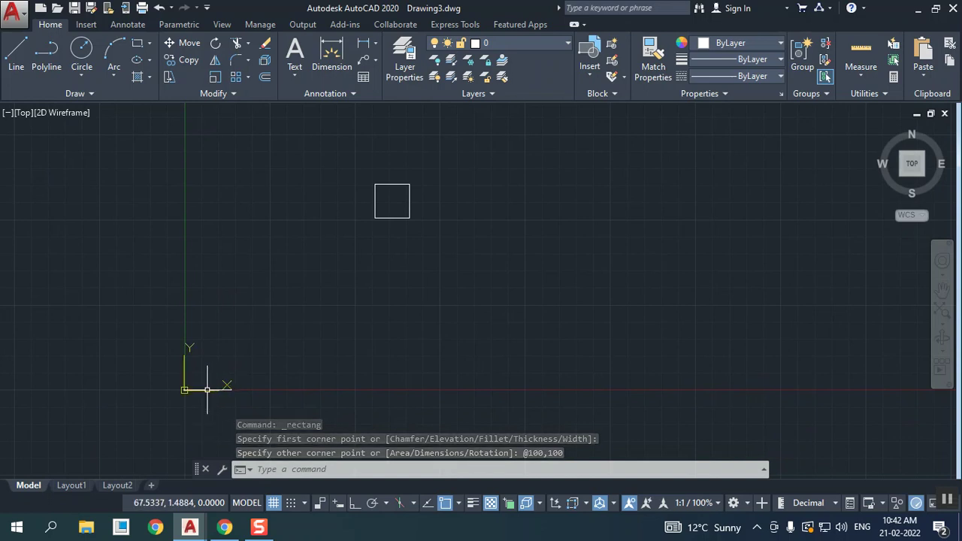
click(184, 390)
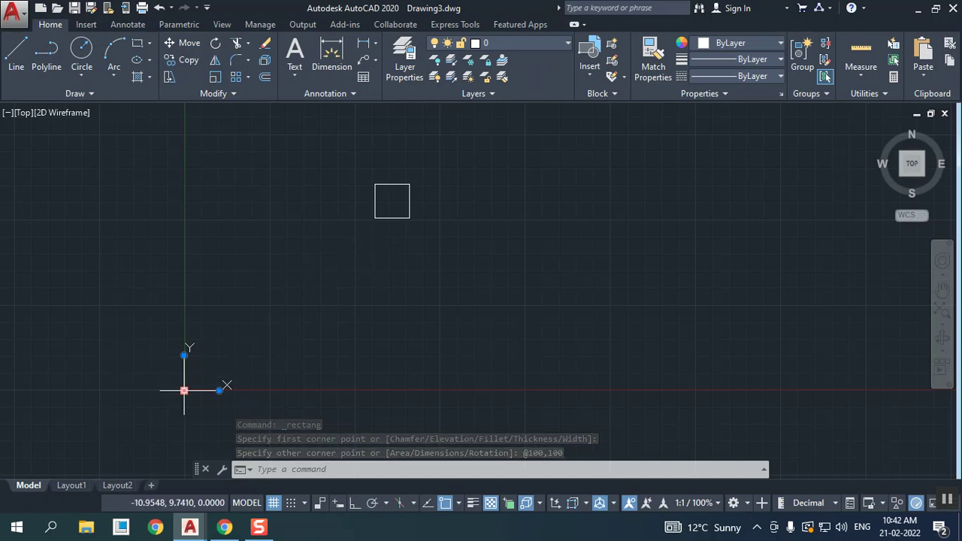
click(184, 390)
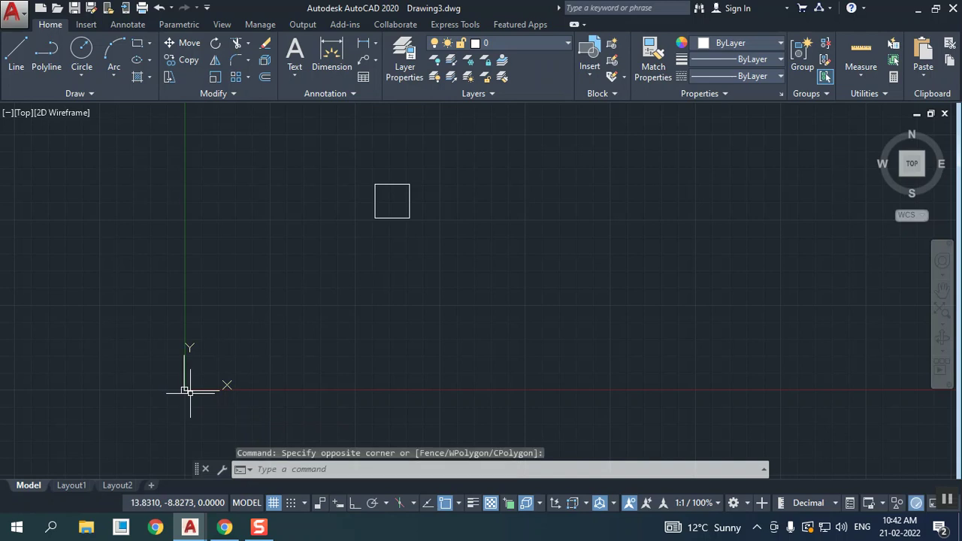
click(194, 391)
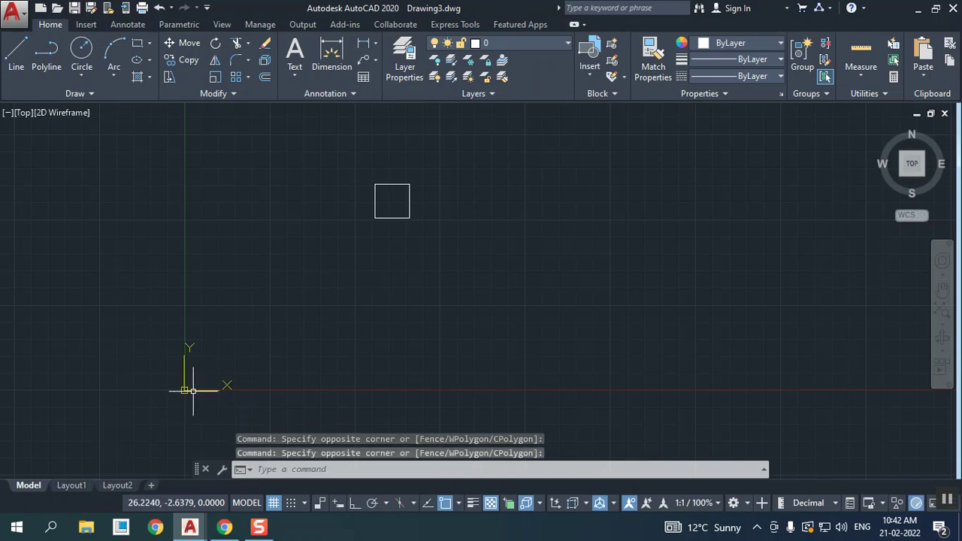
click(186, 390)
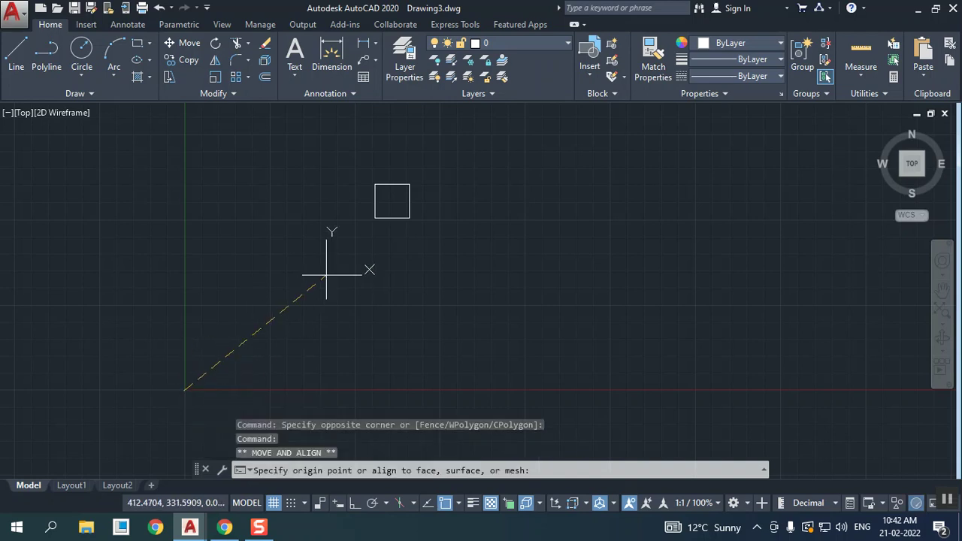
click(376, 218)
scroll(395, 202, up, 4)
scroll(387, 202, up, 4)
middle_drag(369, 221, 345, 328)
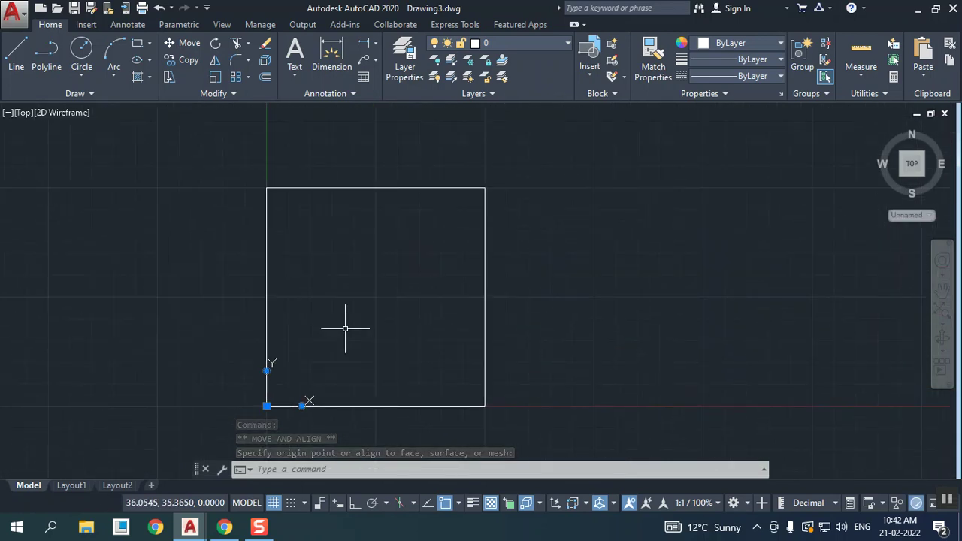
key(Escape)
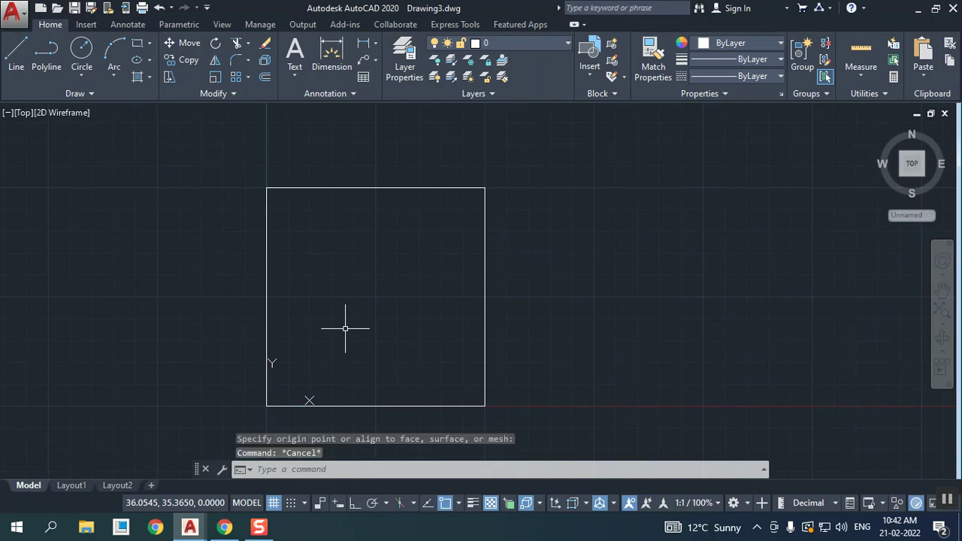
- Turn on Ortho and draw a closed square with four 100-unit line segments to the right of the existing square
scroll(247, 298, down, 4)
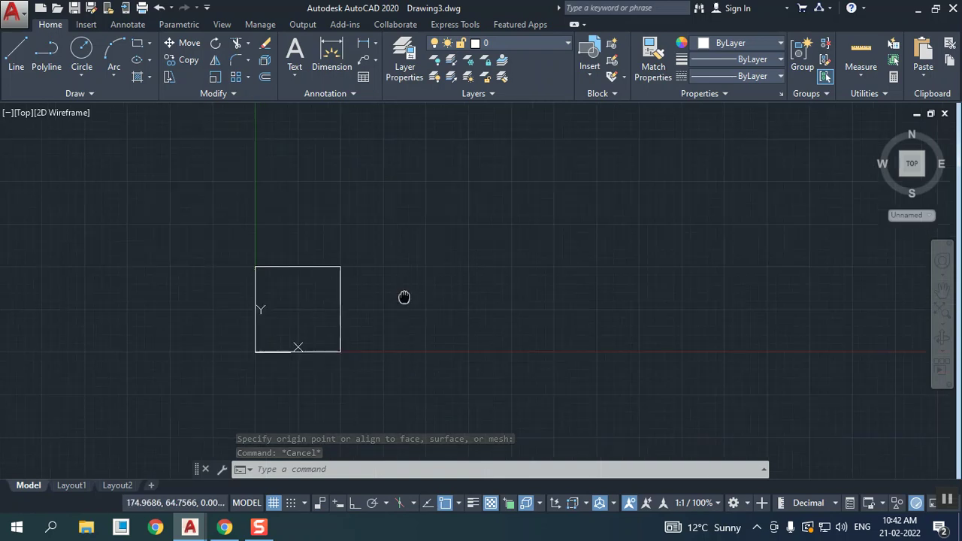
middle_drag(403, 296, 263, 282)
click(15, 52)
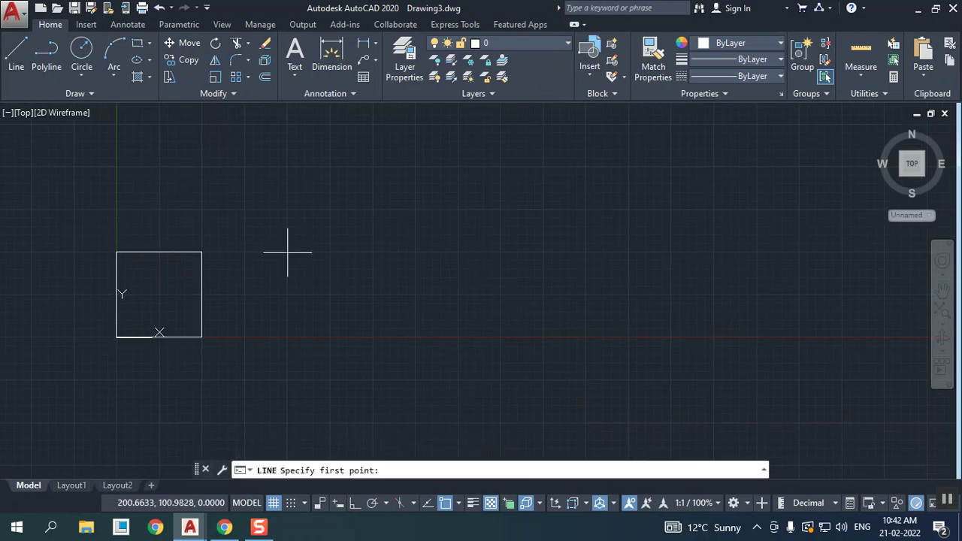
click(292, 328)
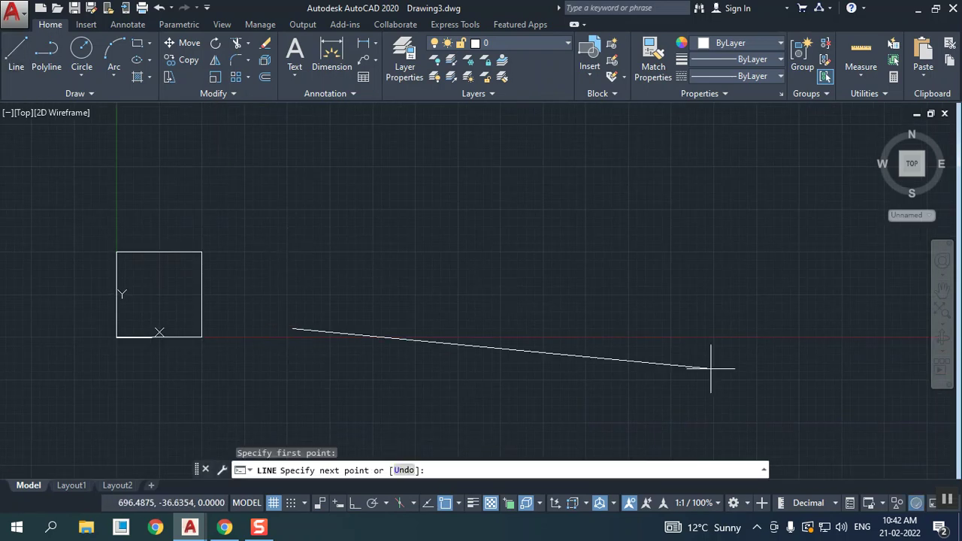
click(355, 503)
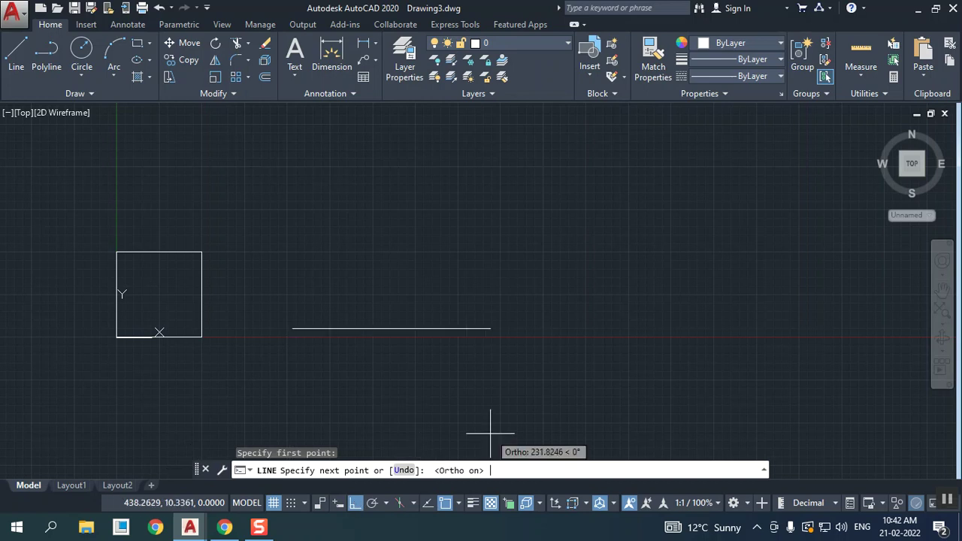
key(Return)
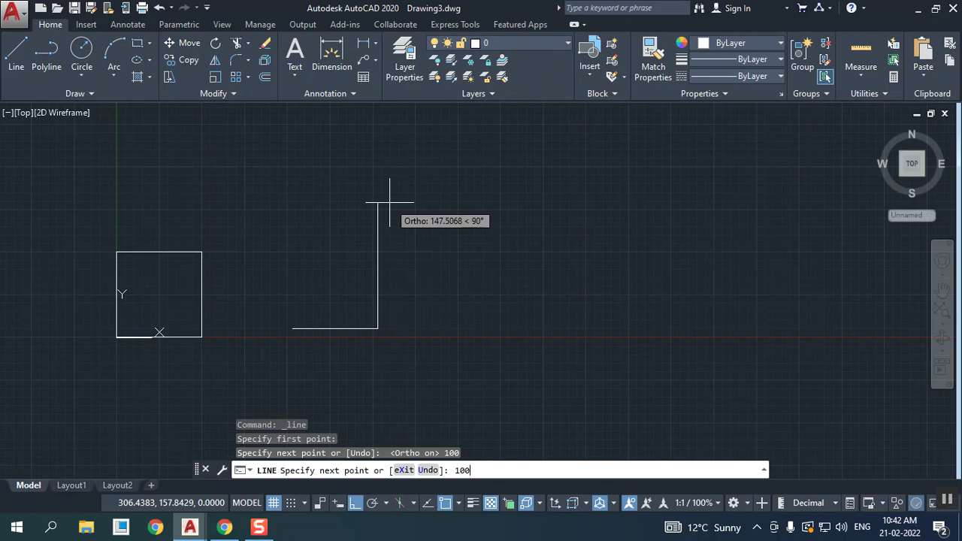
key(Return)
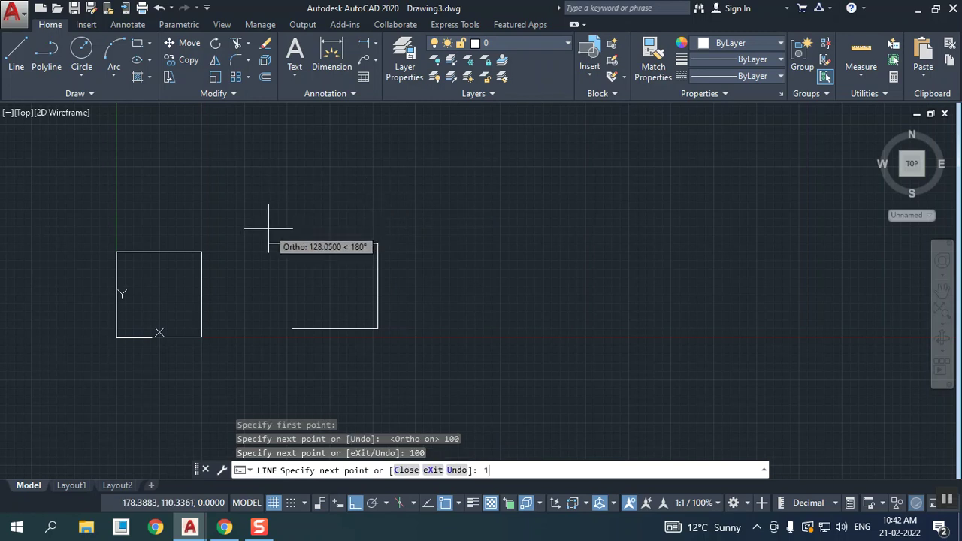
key(Return)
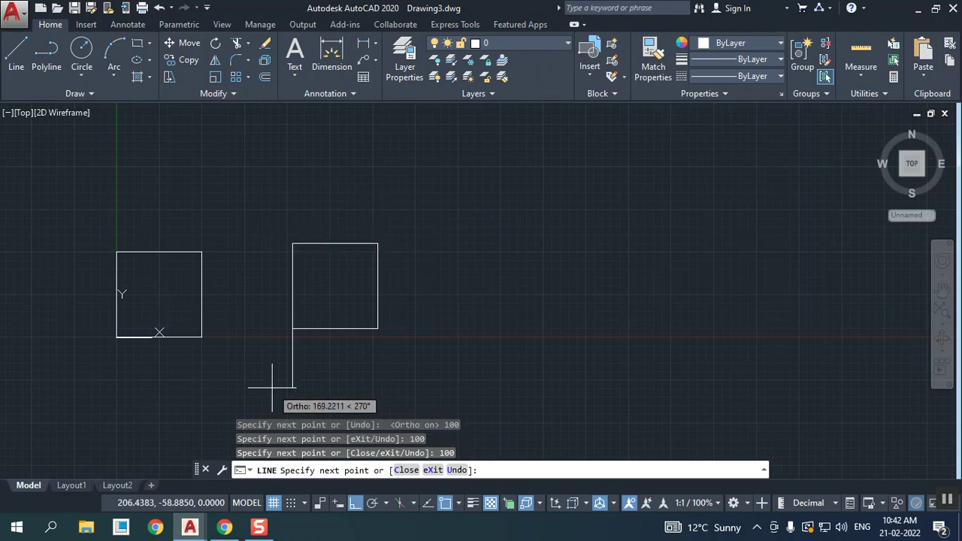
key(Return)
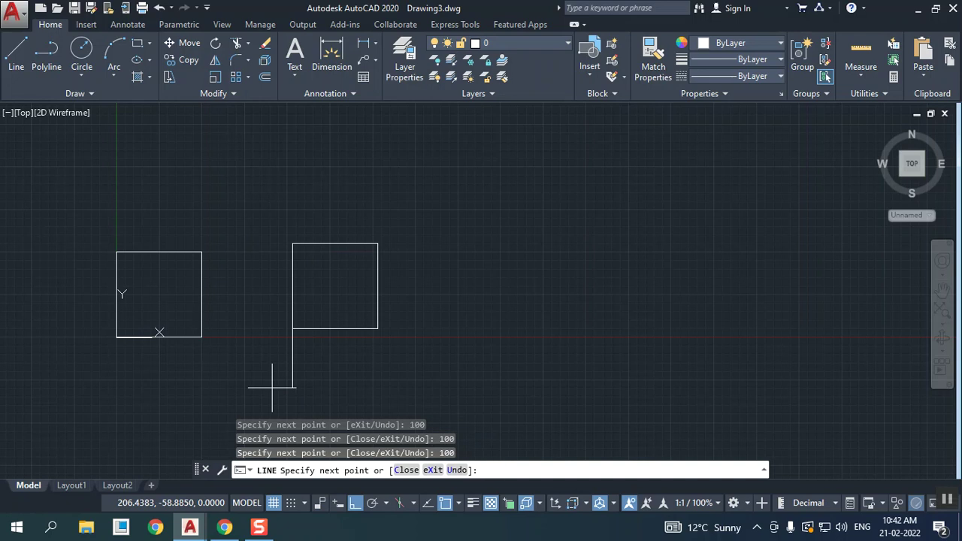
key(Escape)
scroll(284, 339, up, 2)
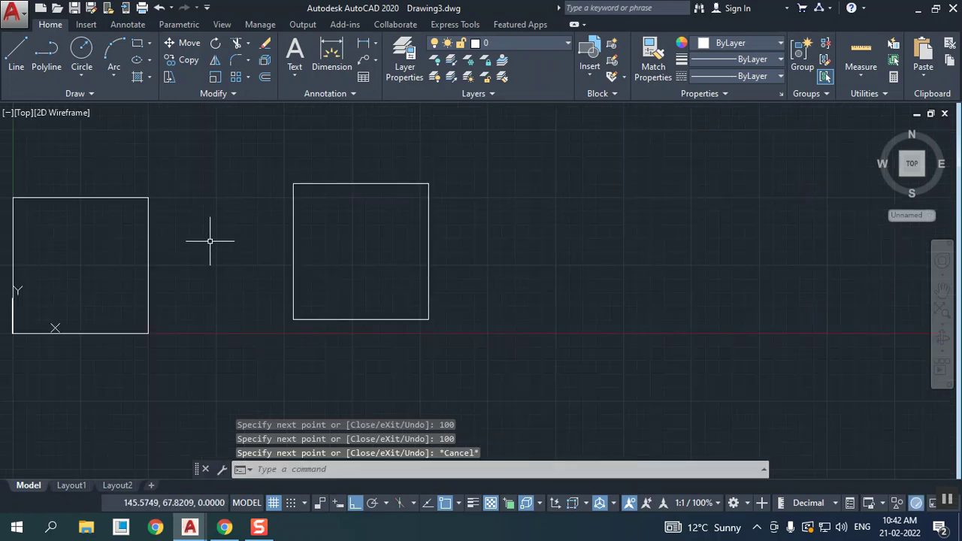
middle_drag(156, 256, 336, 279)
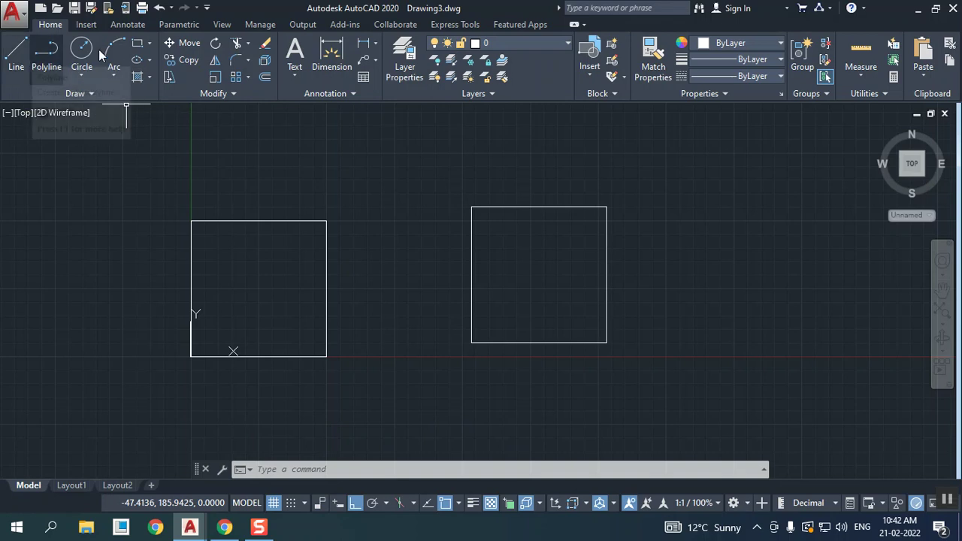
middle_drag(258, 208, 182, 405)
click(137, 43)
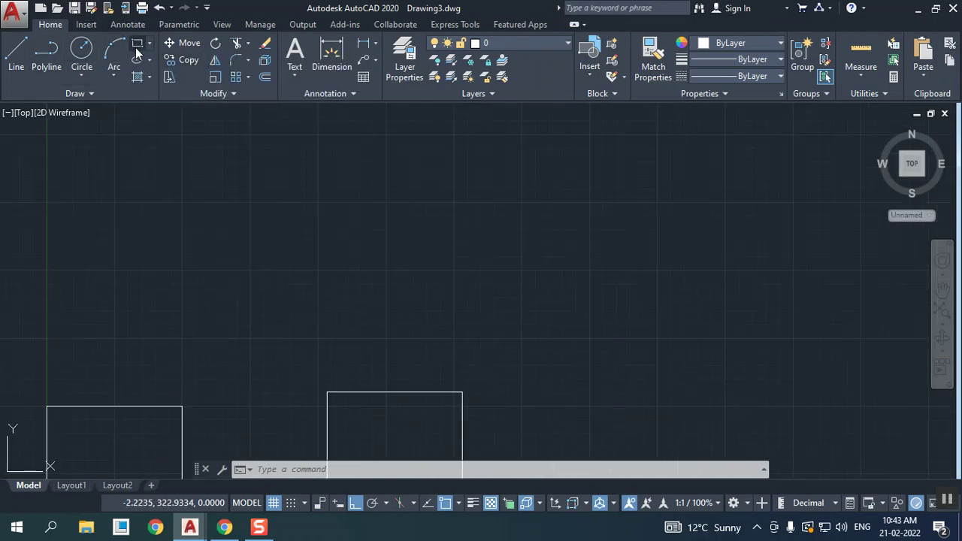
click(176, 294)
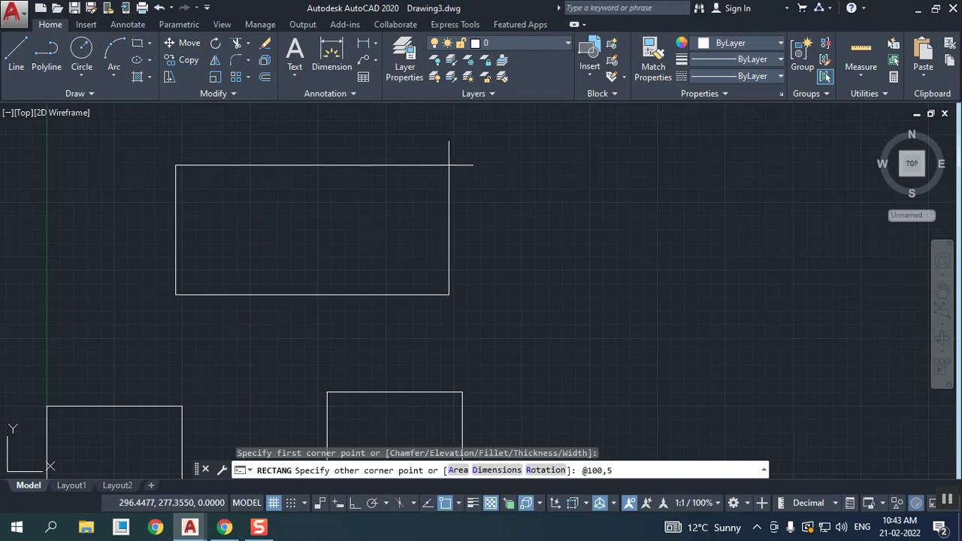
key(Return)
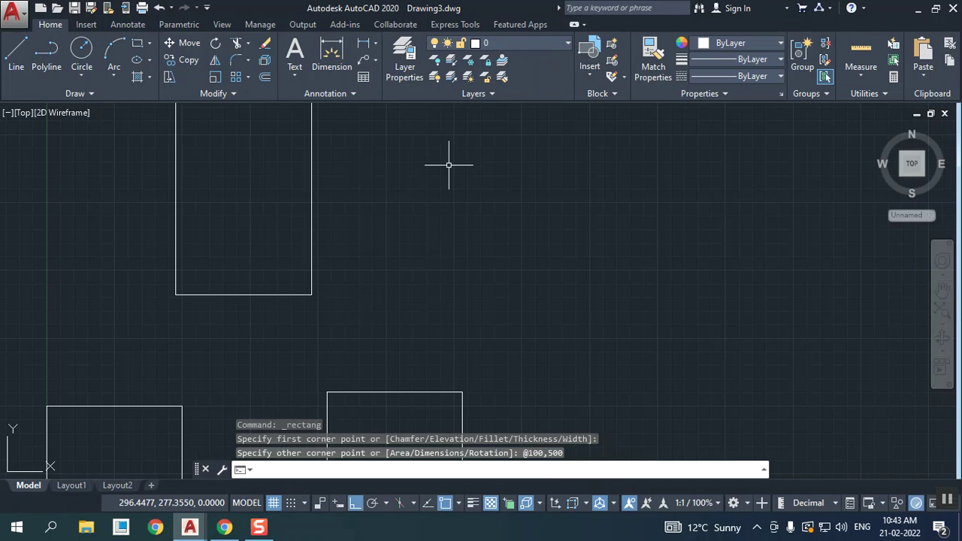
scroll(378, 275, down, 5)
middle_drag(408, 262, 348, 324)
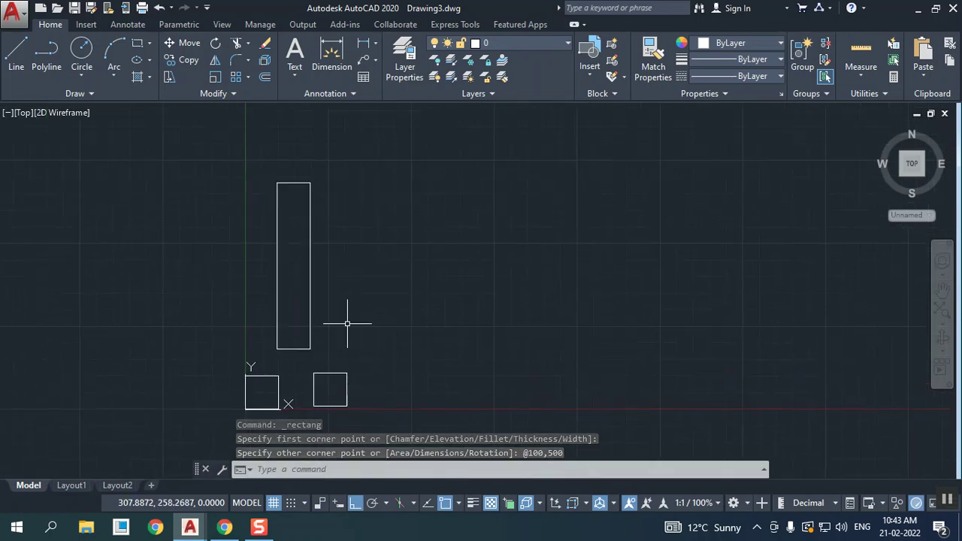
- Offset the 100 by 100 square at the UCS origin outward by 5 units
click(24, 52)
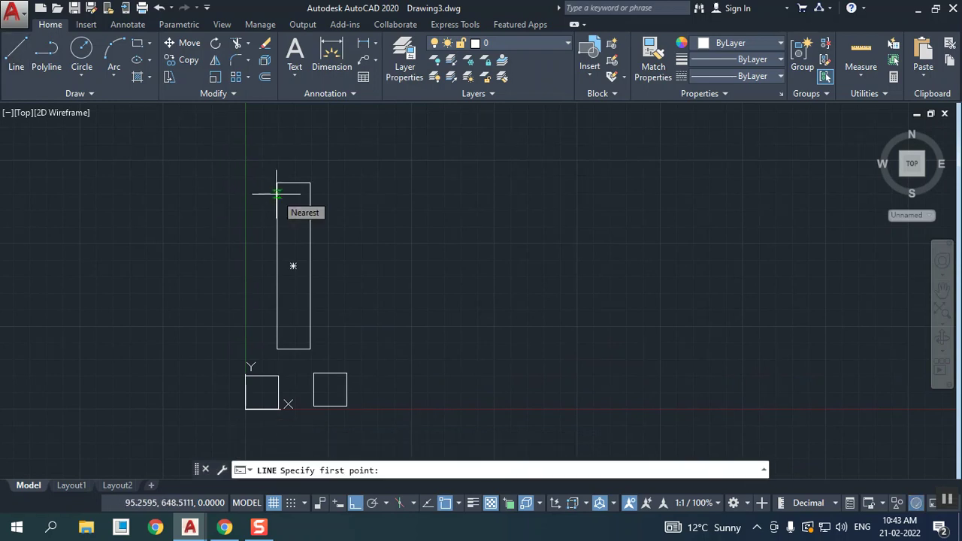
key(Escape)
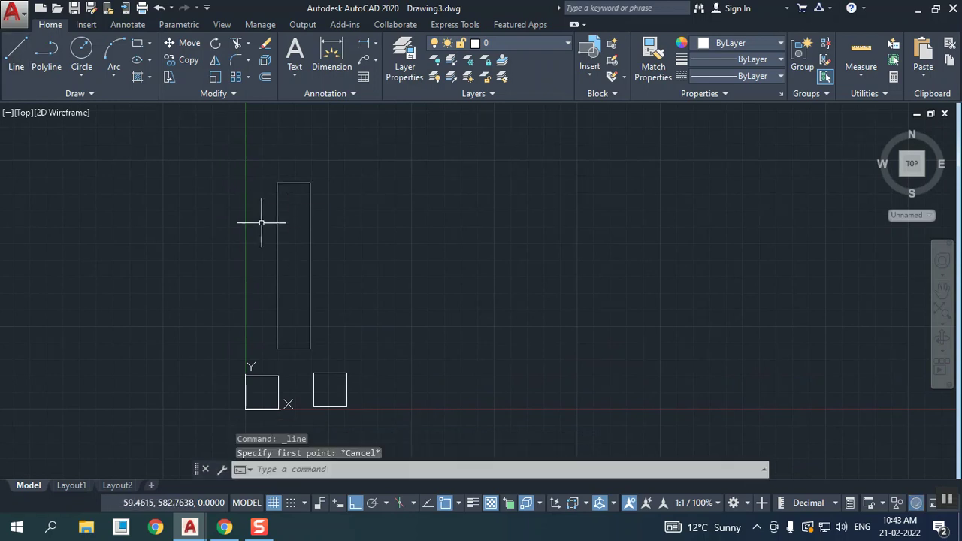
click(266, 81)
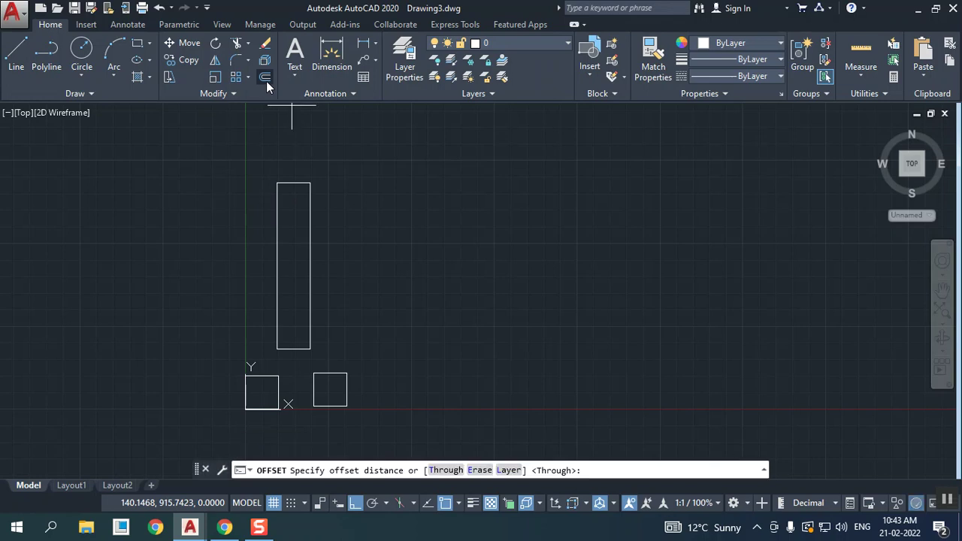
text(5)
key(Return)
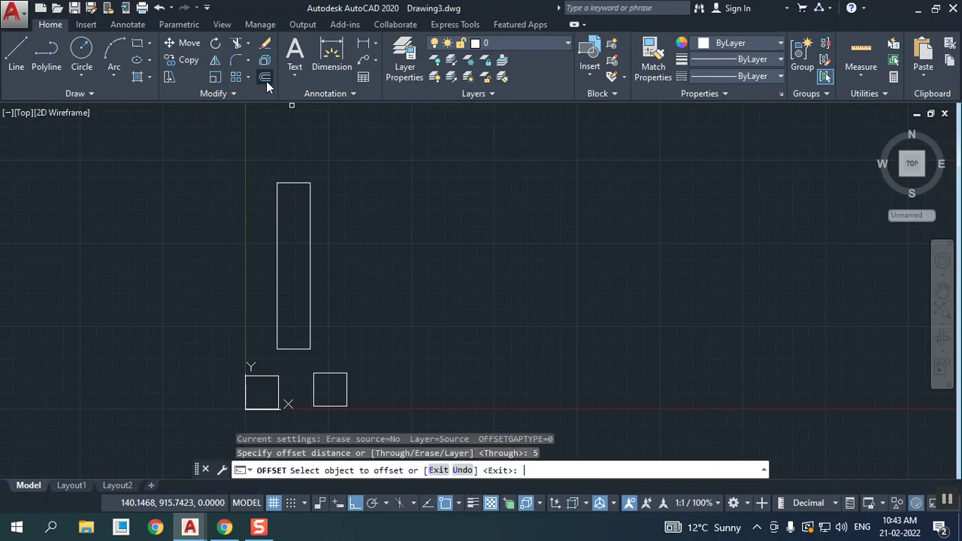
scroll(258, 395, up, 2)
mouse_move(258, 395)
middle_down()
mouse_move(282, 279)
mouse_move(338, 227)
mouse_move(363, 164)
middle_up()
scroll(281, 278, up, 4)
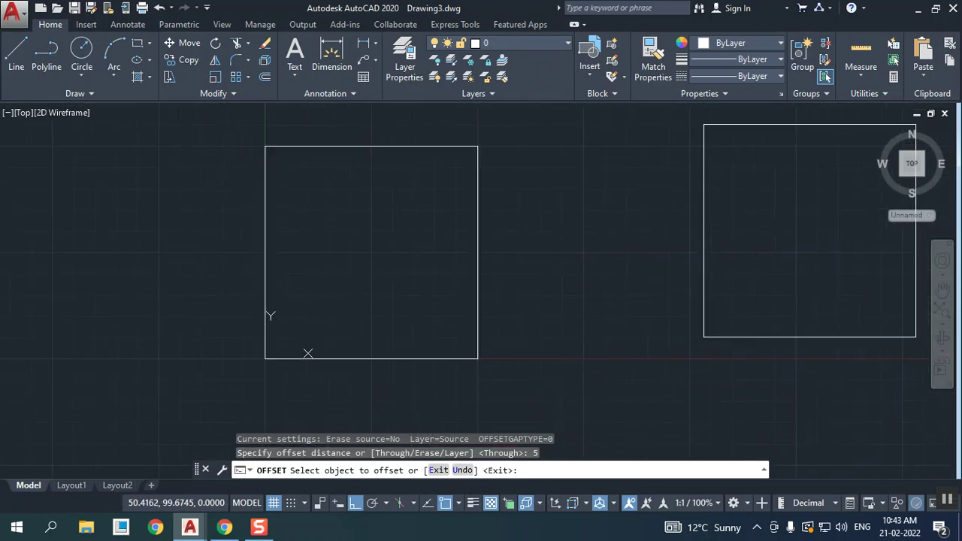
click(365, 147)
click(364, 125)
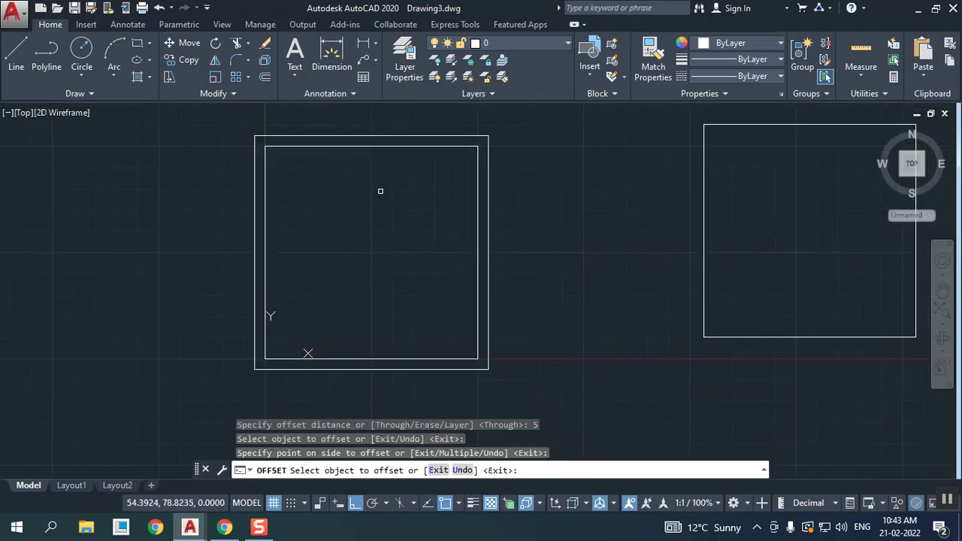
- Offset each of the four separate lines of the second square inward by 5 units
mouse_move(642, 221)
middle_down()
mouse_move(472, 275)
mouse_move(438, 241)
mouse_move(447, 239)
middle_up()
click(506, 174)
click(554, 249)
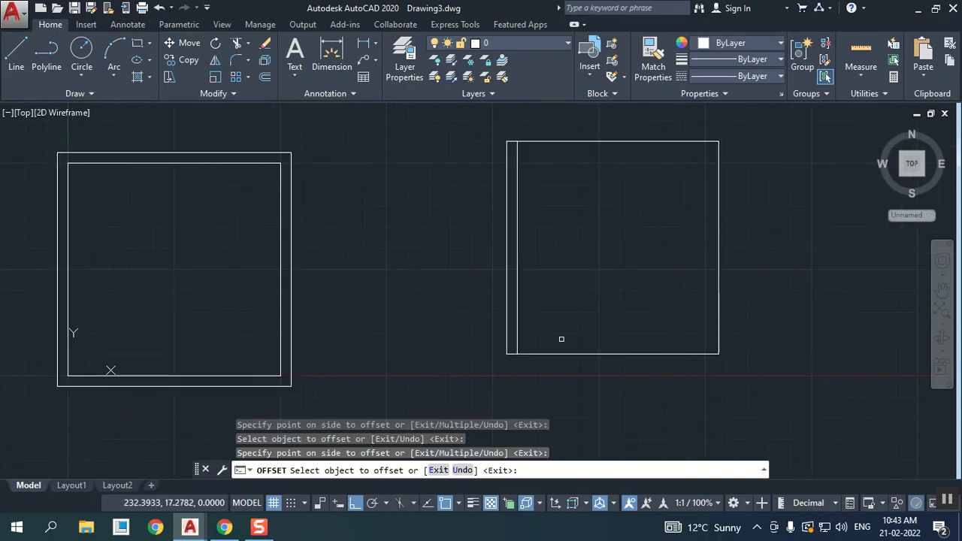
click(718, 253)
click(677, 256)
click(677, 143)
click(676, 142)
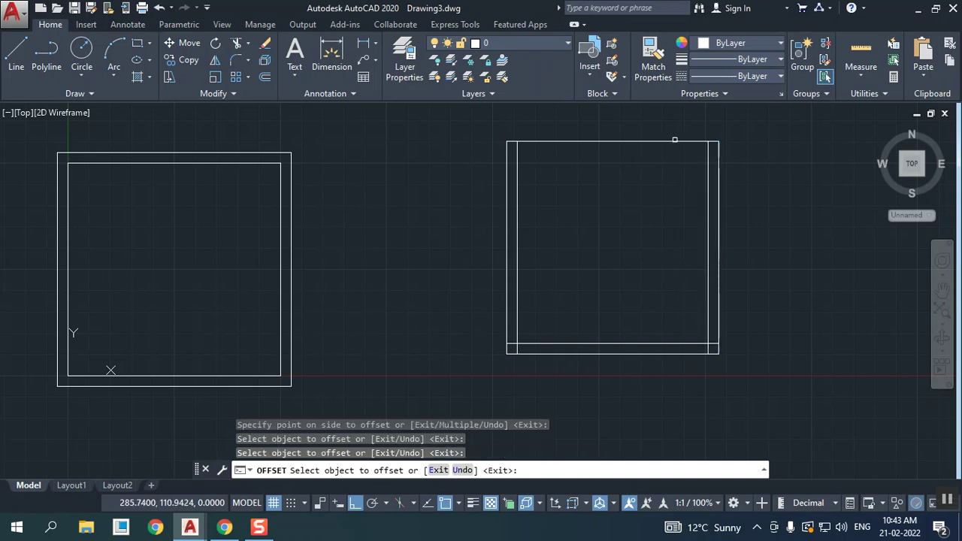
click(676, 139)
click(676, 191)
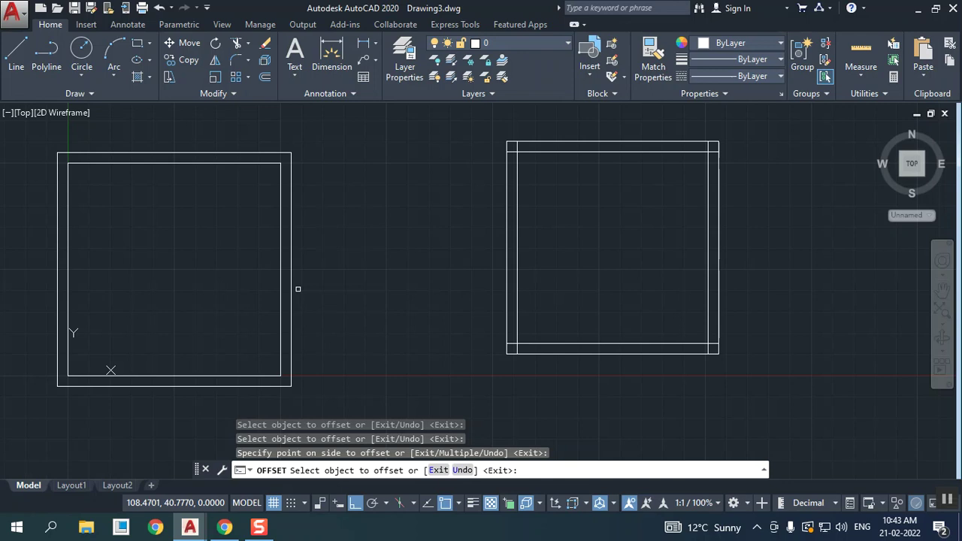
- Offset the tall rectangle above the squares inward by 5 units and end the Offset command
scroll(298, 289, down, 4)
click(374, 215)
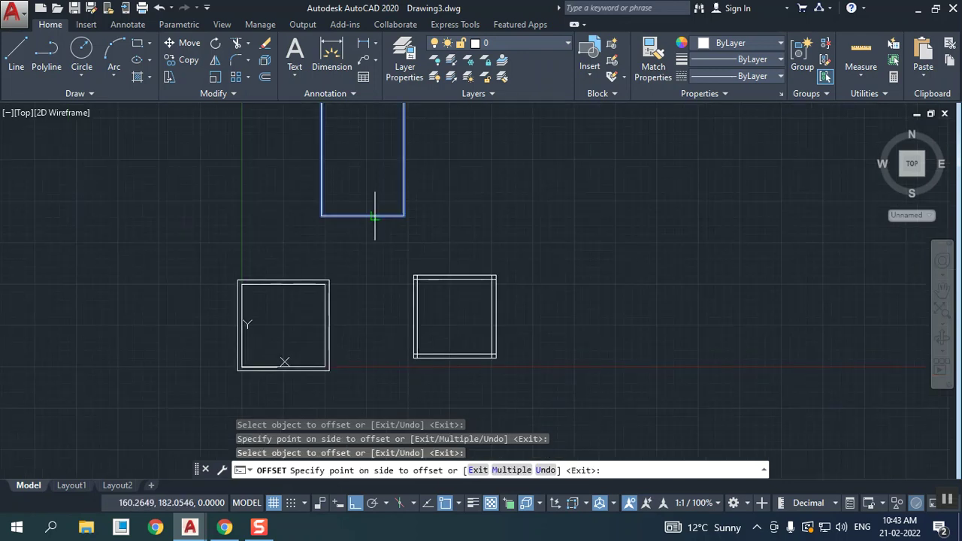
click(369, 199)
scroll(320, 248, up, 6)
scroll(320, 248, down, 6)
scroll(279, 296, up, 5)
right_click(297, 173)
click(331, 180)
- Move all lines of the second square a short distance straight left, using its lower-left corner as base point
click(537, 338)
click(391, 210)
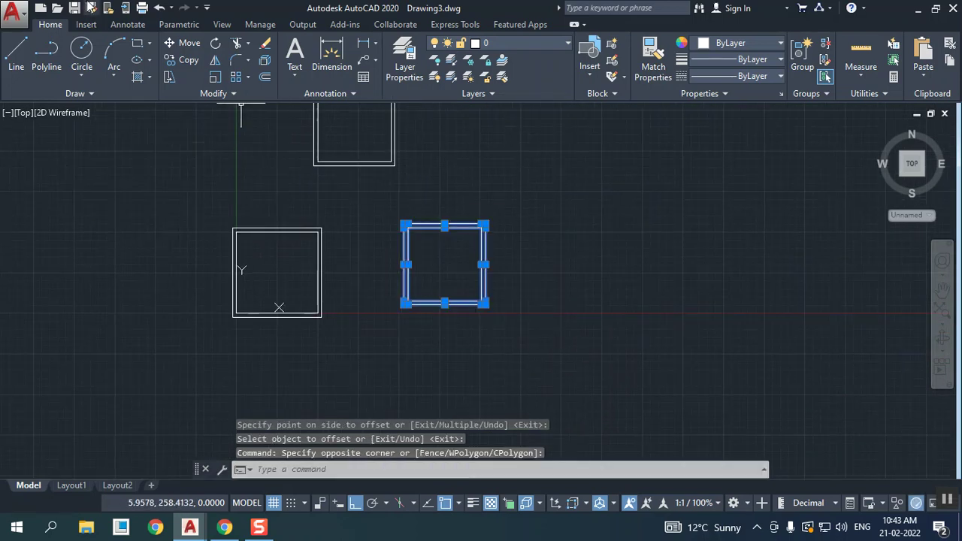
click(183, 43)
click(403, 304)
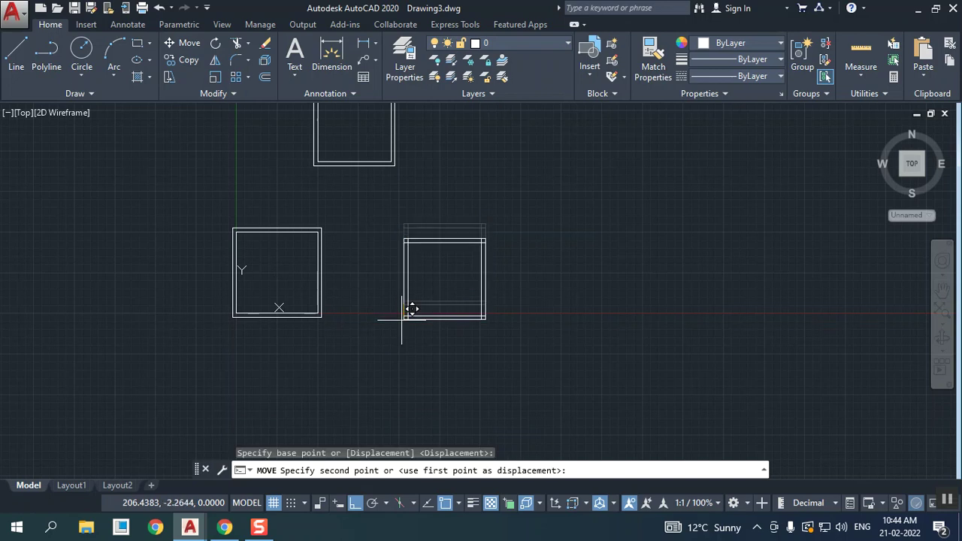
click(393, 305)
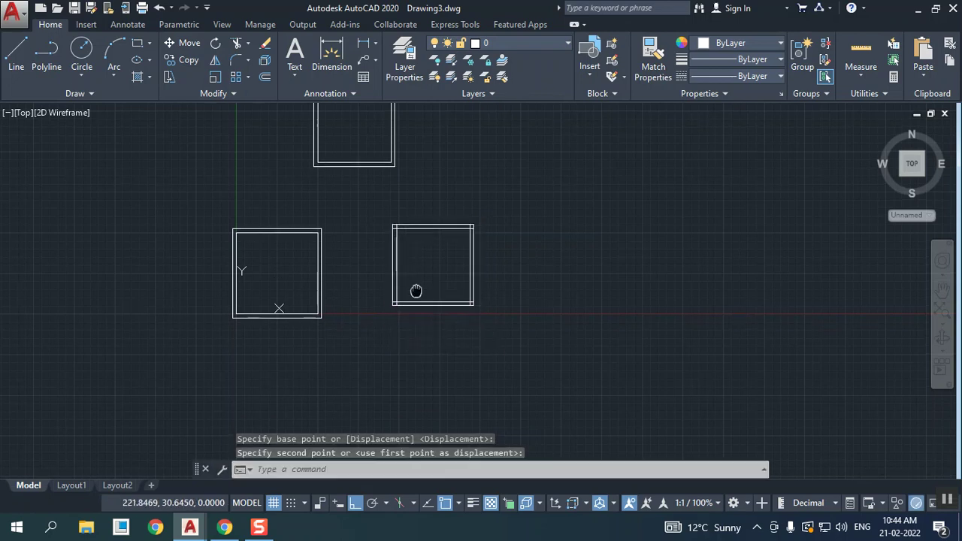
- Draw an outline beside the tall rectangle with 100-unit lines going right, up, left, up, left and down, and close it back to its start
middle_drag(416, 291, 474, 369)
middle_drag(496, 309, 239, 330)
click(16, 52)
click(296, 279)
text(100)
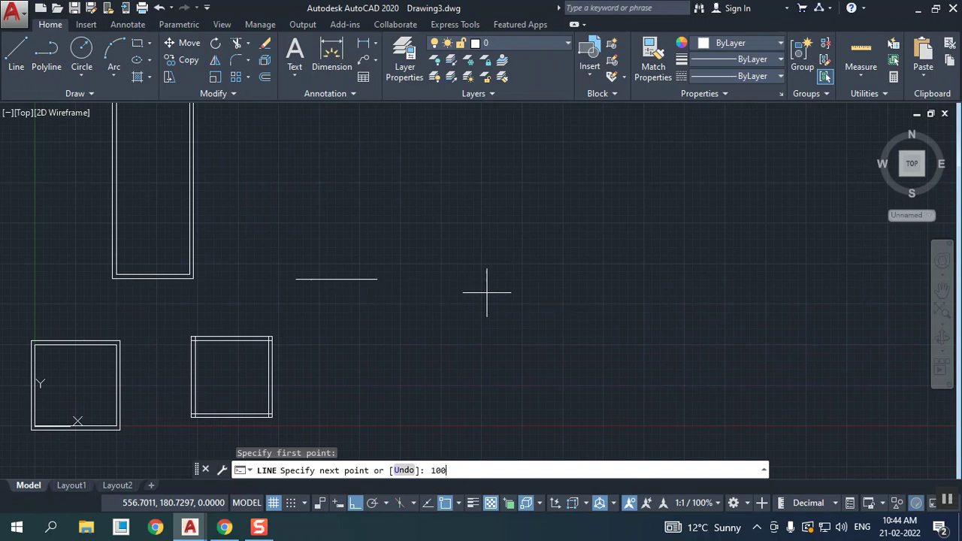
key(Return)
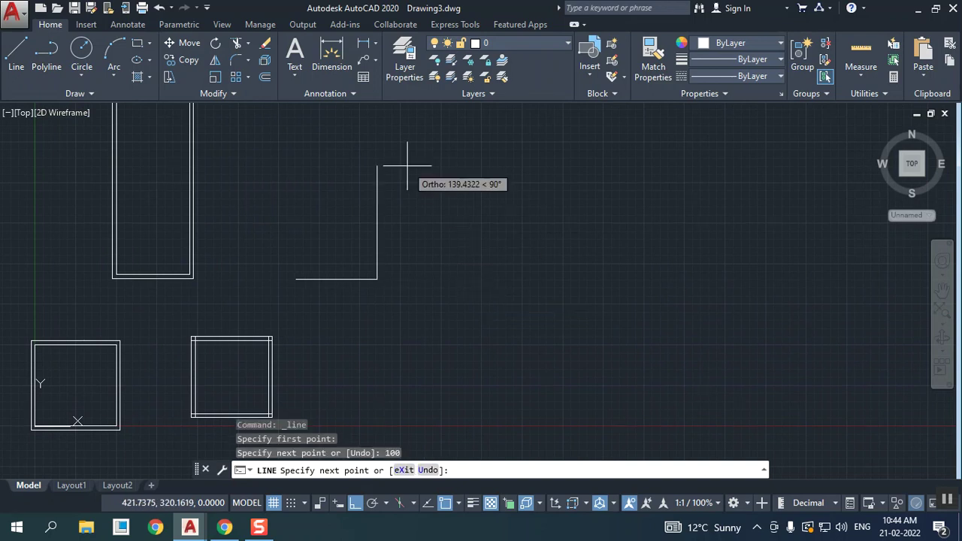
text(100)
key(Return)
text(100)
key(Return)
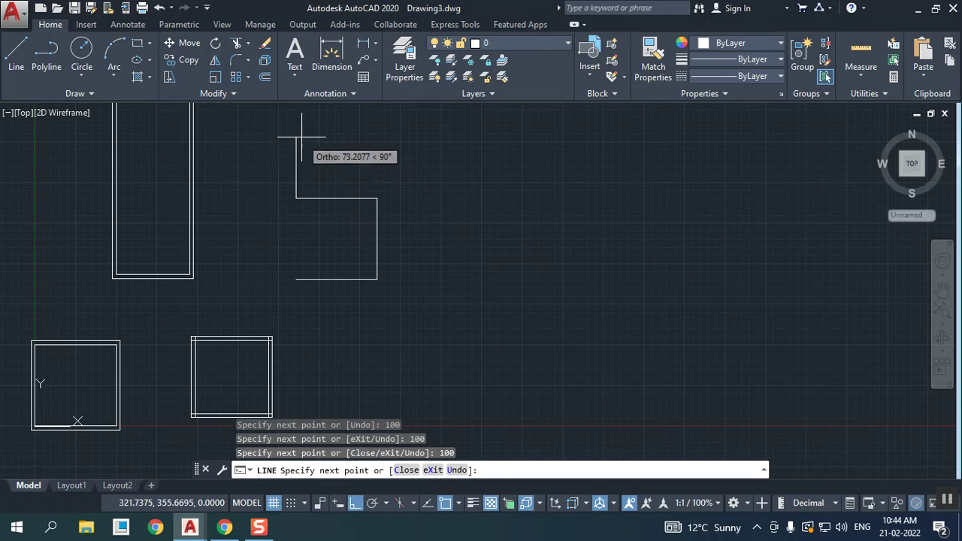
key(Return)
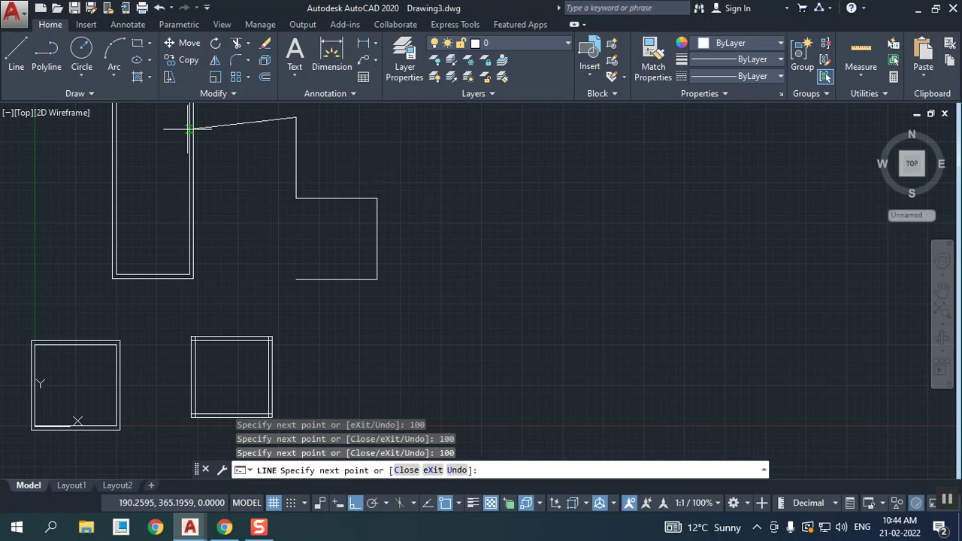
text(100)
key(Return)
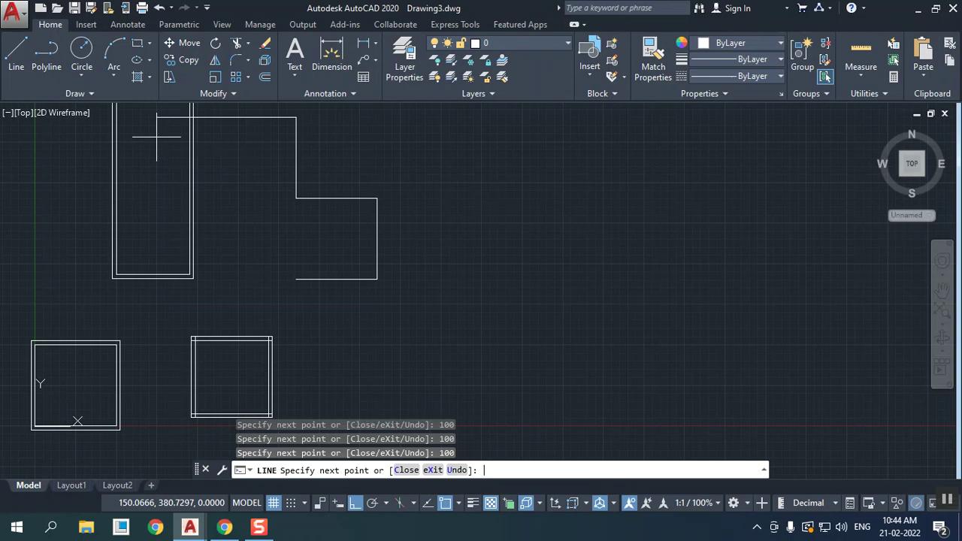
text(1)
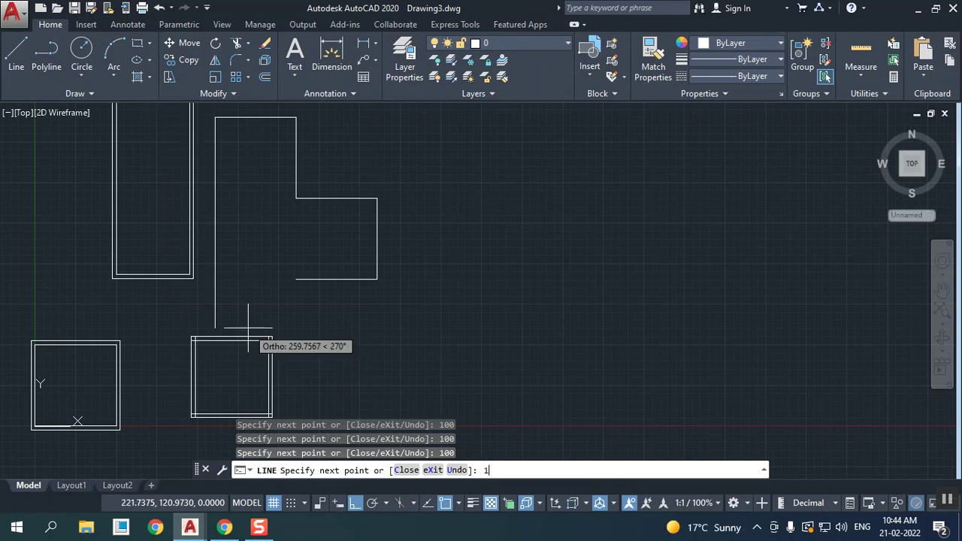
text(00)
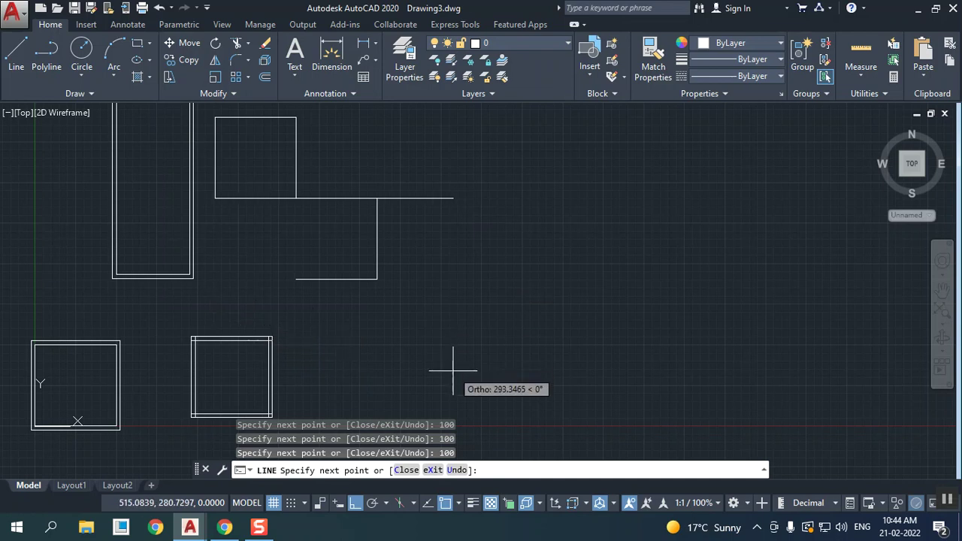
click(407, 472)
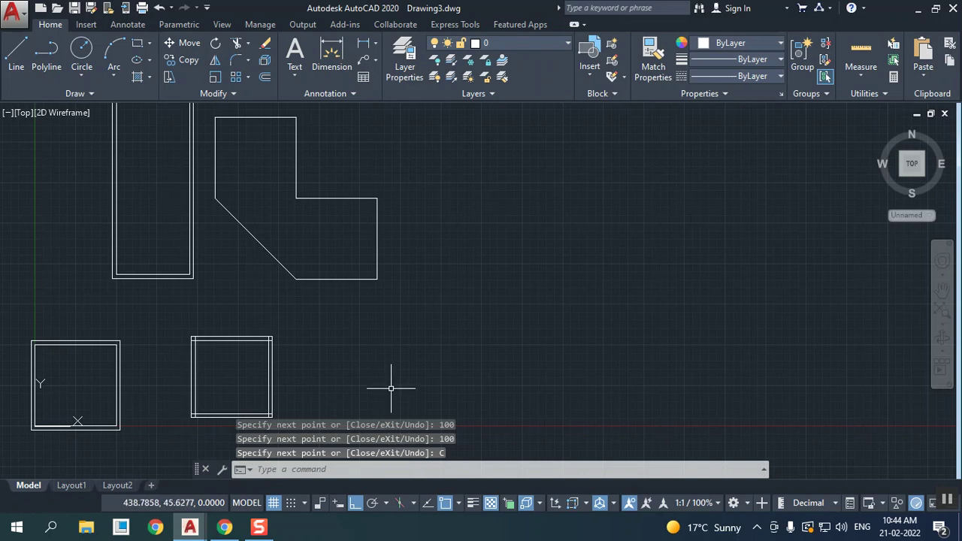
- Draw a larger stepped outline to the right of the first one with seven freehand Ortho segments and finish it with the Close option
middle_drag(360, 279, 322, 333)
click(16, 56)
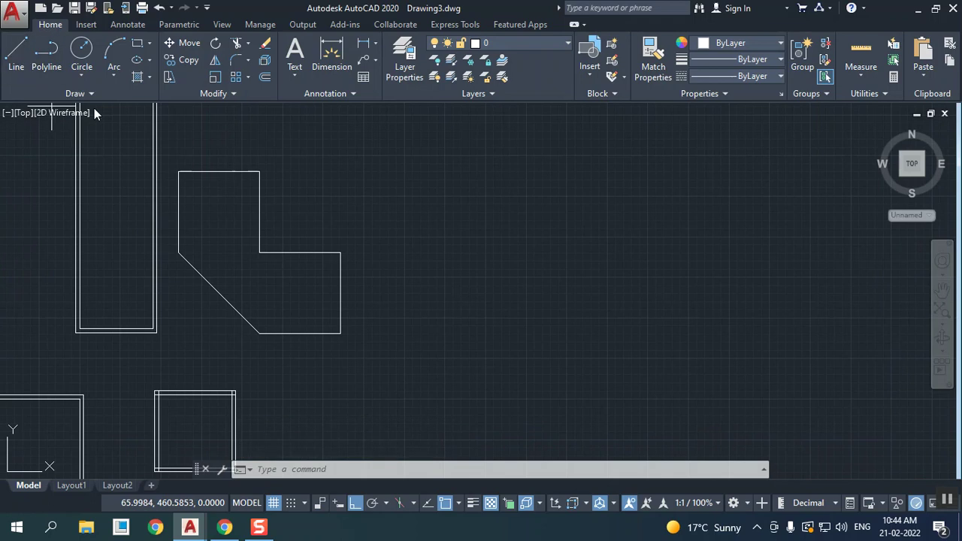
click(406, 347)
click(575, 374)
click(598, 256)
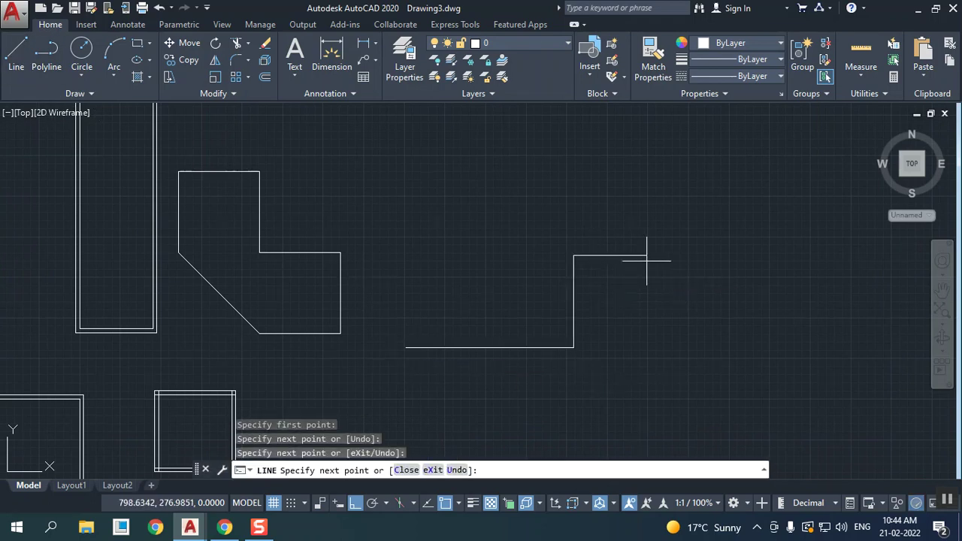
click(647, 258)
click(637, 179)
click(593, 185)
click(592, 124)
click(519, 136)
right_click(518, 136)
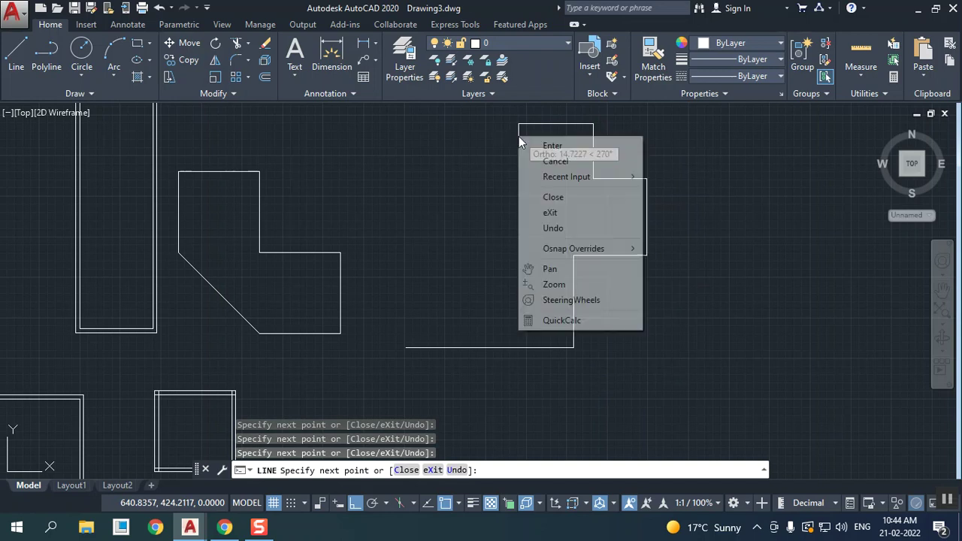
click(556, 197)
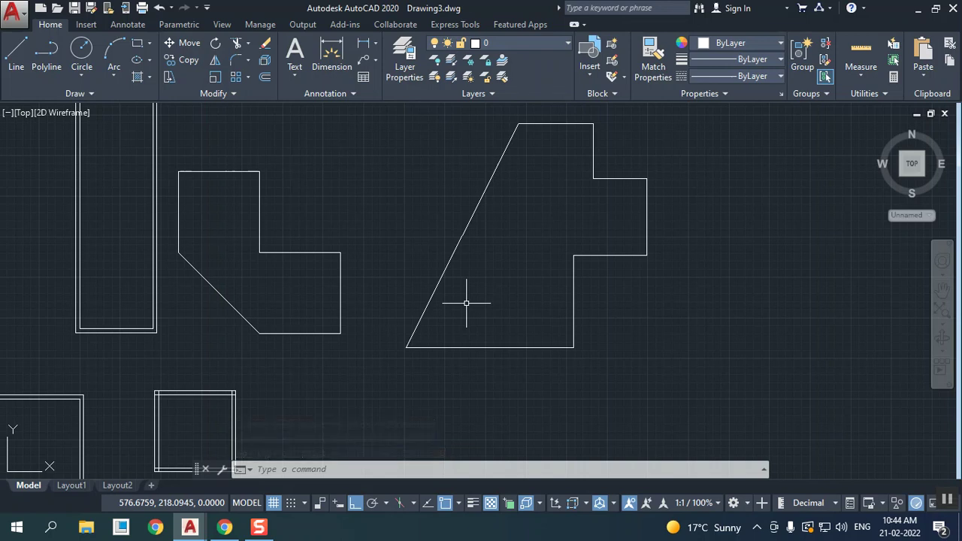
- Switch Clean Screen on and off twice with all the drawn shapes in view
mouse_move(466, 303)
middle_down()
mouse_move(516, 283)
mouse_move(644, 286)
middle_up()
scroll(584, 266, down, 3)
scroll(576, 307, up, 1)
mouse_move(584, 266)
middle_down()
mouse_move(575, 307)
mouse_move(536, 322)
middle_up()
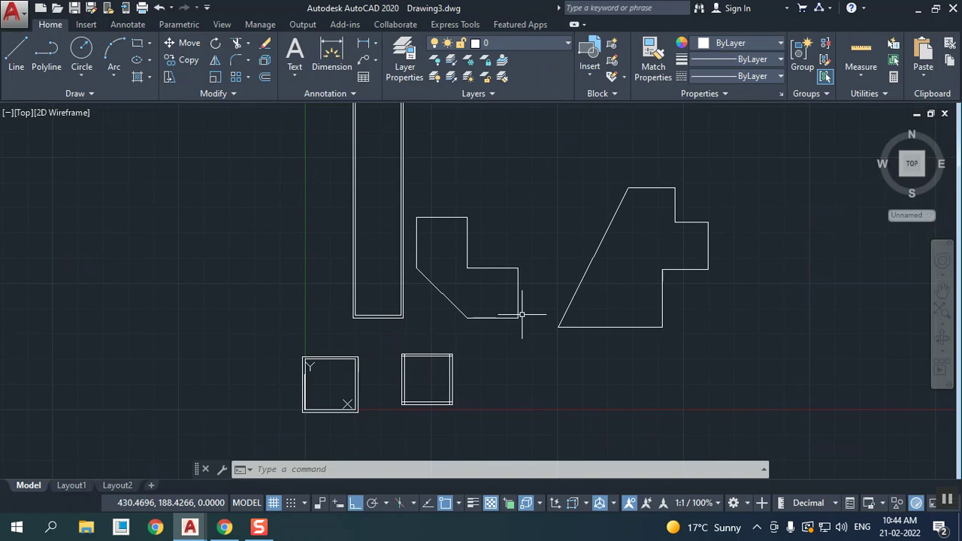
key(ctrl+0)
key(ctrl+0)
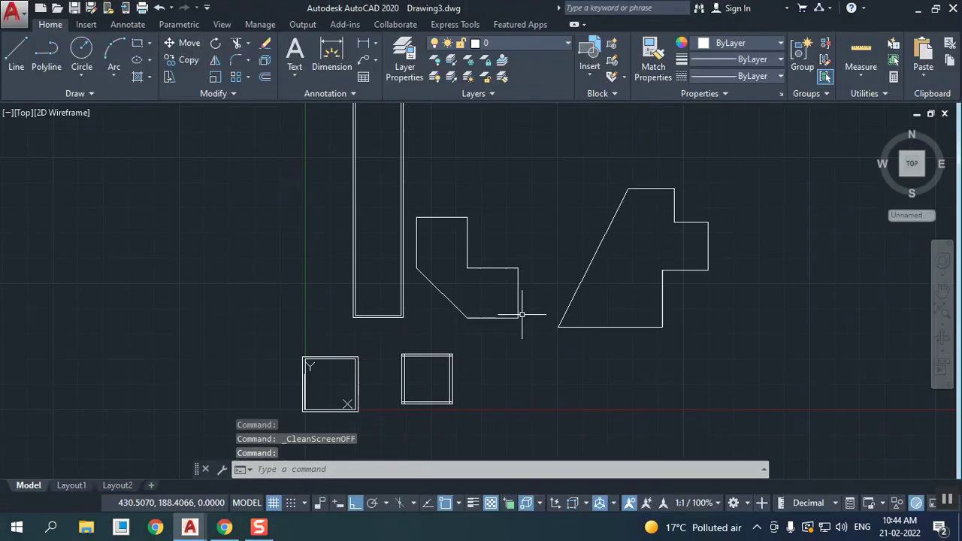
key(ctrl+0)
key(ctrl+0)
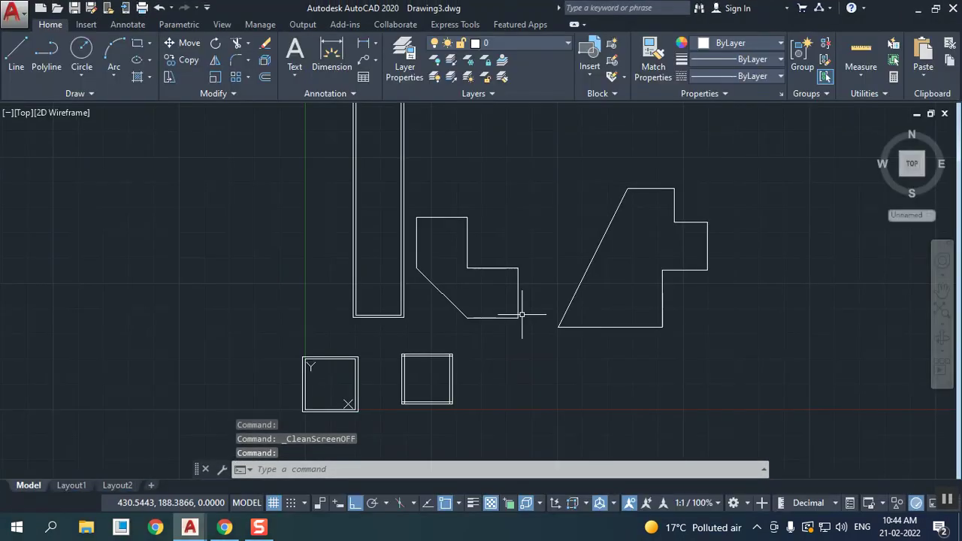
- Hide the Command Line window and display it again
key(ctrl+9)
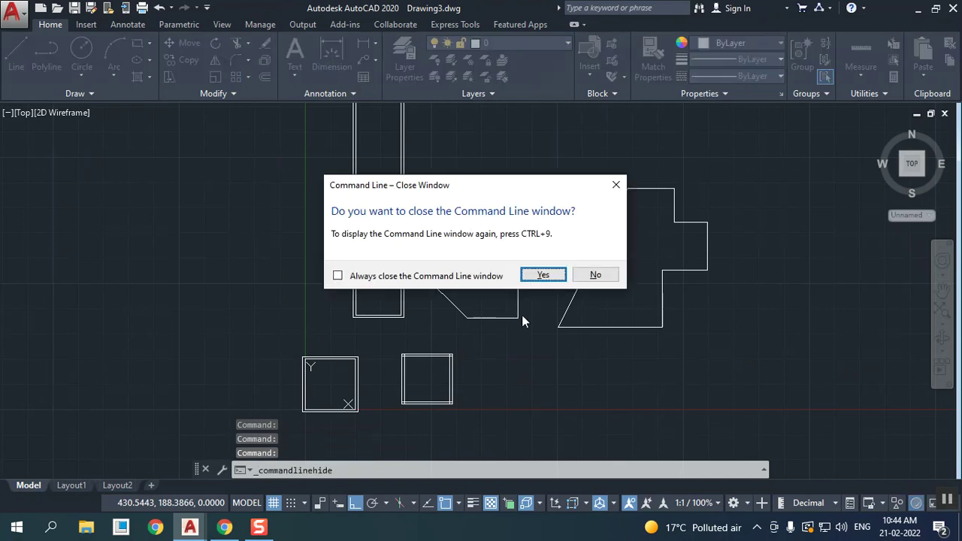
key(Return)
key(ctrl+9)
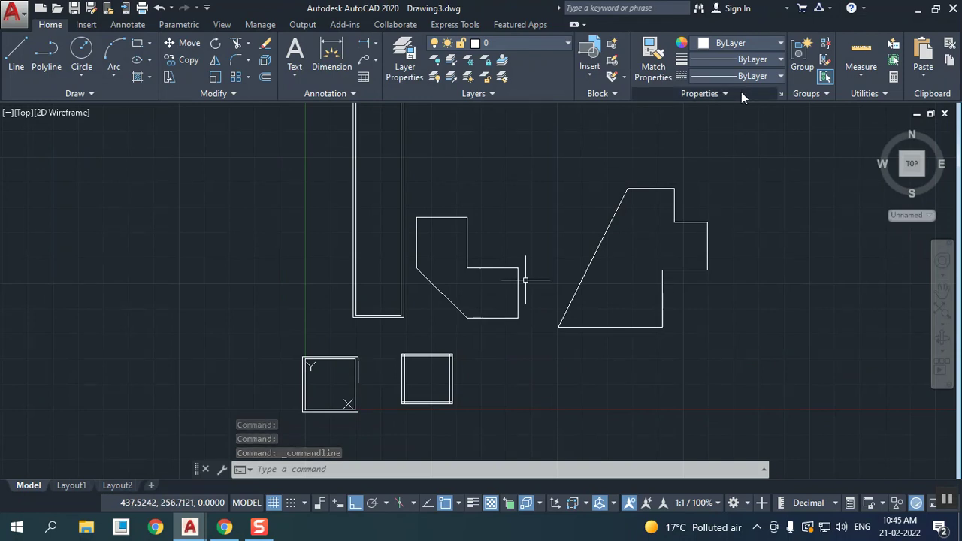
- Select the two stepped line outlines with a crossing window and erase them
click(775, 351)
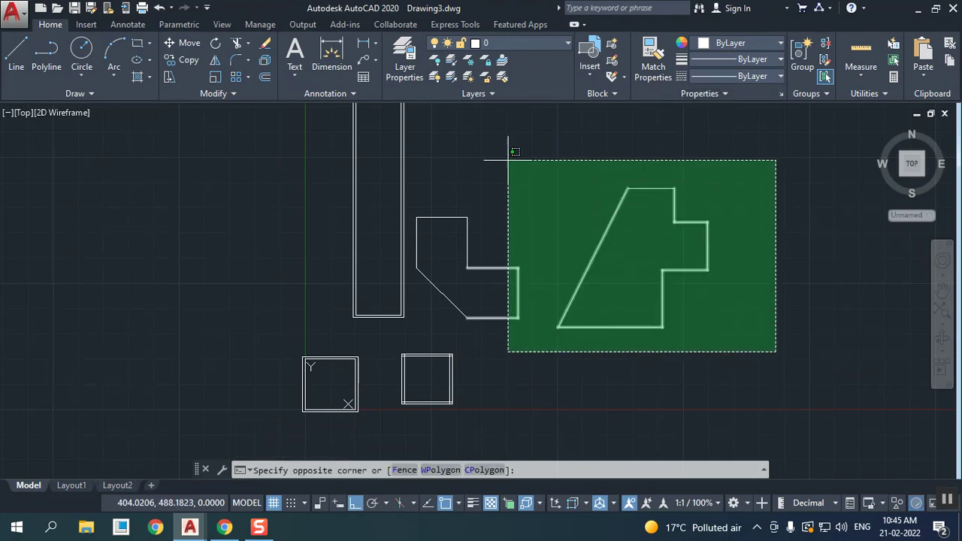
click(460, 146)
right_click(412, 239)
click(429, 275)
- Draw a single horizontal line with Ortho on in the empty area to the right of the second square
scroll(475, 398, up, 4)
scroll(393, 258, down, 2)
scroll(384, 232, up, 3)
click(22, 57)
click(393, 310)
click(660, 356)
right_click(660, 356)
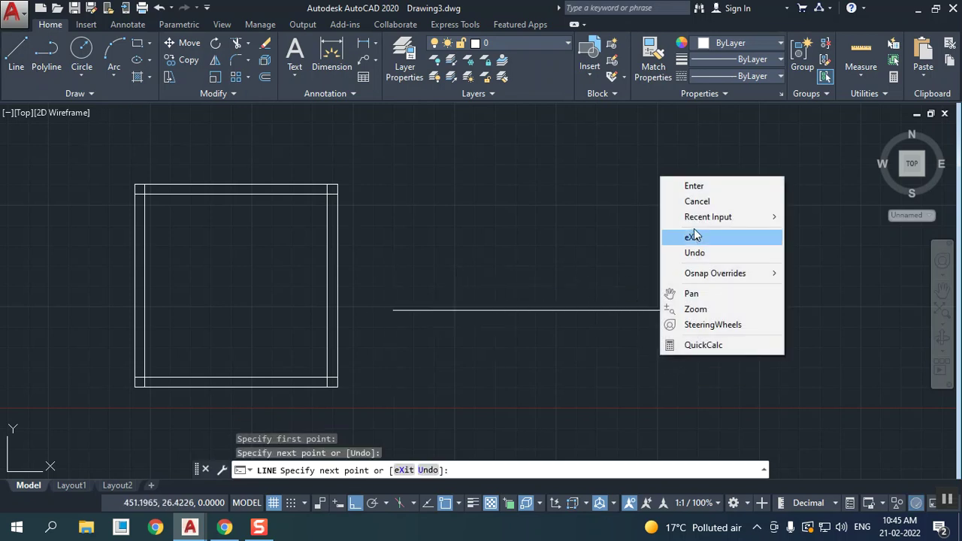
click(703, 200)
- Turn Ortho off and draw a single sloping line above the horizontal line, descending from upper right to lower left
click(16, 54)
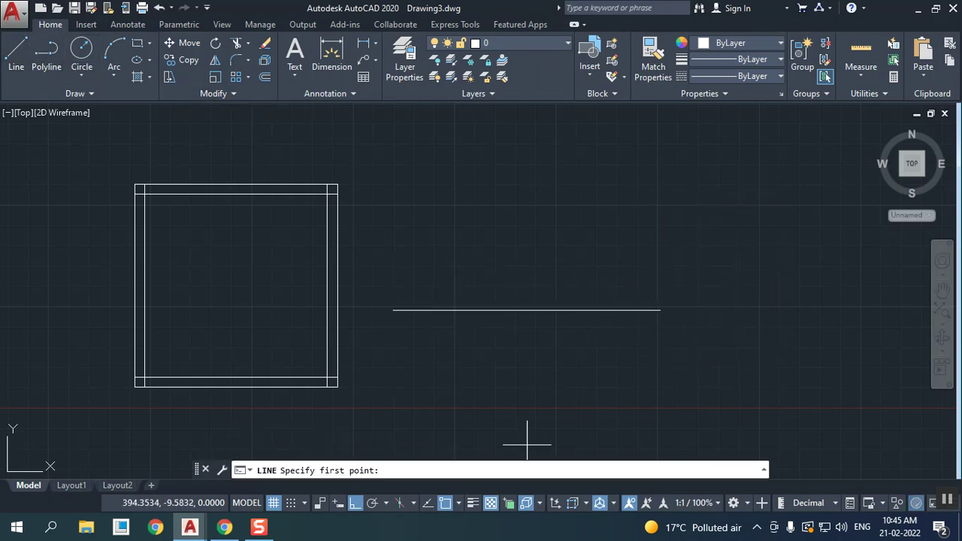
click(356, 503)
click(706, 160)
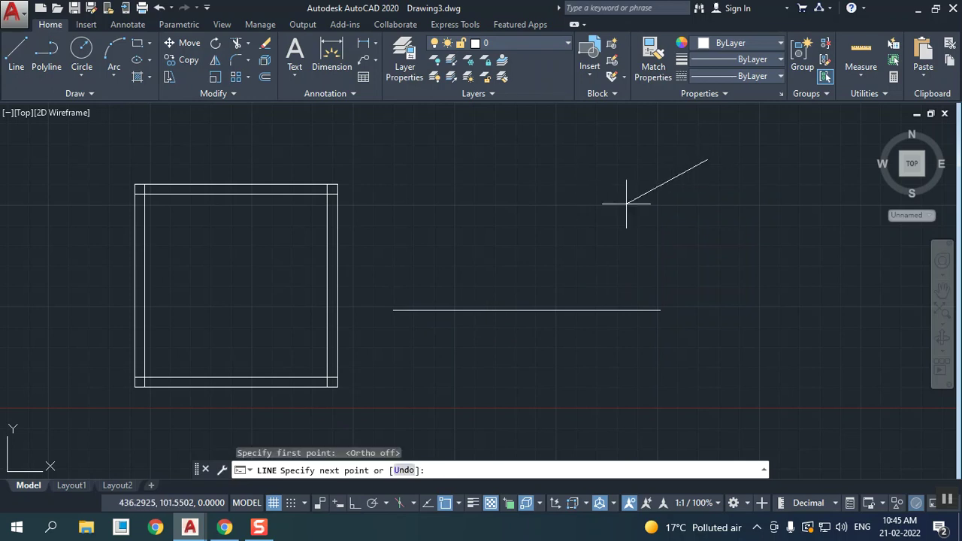
click(475, 259)
right_click(475, 259)
click(500, 256)
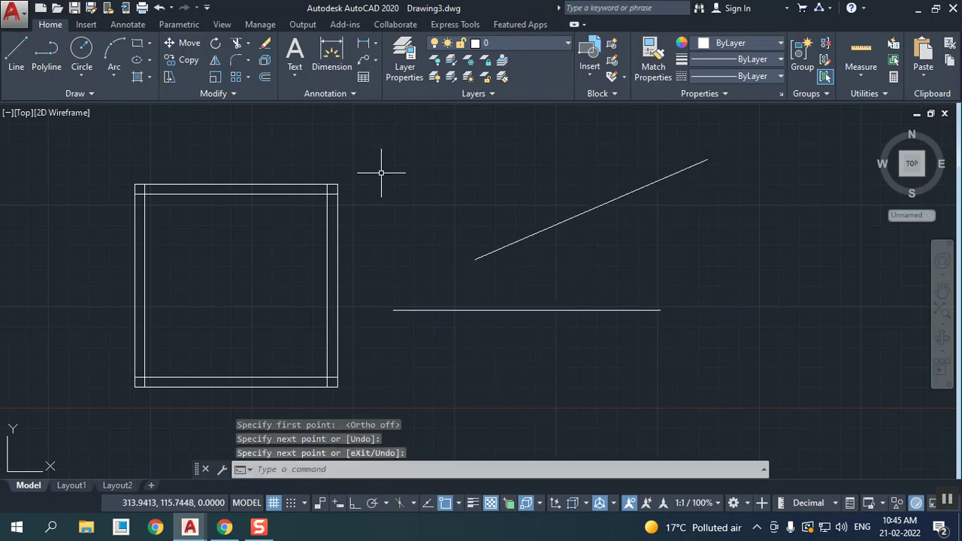
- Offset the sloping line by 10 to create a parallel copy above it
click(265, 76)
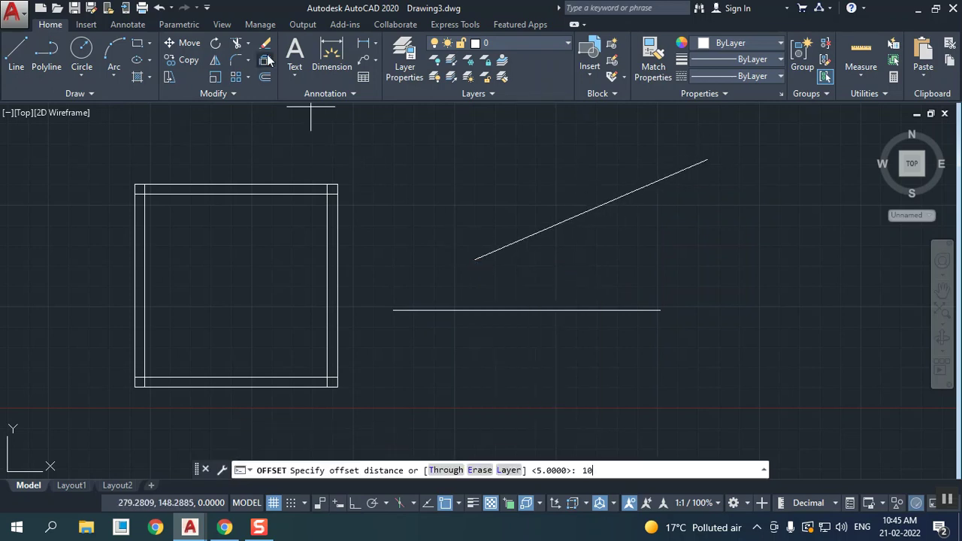
key(Return)
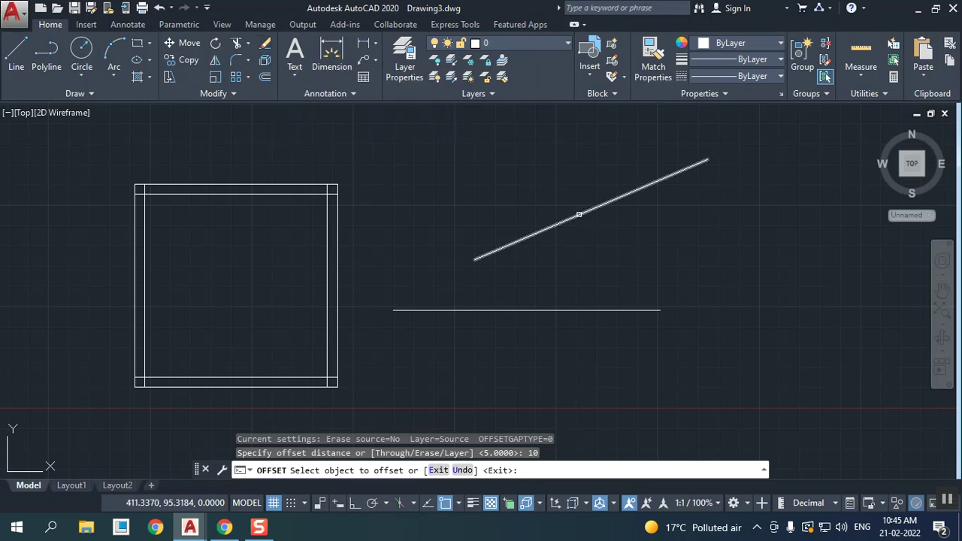
click(586, 215)
click(545, 188)
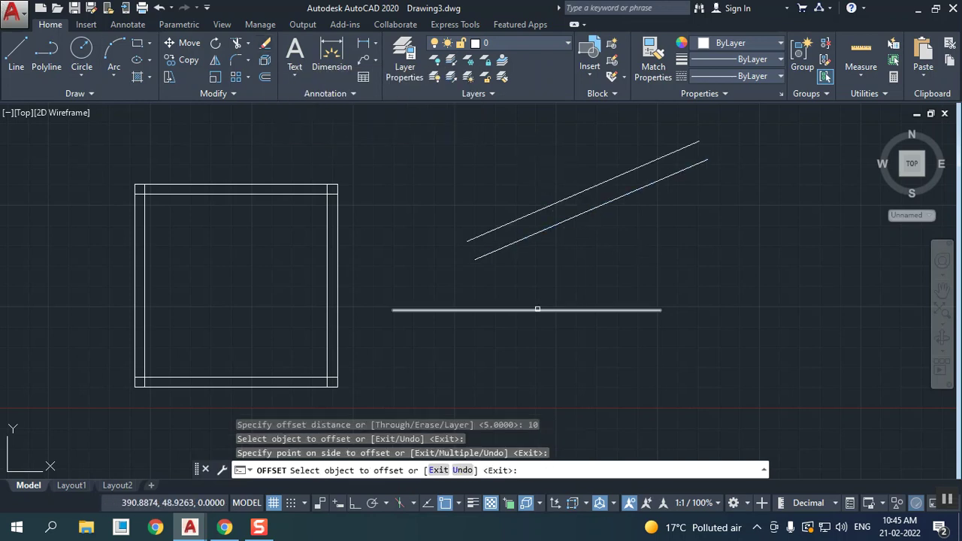
- Offset the horizontal line by 10 both above and below, and offset the upper sloping line by 10 farther above
click(538, 310)
click(541, 266)
click(530, 311)
click(518, 359)
click(495, 233)
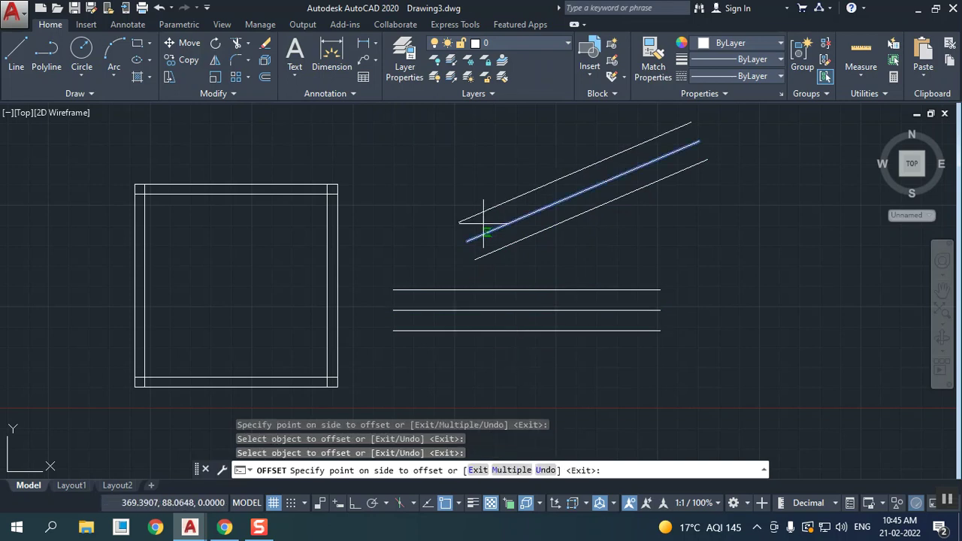
click(416, 181)
- Offset the top, left and bottom outer sides of the square outward by 10 and finish the Offset command
click(311, 181)
click(296, 142)
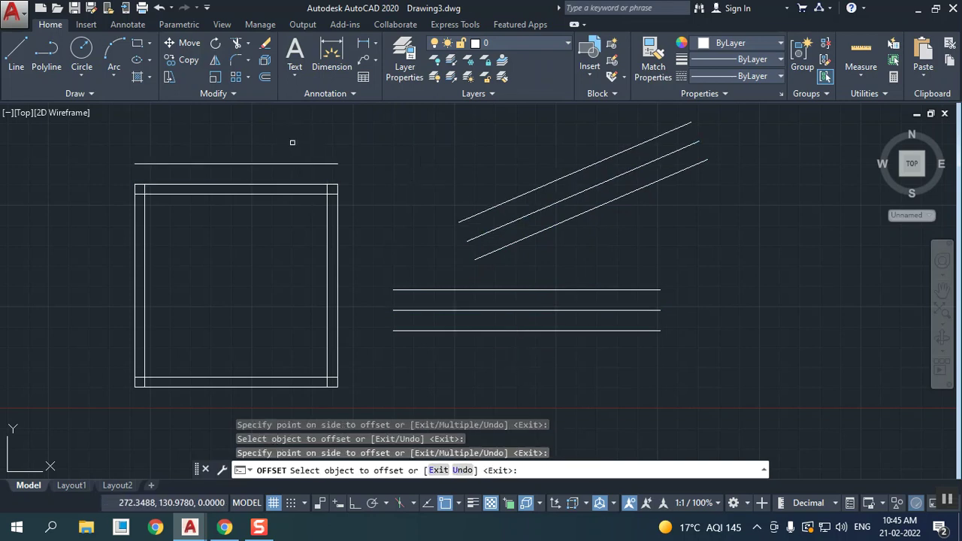
click(136, 242)
click(103, 273)
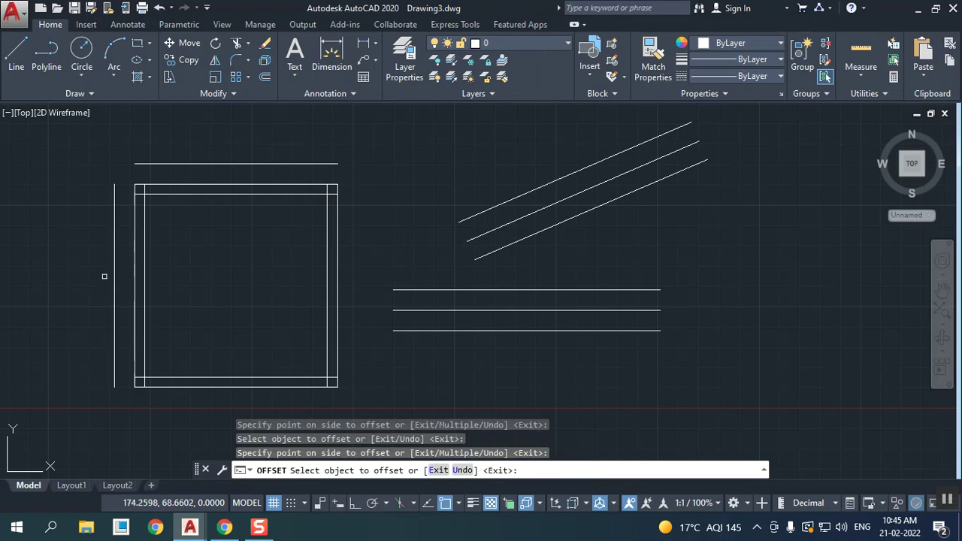
click(192, 385)
click(192, 410)
right_click(96, 277)
click(109, 285)
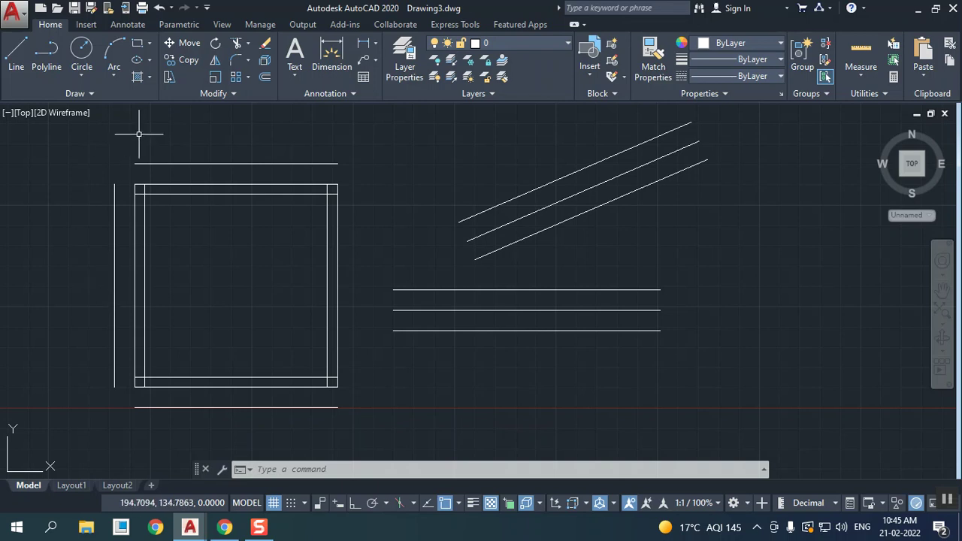
- Offset the lowest horizontal line downward repeatedly at a distance of 10 with the Multiple option to build a stack of parallel lines
click(267, 76)
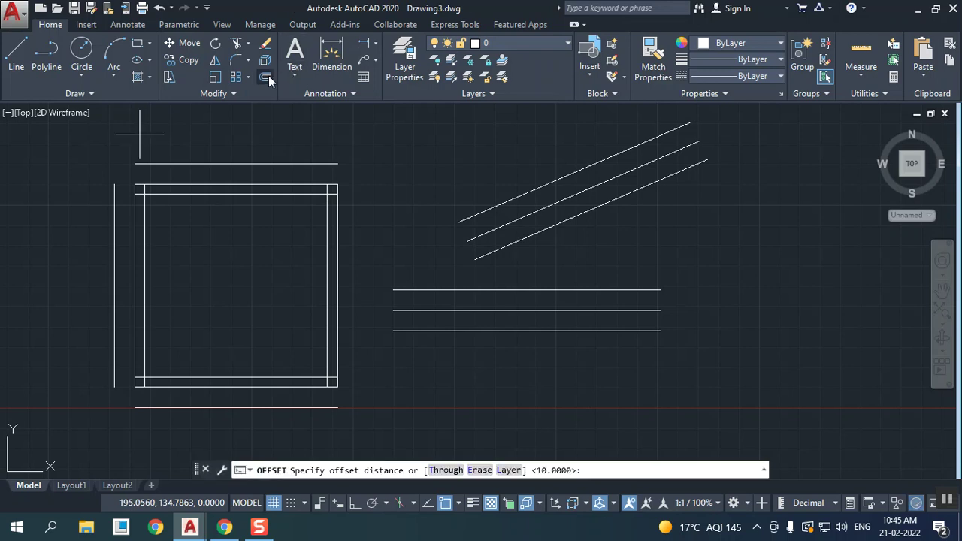
text(10)
key(Return)
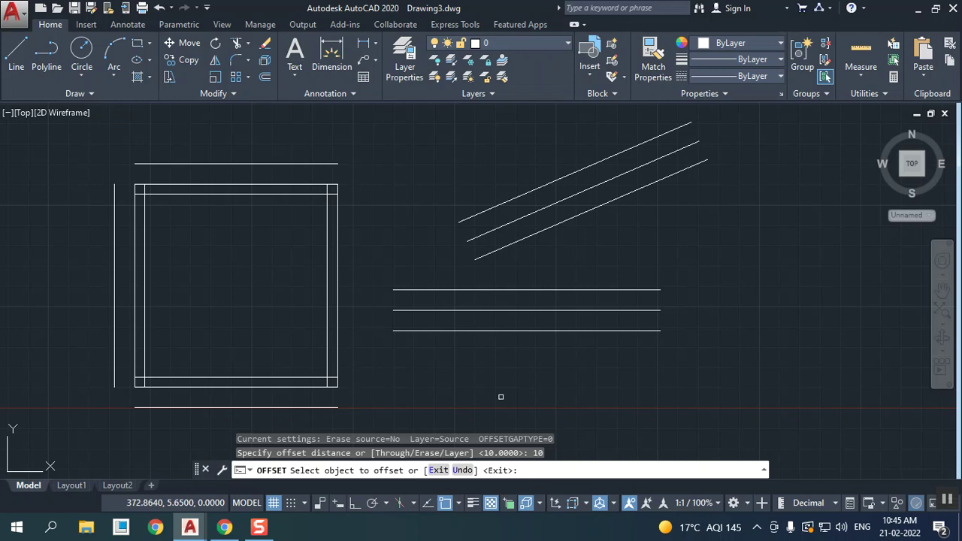
click(570, 328)
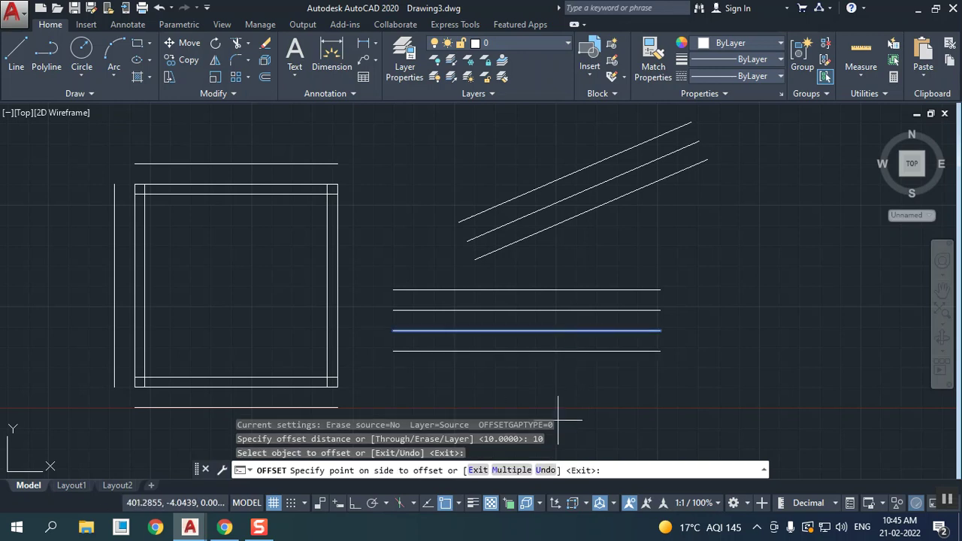
click(512, 470)
scroll(569, 331, down, 2)
middle_drag(569, 333, 564, 178)
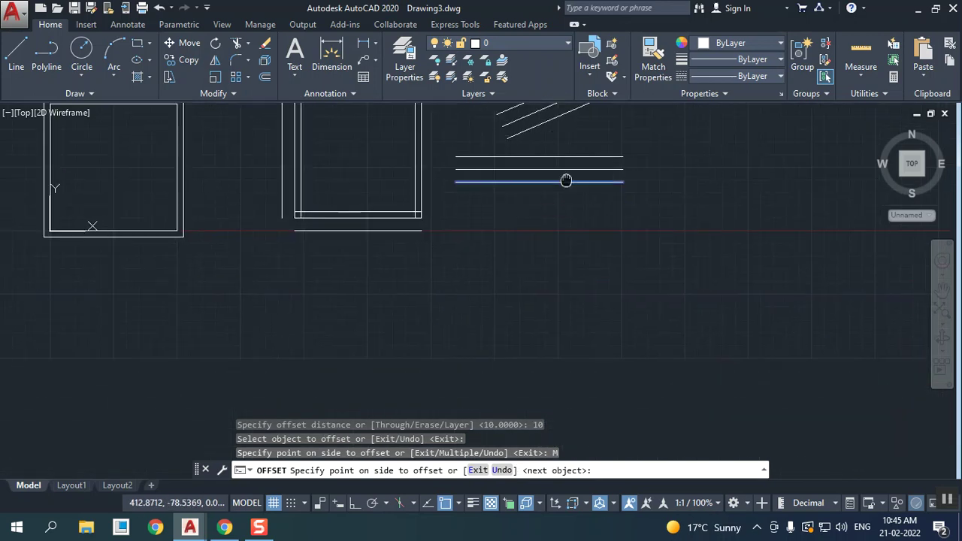
click(558, 366)
click(558, 366)
click(558, 366)
click(558, 366)
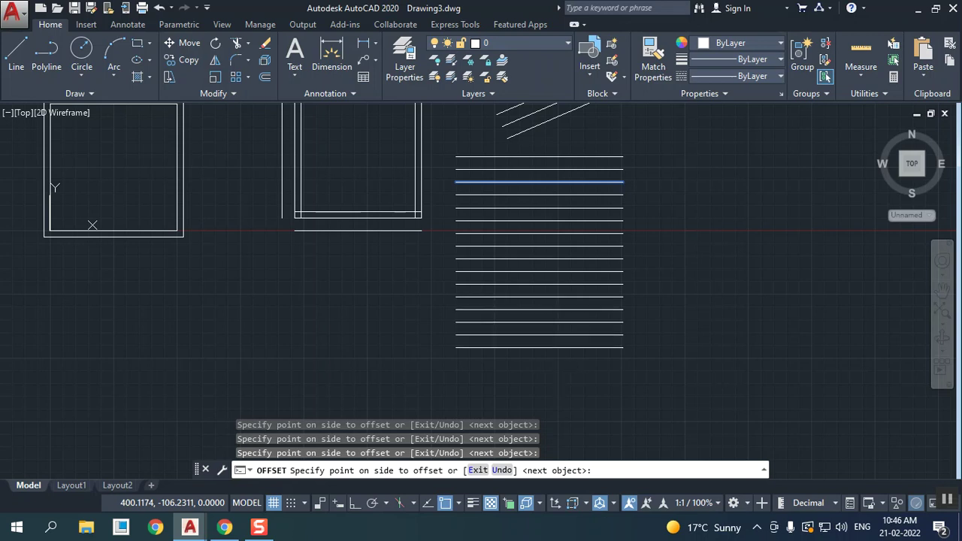
click(557, 366)
click(558, 367)
right_click(558, 314)
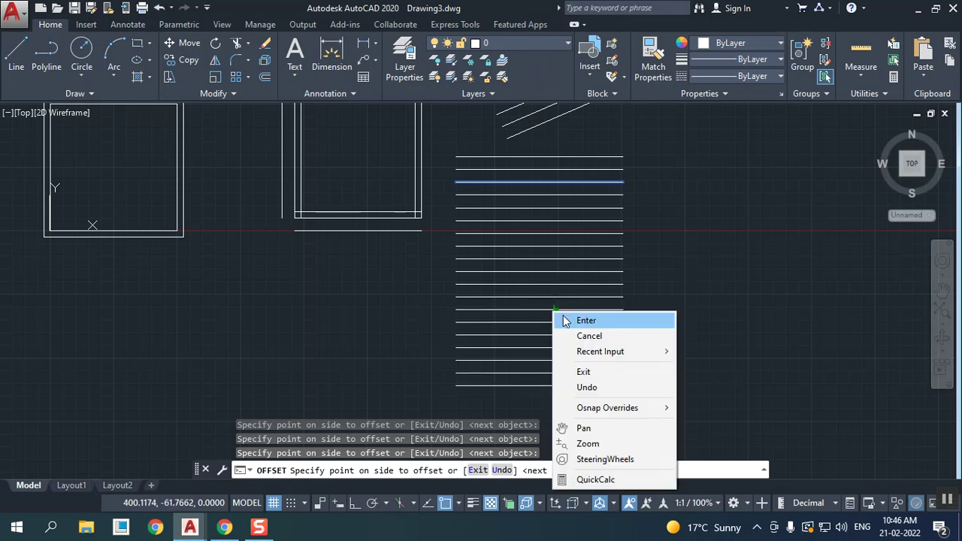
click(590, 321)
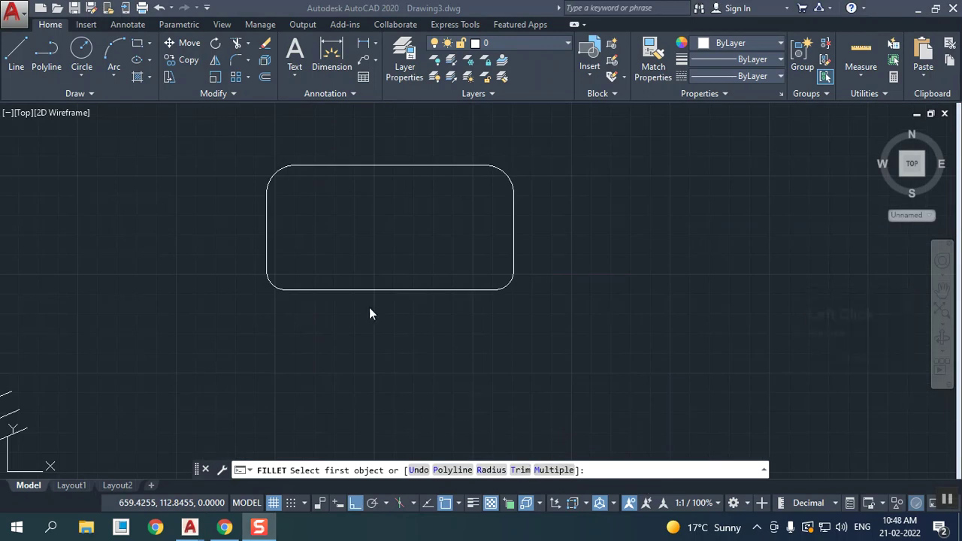
- Cancel the active Fillet command and draw a new rectangle in the empty area to the right of the rounded rectangle
right_click(349, 306)
click(363, 333)
middle_drag(479, 433, 101, 459)
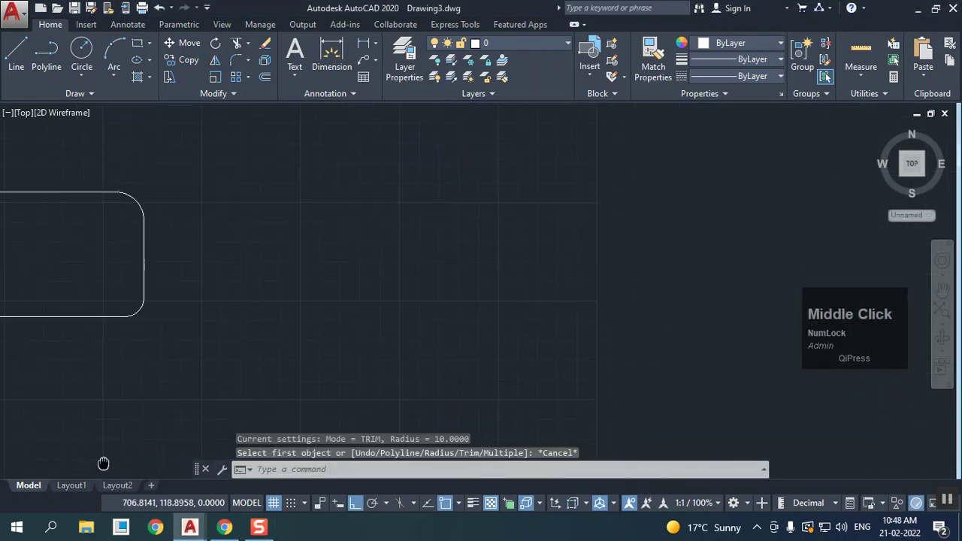
click(136, 45)
click(198, 227)
click(492, 403)
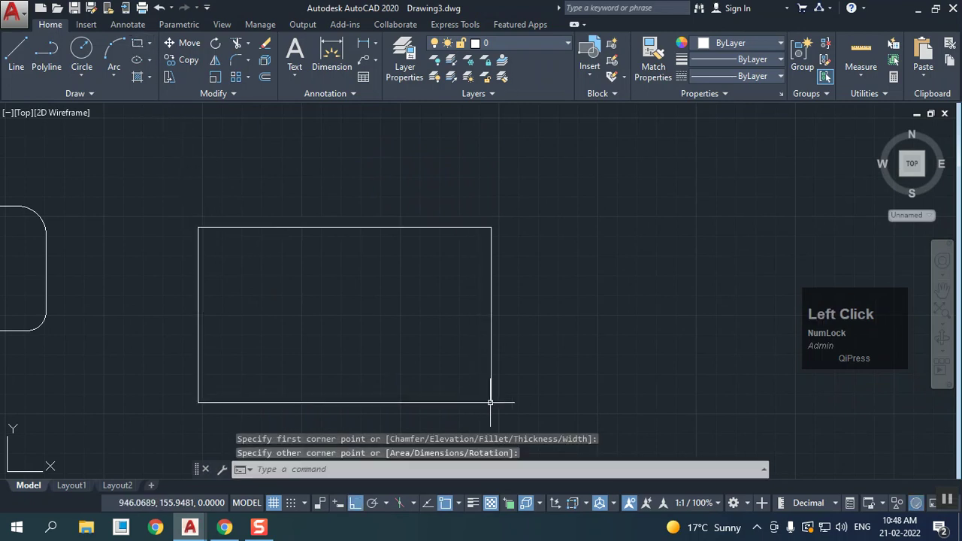
- Offset the new rectangle outward by 5 and finish the Offset command
click(265, 76)
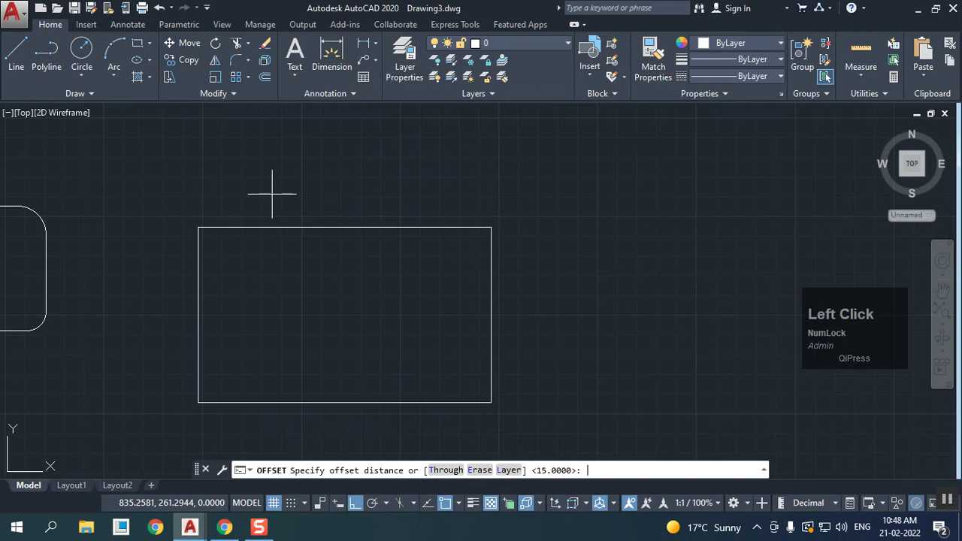
text(5)
key(Return)
click(323, 228)
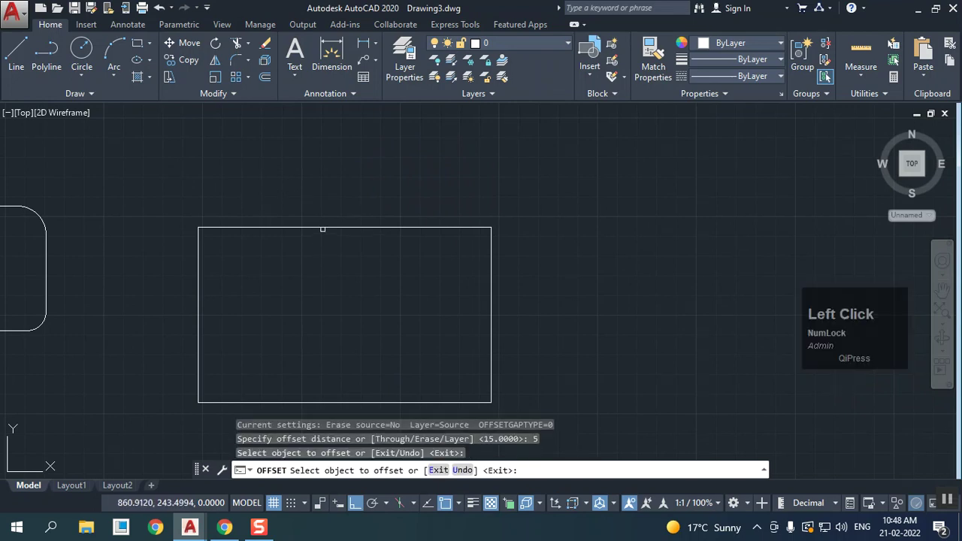
click(326, 218)
right_click(339, 170)
click(349, 180)
- Fillet the inner rectangle's upper-left corner with a radius of 15
middle_drag(292, 239, 290, 238)
scroll(279, 183, up, 3)
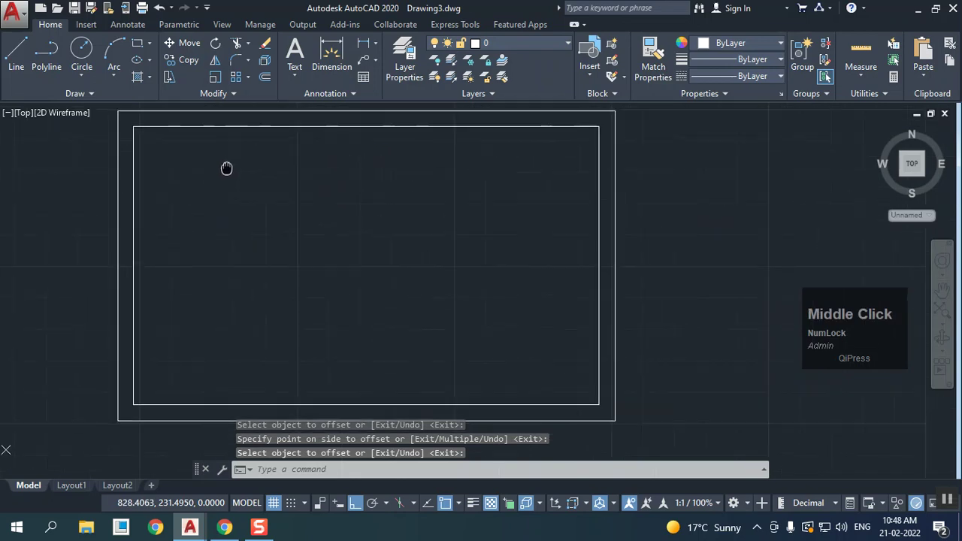
click(236, 60)
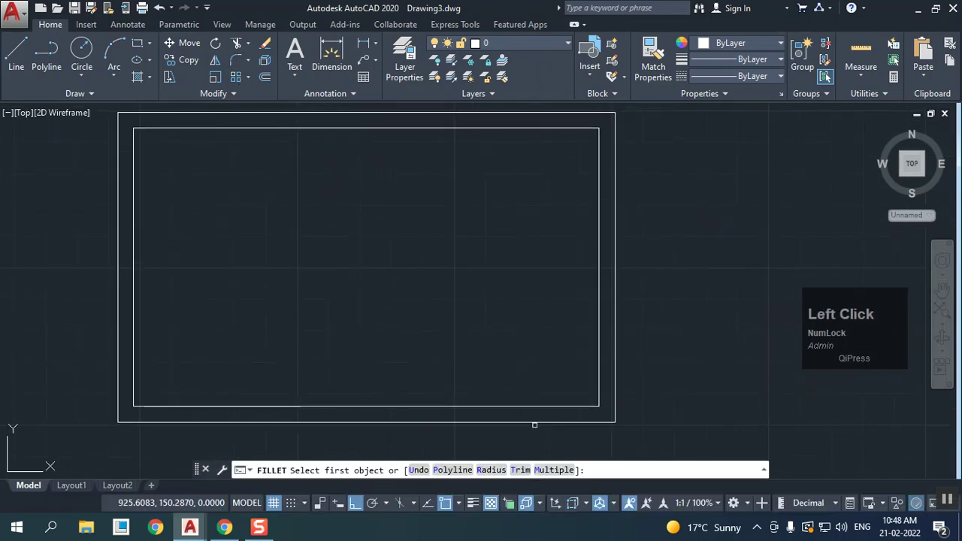
click(492, 470)
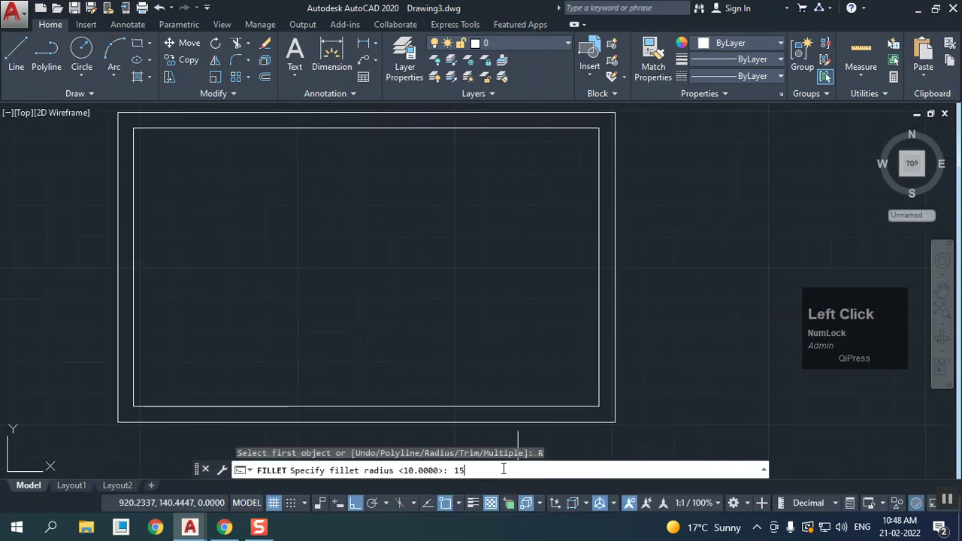
text(15)
key(Return)
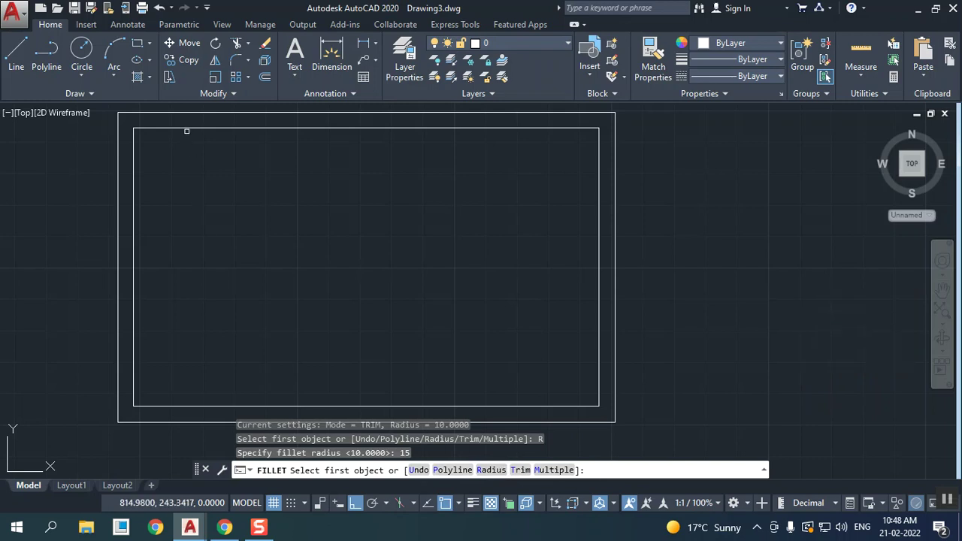
click(187, 127)
click(134, 187)
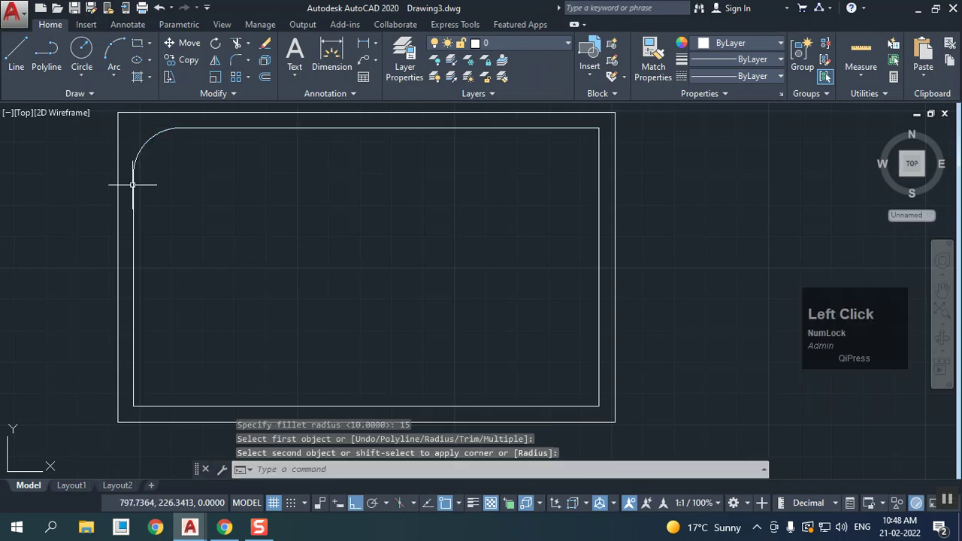
- Fillet the inner rectangle's upper-right corner, keeping the radius of 15
click(238, 60)
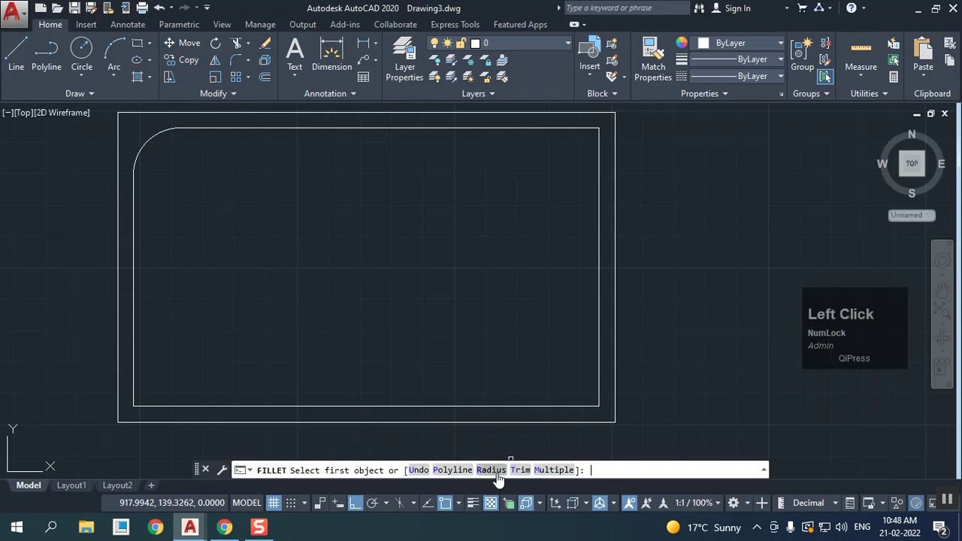
click(492, 471)
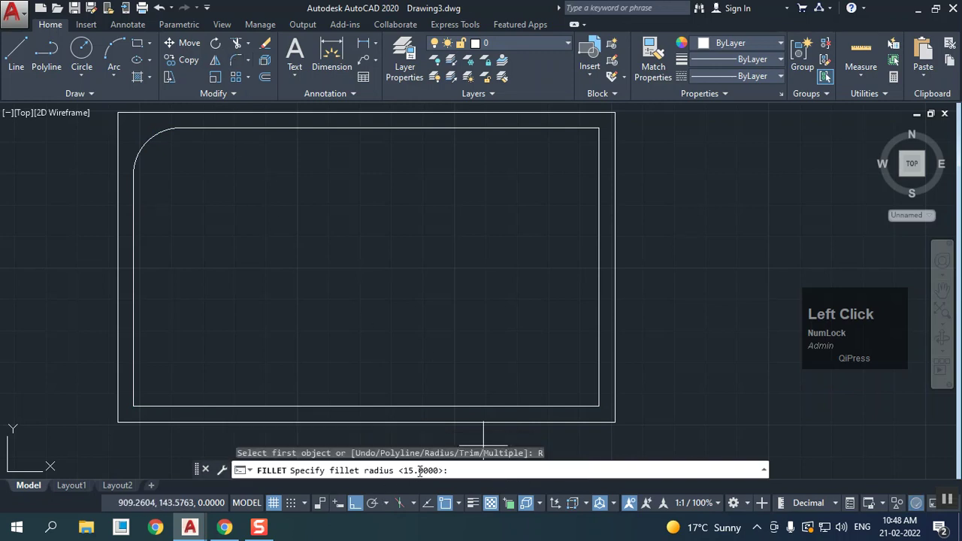
key(Return)
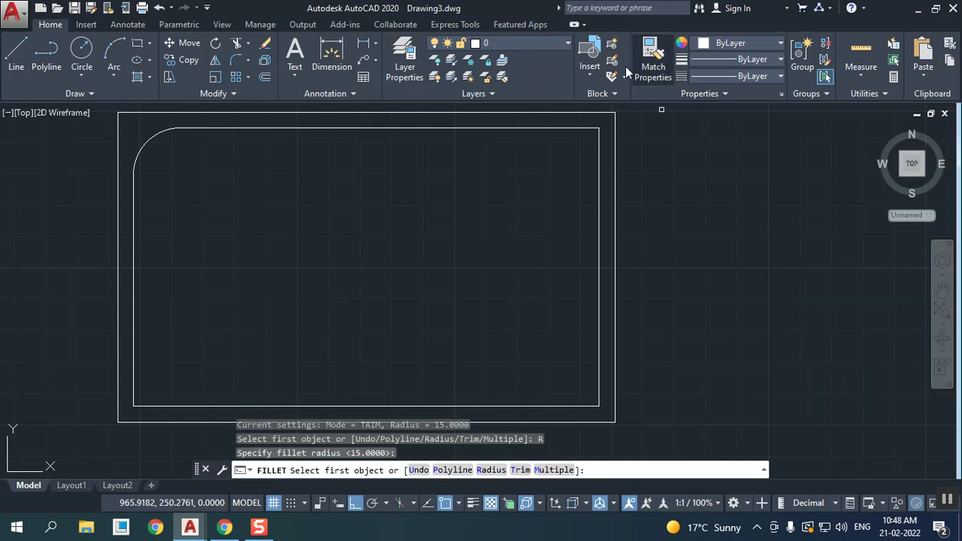
click(596, 129)
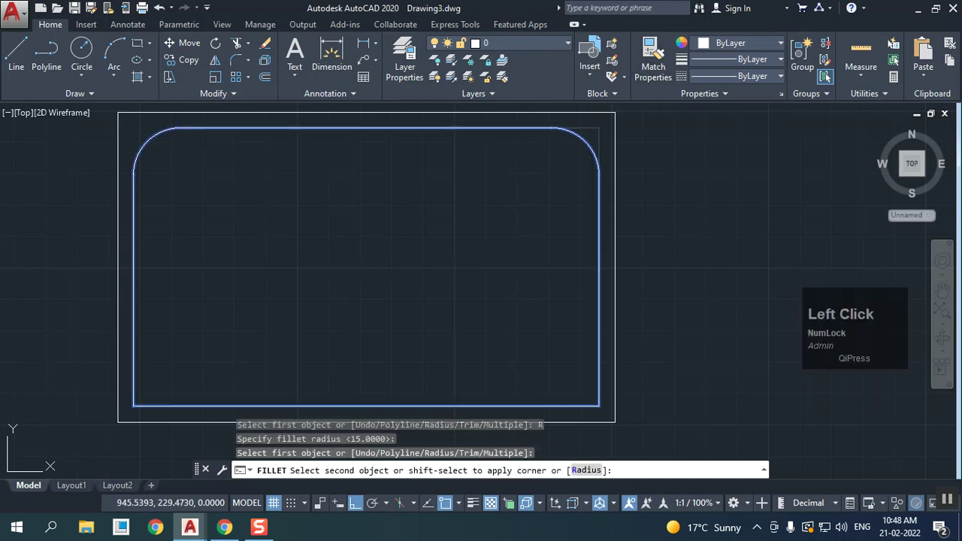
click(598, 174)
- Fillet both lower corners of the inner rectangle in one command with the Multiple option, then end the Fillet command
scroll(288, 196, down, 2)
mouse_move(288, 197)
middle_down()
mouse_move(285, 225)
mouse_move(235, 191)
middle_up()
click(264, 77)
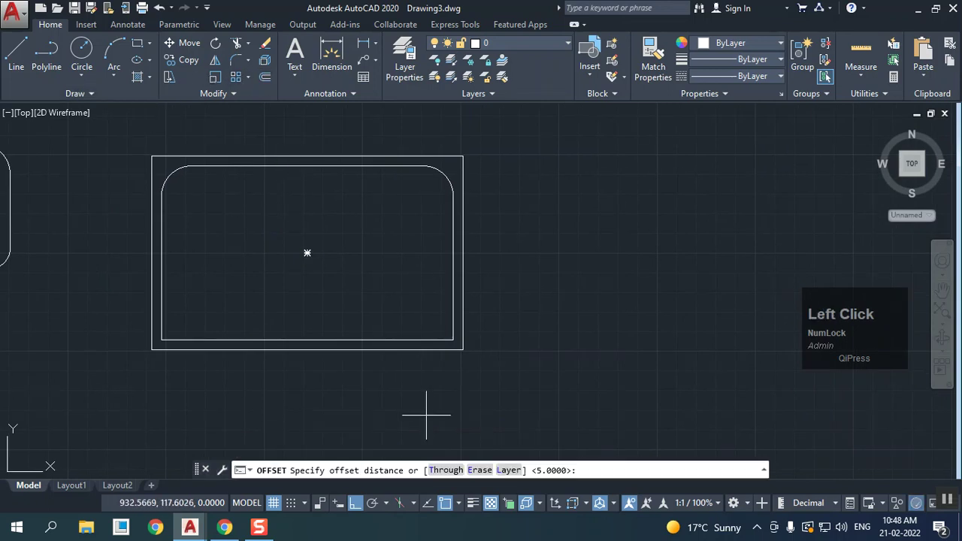
click(235, 58)
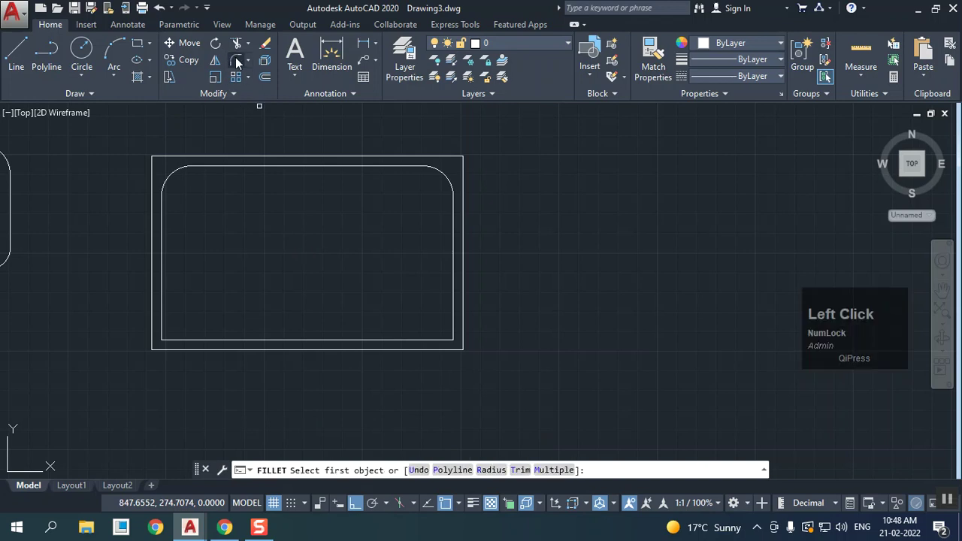
click(548, 469)
click(336, 341)
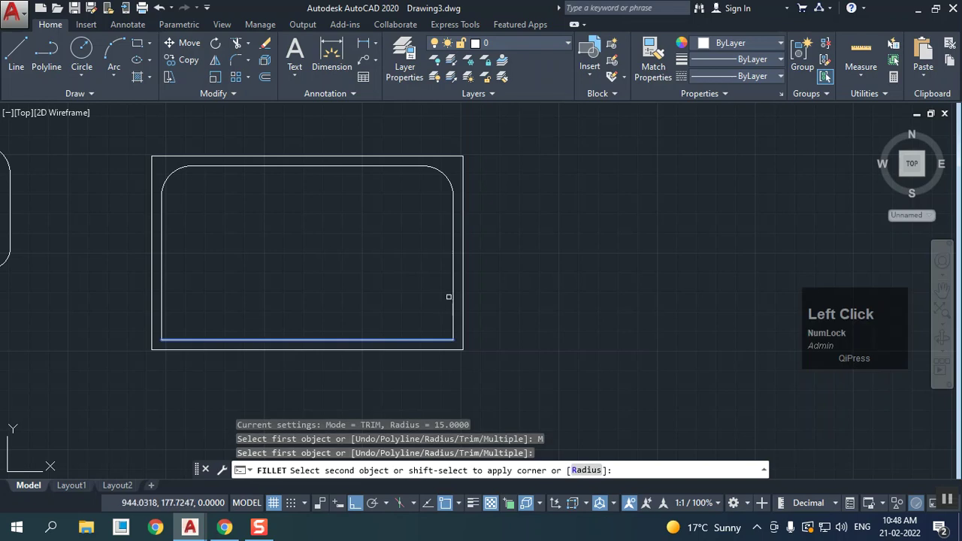
click(447, 297)
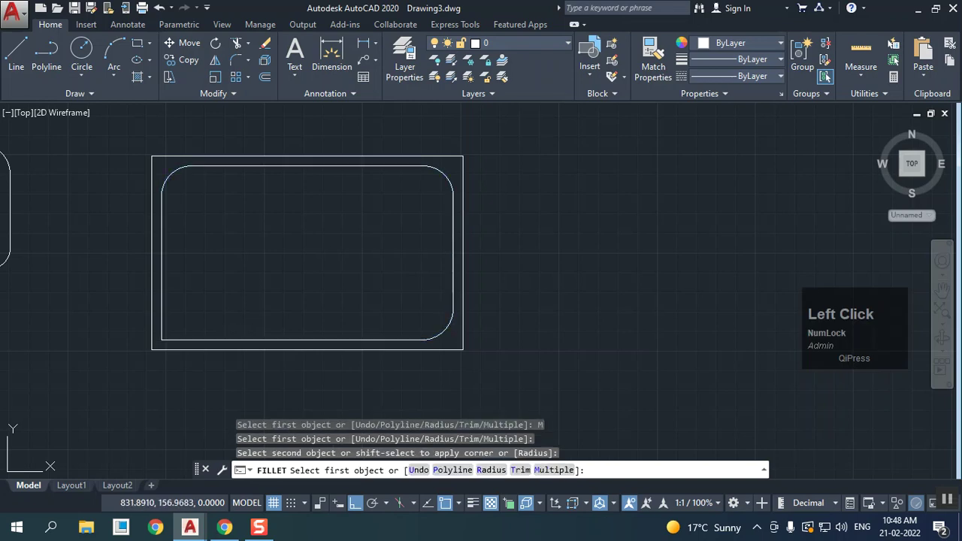
click(229, 339)
click(161, 308)
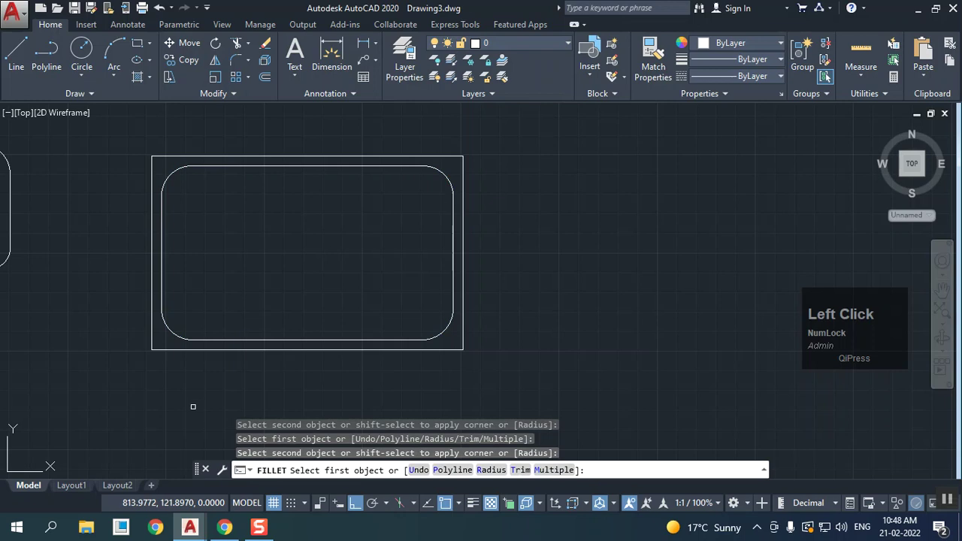
right_click(111, 308)
click(148, 128)
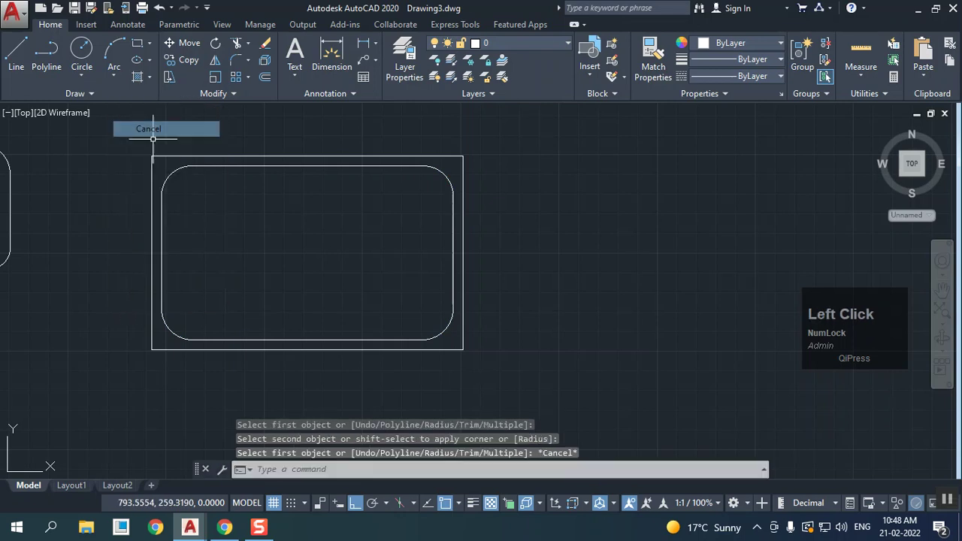
- Erase the outer rectangle surrounding the rounded one
click(181, 156)
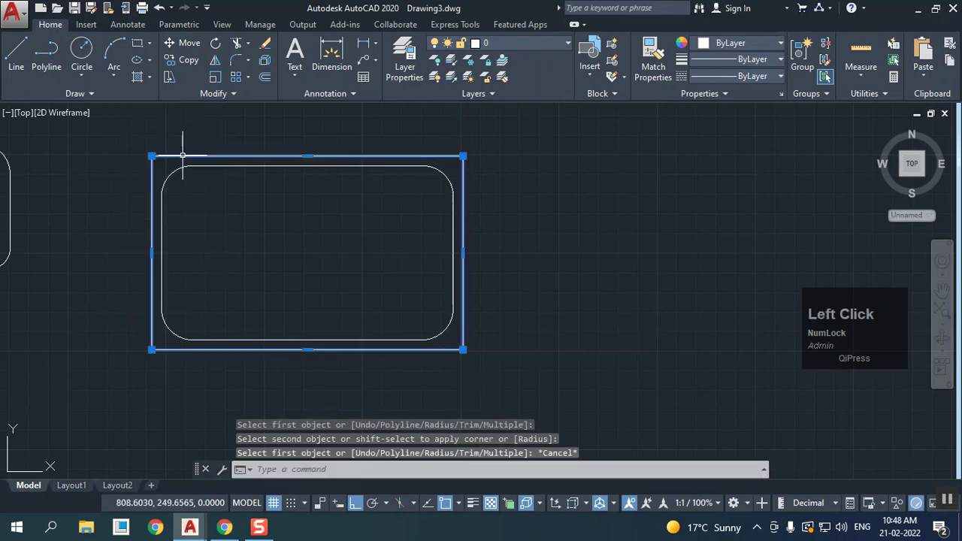
right_click(140, 156)
click(180, 255)
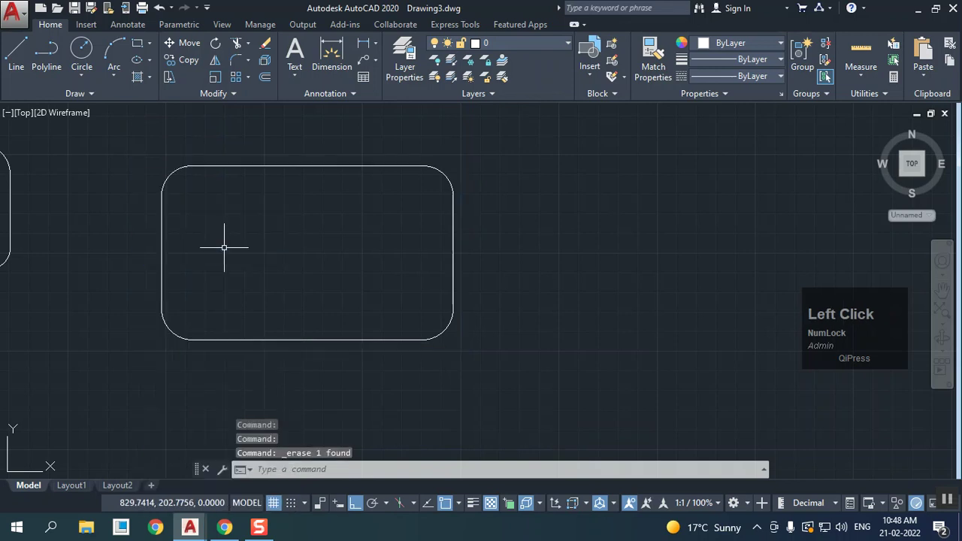
- Offset the rounded rectangle outward by a distance of 10, then end the Offset command
click(266, 77)
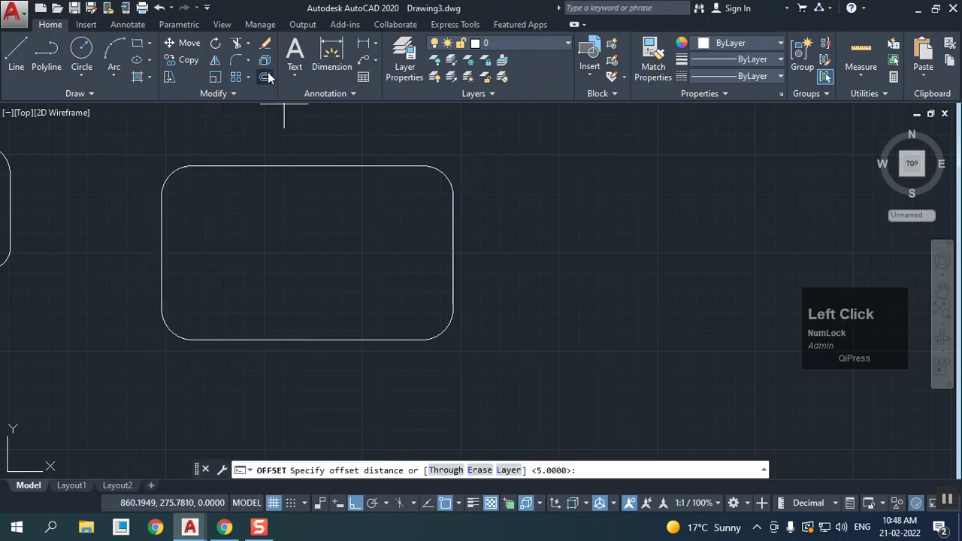
key(Return)
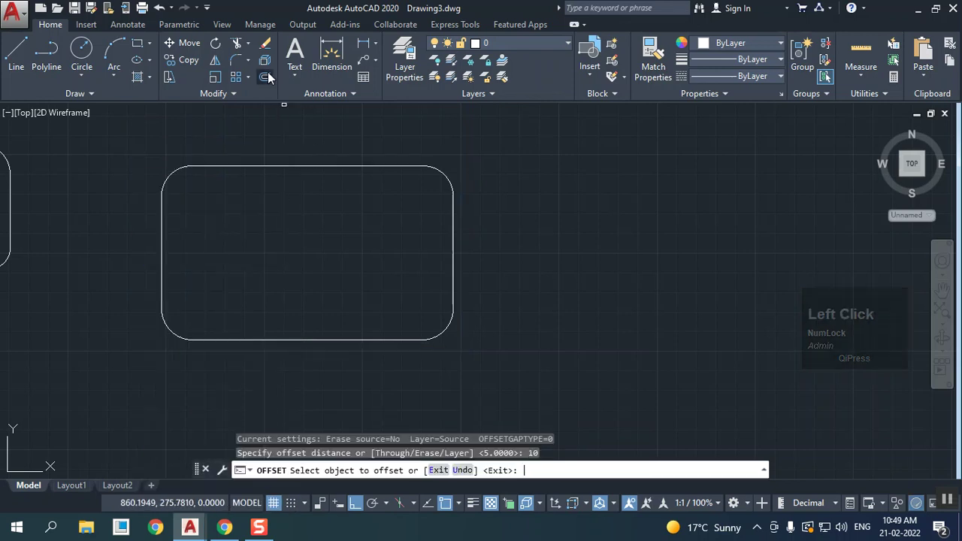
click(233, 167)
click(221, 151)
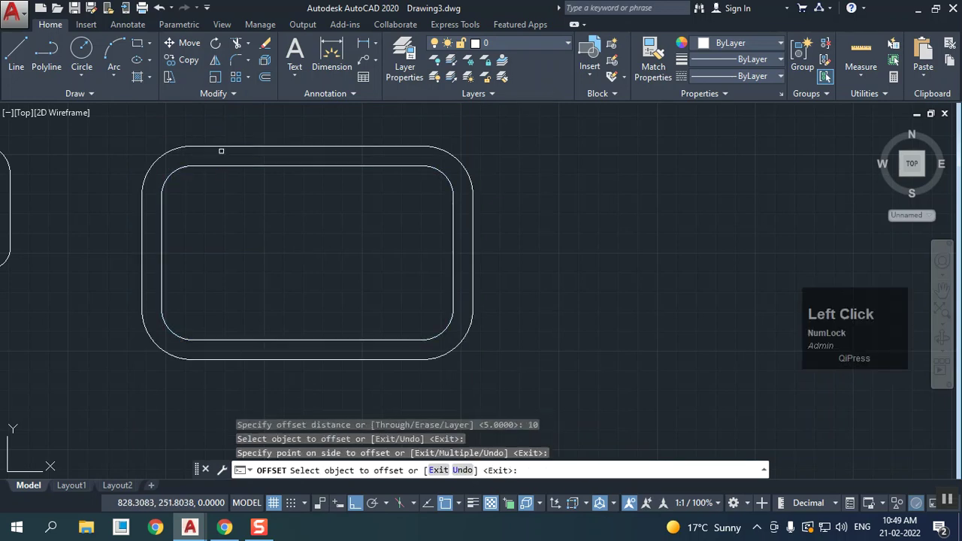
right_click(67, 155)
click(88, 168)
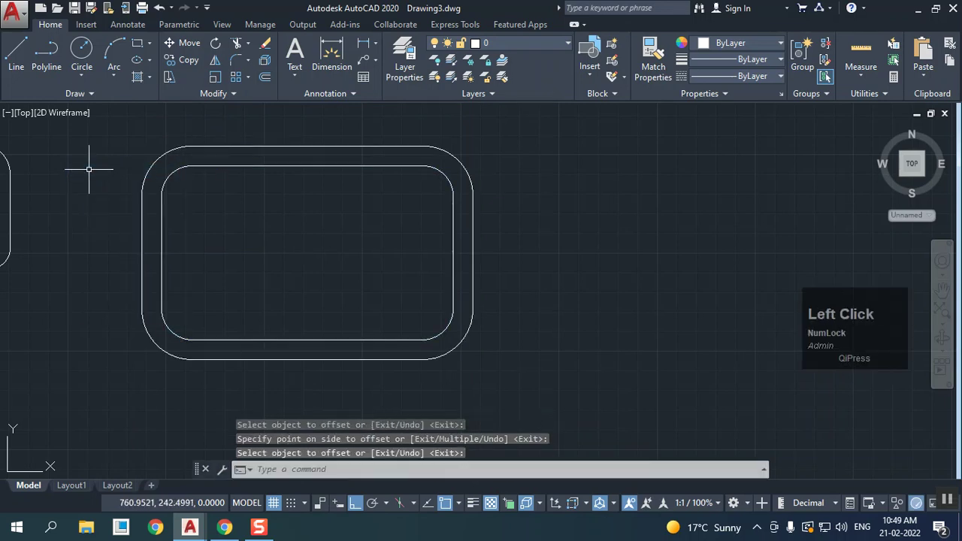
- Add a radius dimension to the inner rounded rectangle's upper-right corner arc, placing its text inside the corner
middle_drag(200, 205, 219, 222)
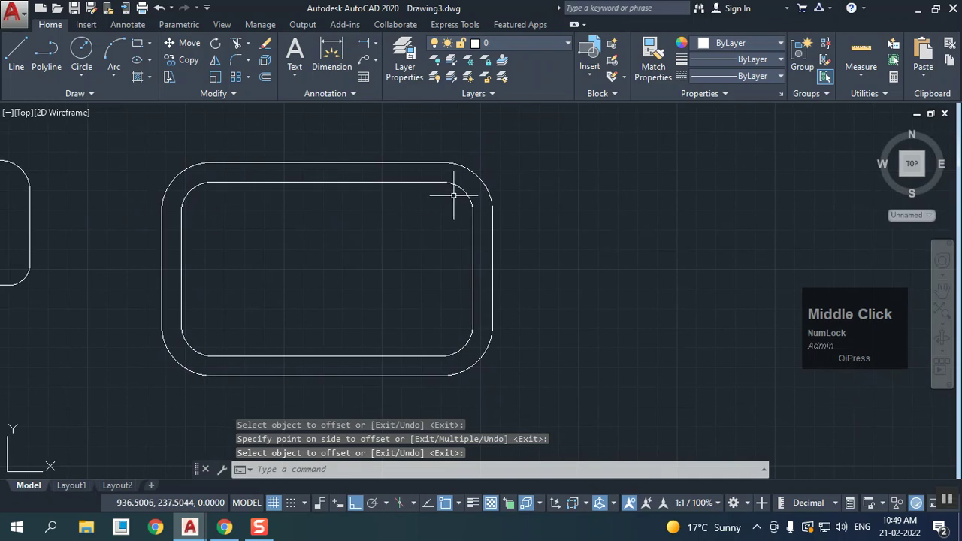
click(374, 44)
click(388, 186)
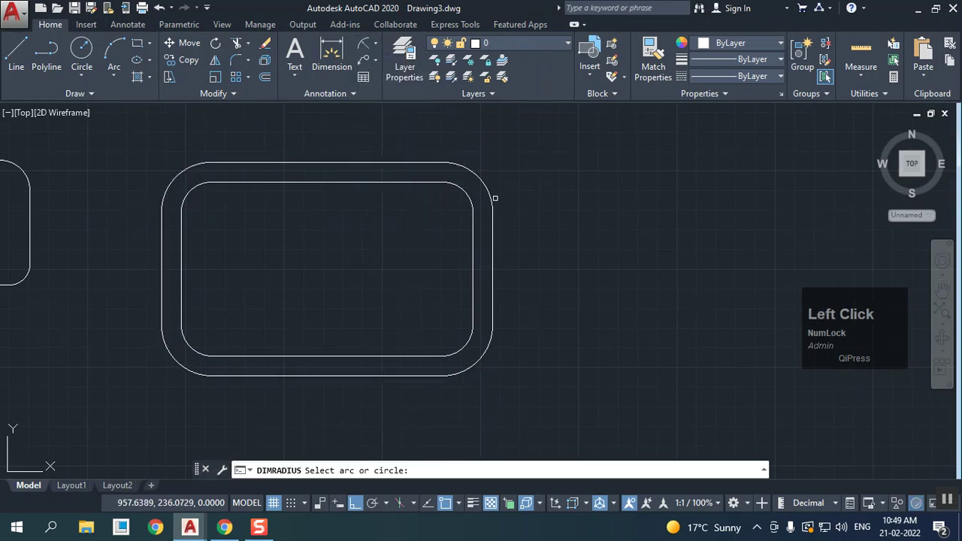
click(466, 194)
scroll(445, 203, up, 5)
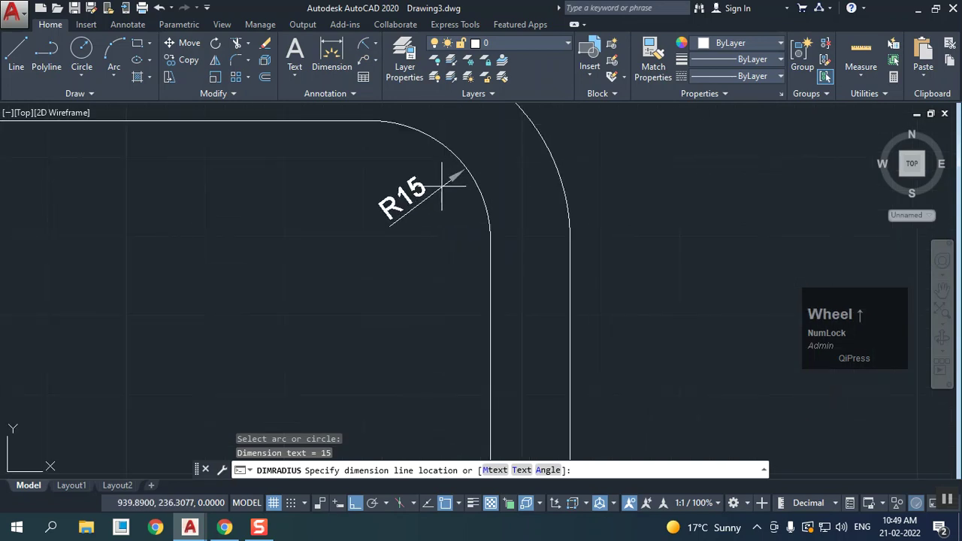
click(449, 179)
- Add a radius dimension to the outer rounded rectangle's upper-right corner arc, placing its text outside the outline
click(363, 44)
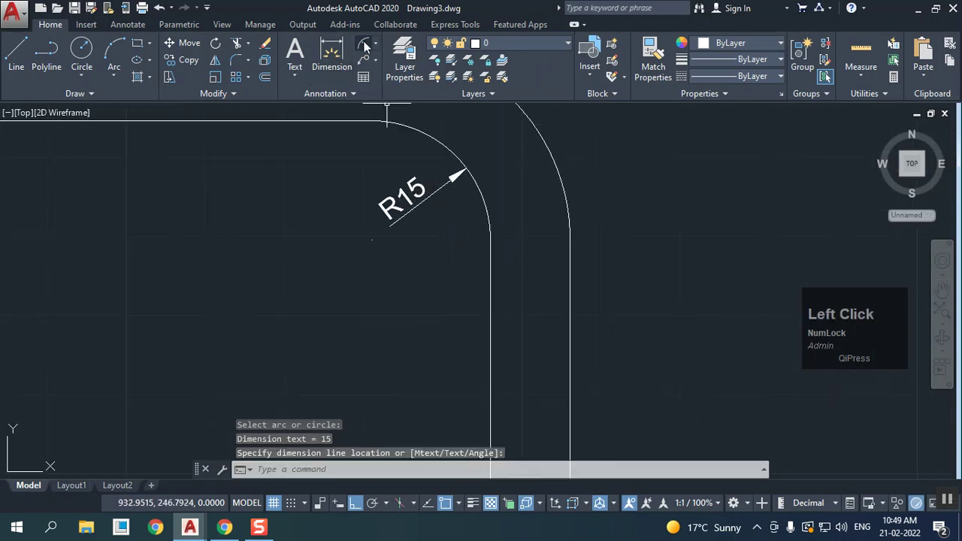
click(547, 154)
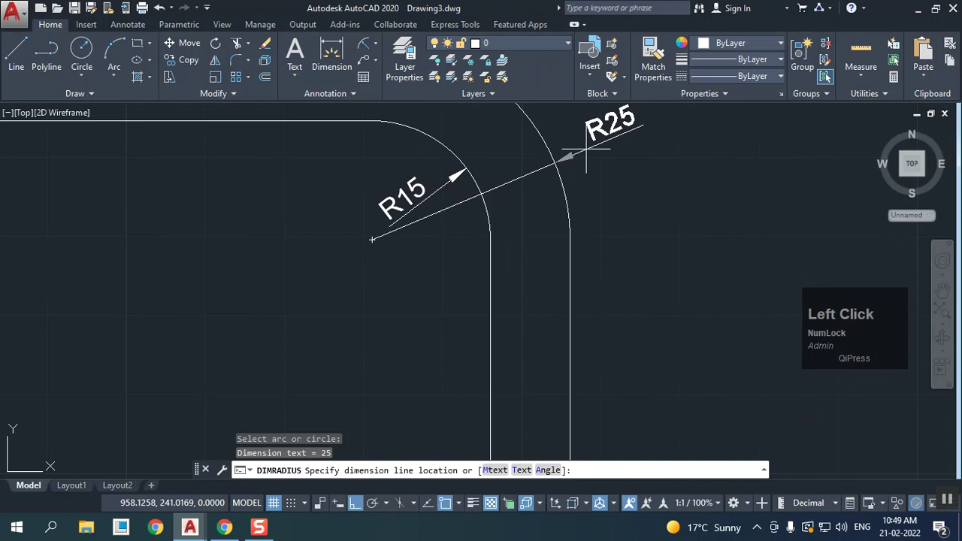
click(586, 154)
- Draw an L shape to the right of the dimensioned rectangles: a vertical line down, joined to a horizontal line running right
middle_drag(568, 272, 576, 309)
scroll(576, 309, down, 6)
scroll(461, 283, up, 2)
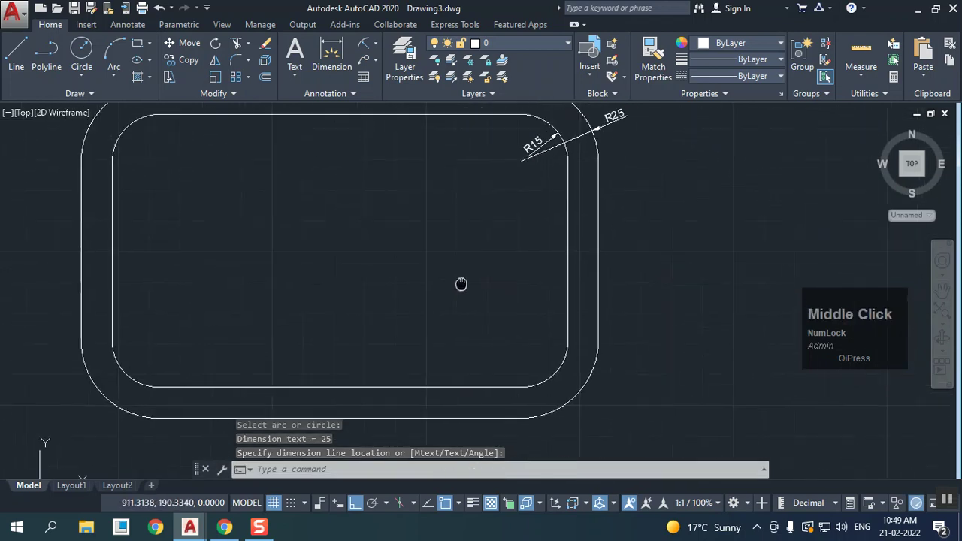
middle_drag(436, 327, 331, 372)
scroll(386, 275, down, 2)
middle_drag(386, 275, 221, 264)
click(16, 51)
click(425, 156)
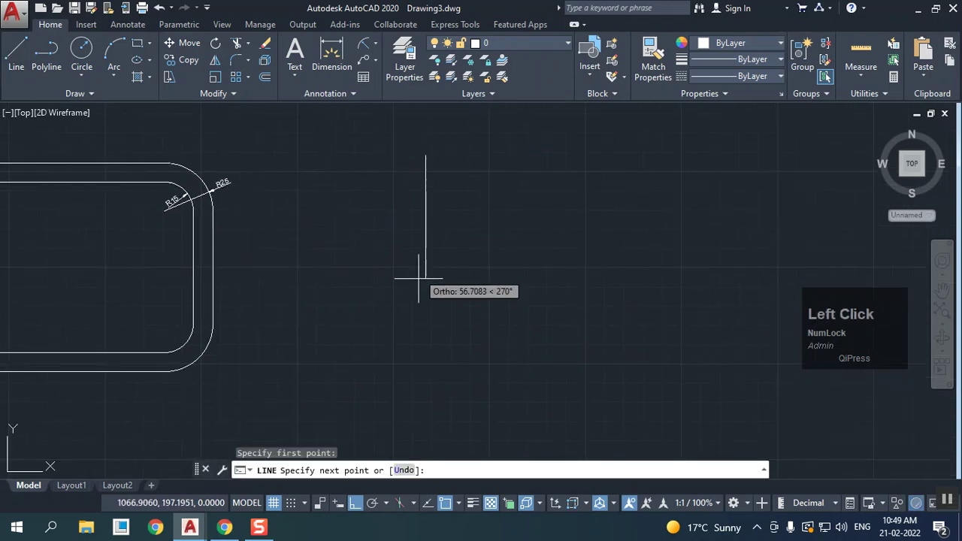
click(422, 342)
click(603, 347)
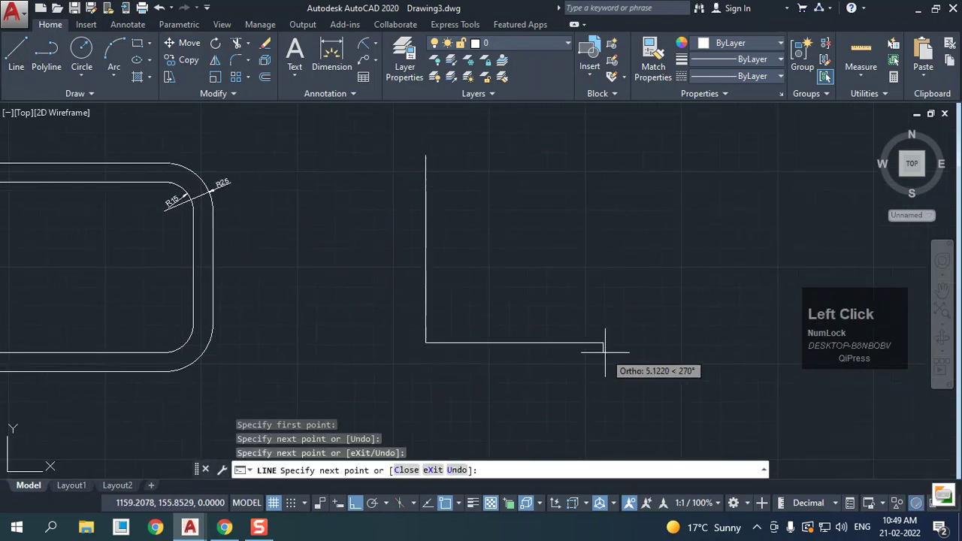
- Draw a separate horizontal line near the top of the L shape, leaving a gap to its vertical line
click(10, 54)
click(625, 191)
click(468, 192)
right_click(468, 193)
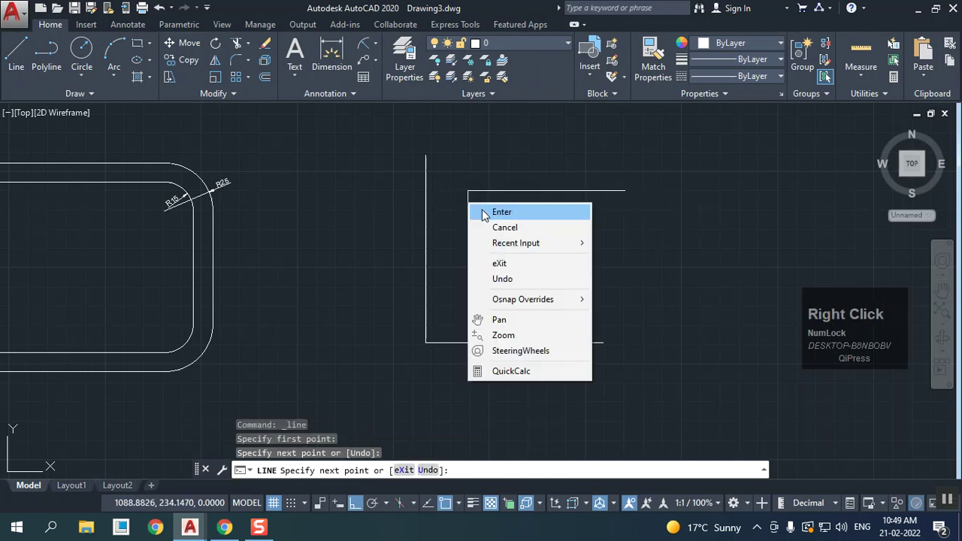
click(501, 212)
- Fillet the separate upper horizontal line to the vertical line in Trim mode, keeping the radius of 15
click(237, 60)
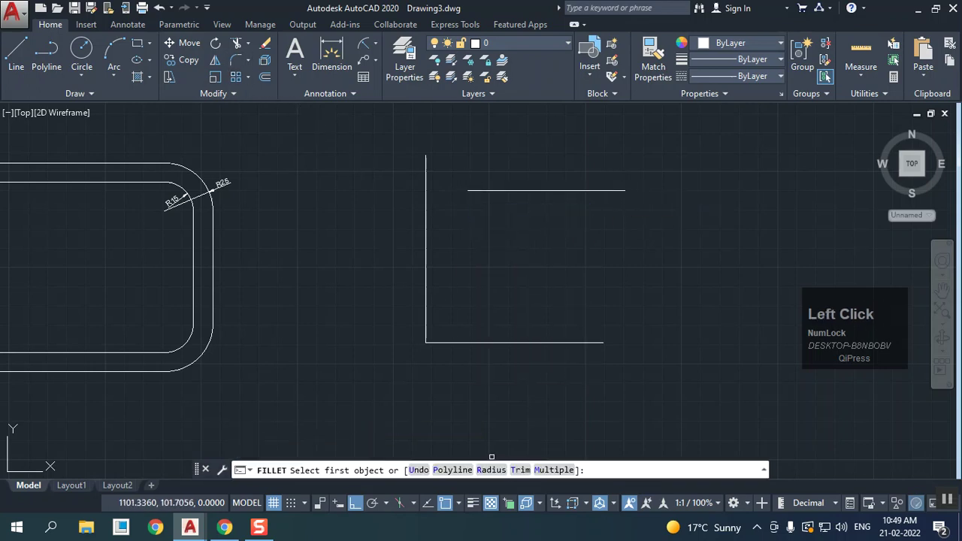
click(520, 470)
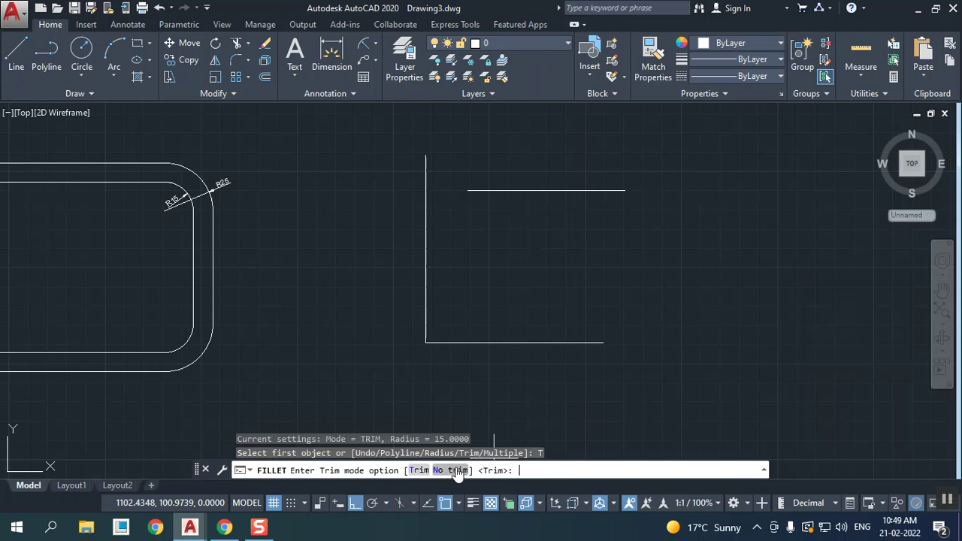
click(419, 470)
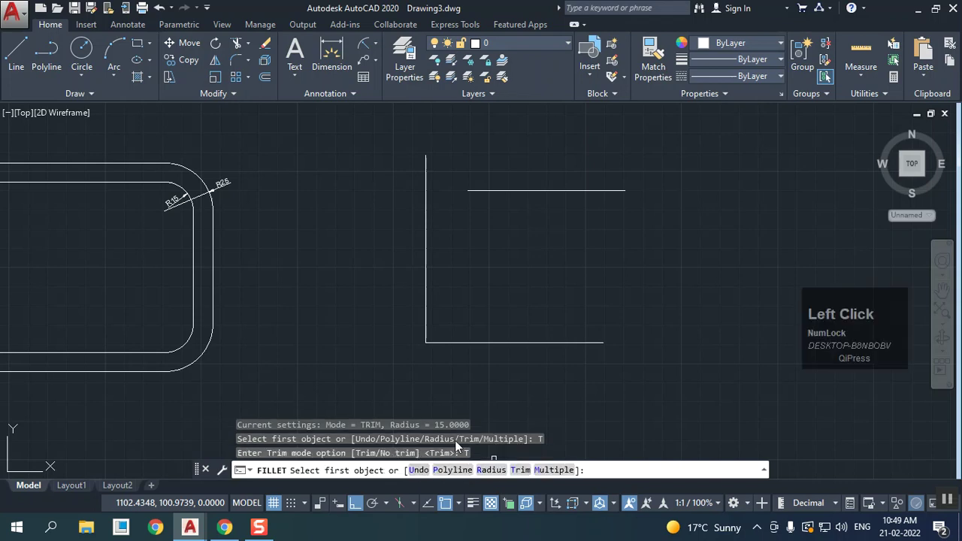
click(499, 190)
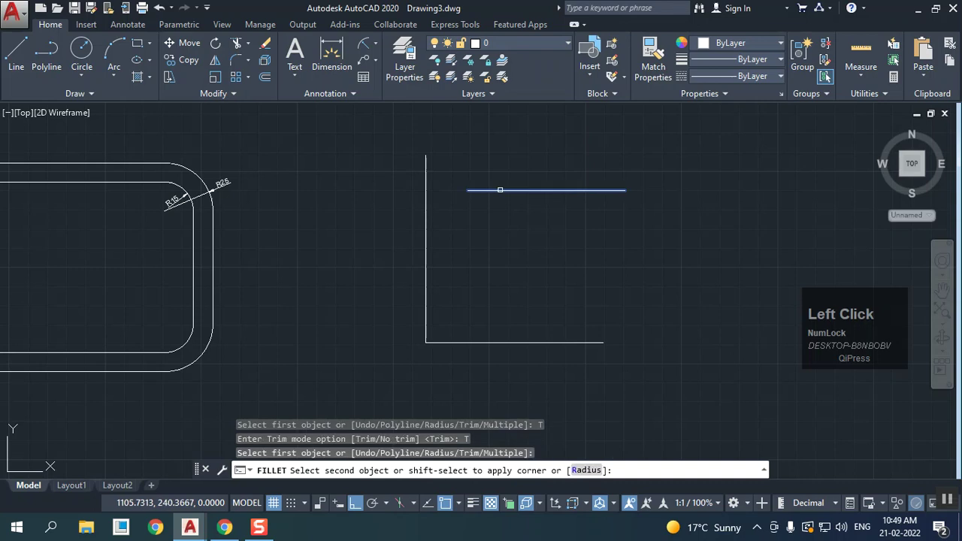
click(427, 231)
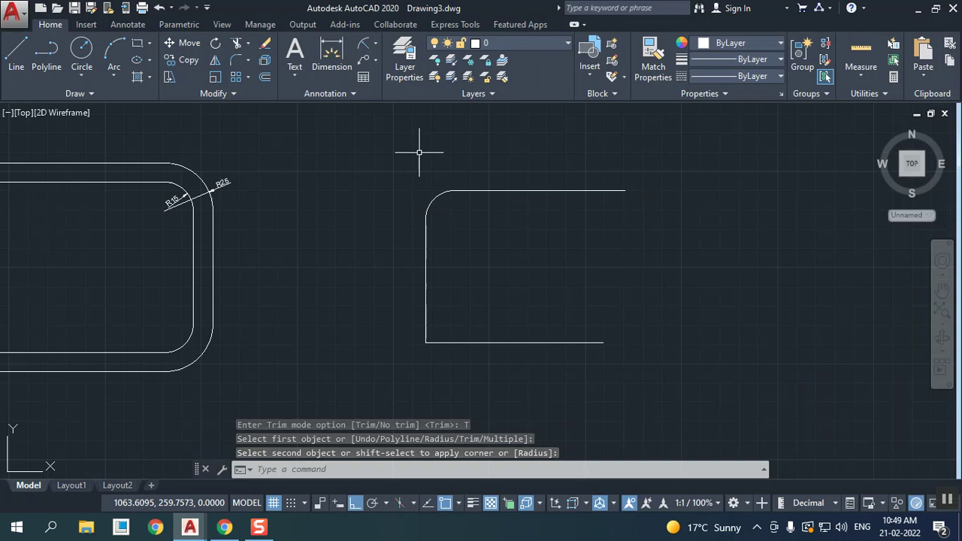
- Draw a vertical line crossing both horizontal lines near their free right-hand ends
click(15, 54)
click(562, 153)
click(562, 402)
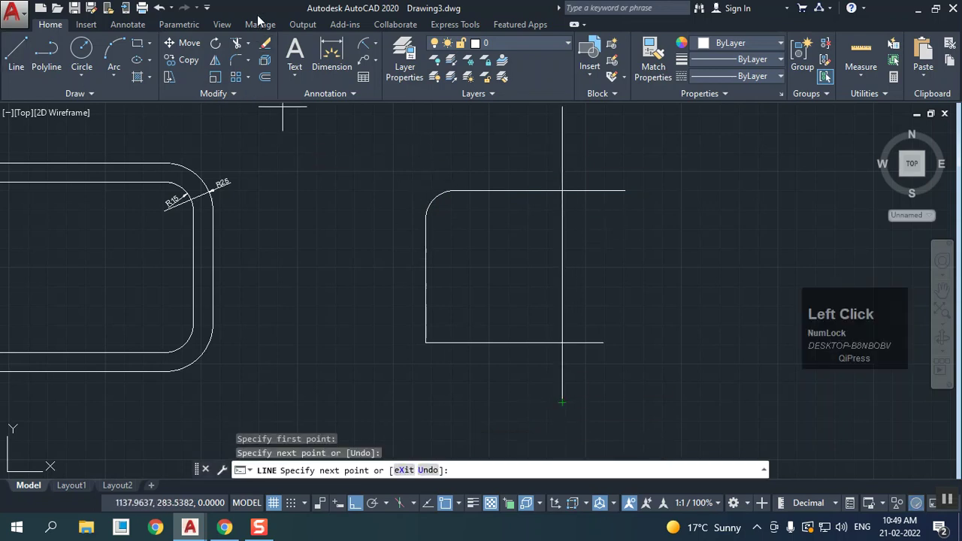
- Fillet the upper horizontal line and the crossing vertical line in No trim mode, keeping the radius of 15
click(235, 59)
click(518, 471)
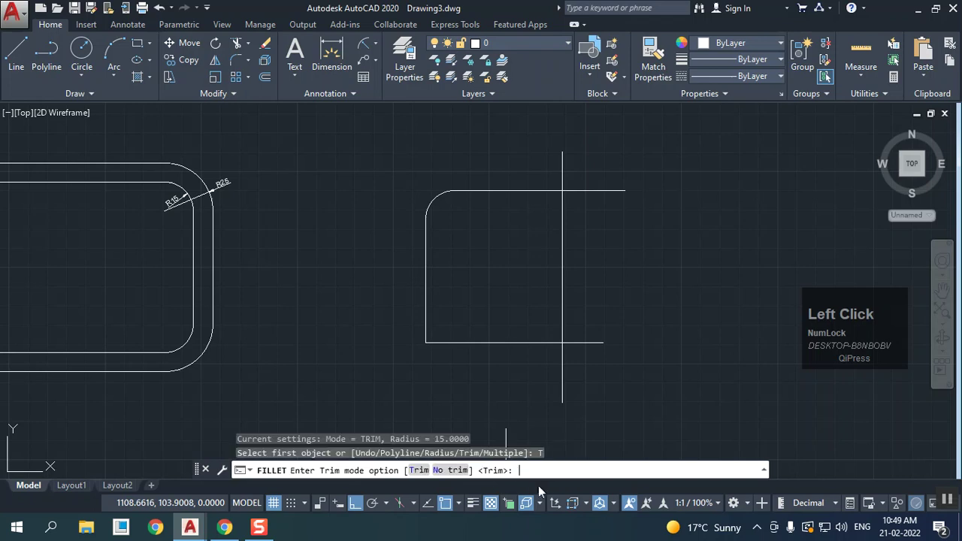
click(460, 471)
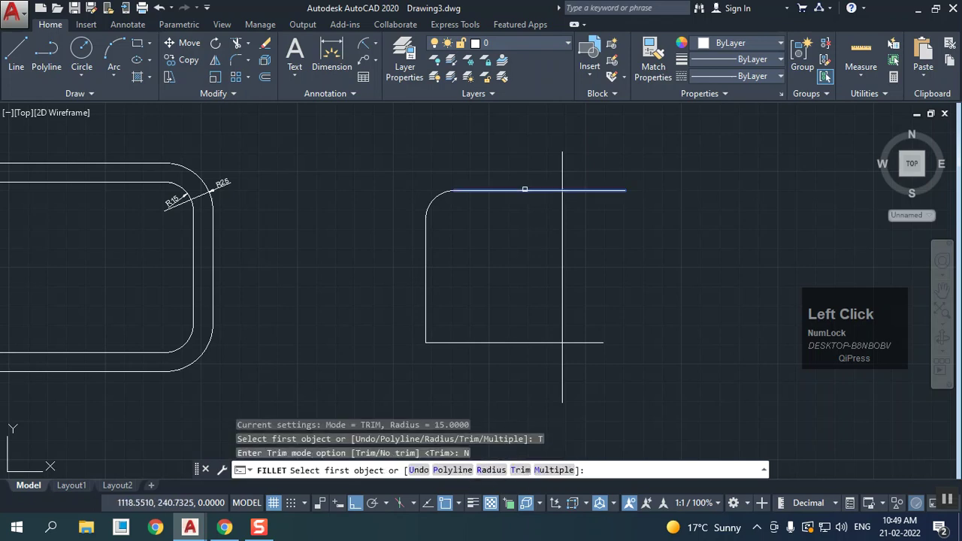
click(525, 189)
click(562, 218)
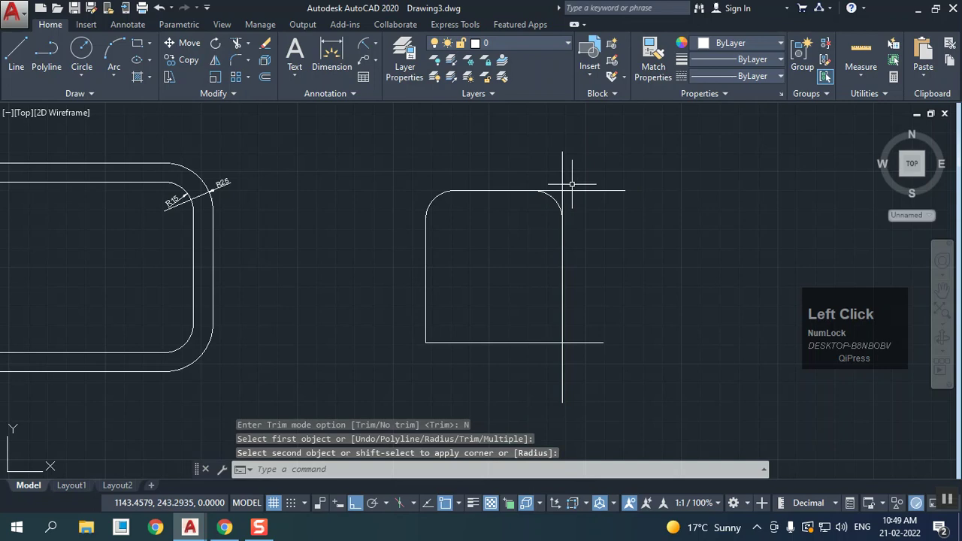
- Fillet the lower horizontal line and the crossing vertical line, keeping No trim mode
click(237, 60)
click(538, 343)
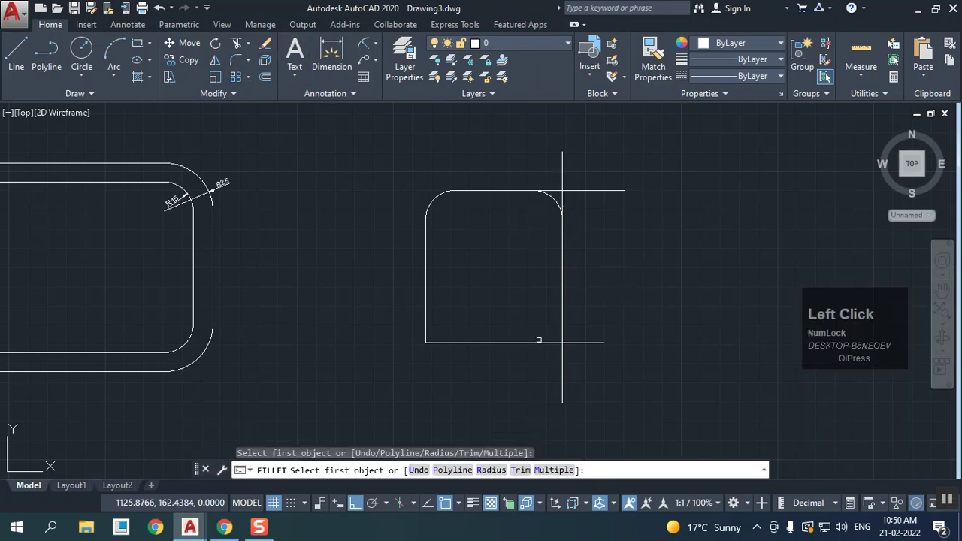
click(538, 342)
click(565, 306)
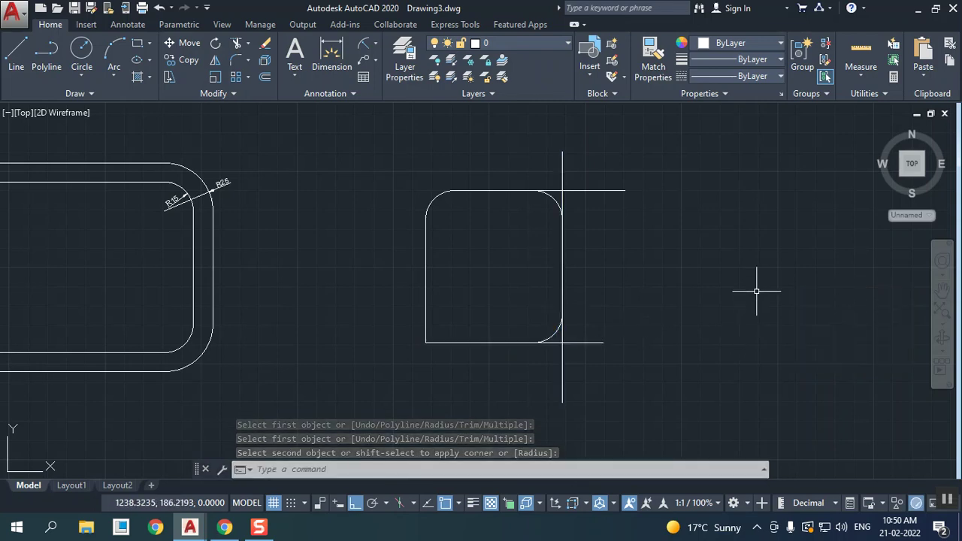
- Draw a rectangle in the empty area to the right of the filleted lines
middle_drag(816, 369, 343, 369)
click(138, 43)
click(354, 250)
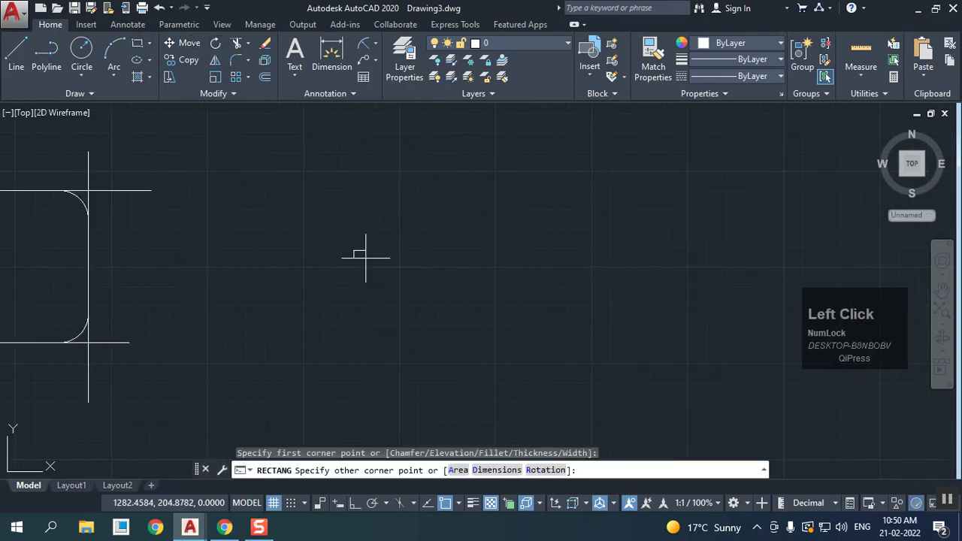
click(551, 385)
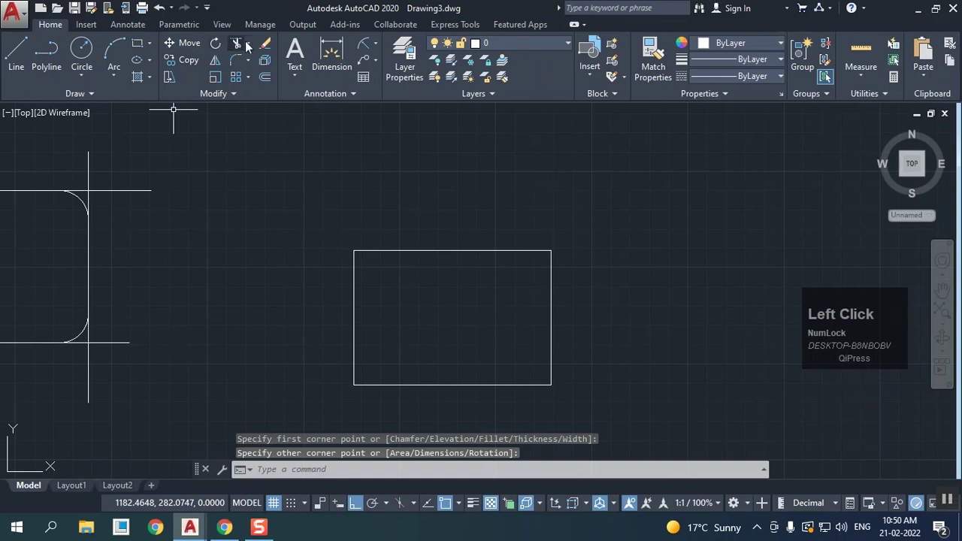
- Add a horizontal linear dimension from the rectangle's upper-left corner to the right end of the upper horizontal line
click(377, 42)
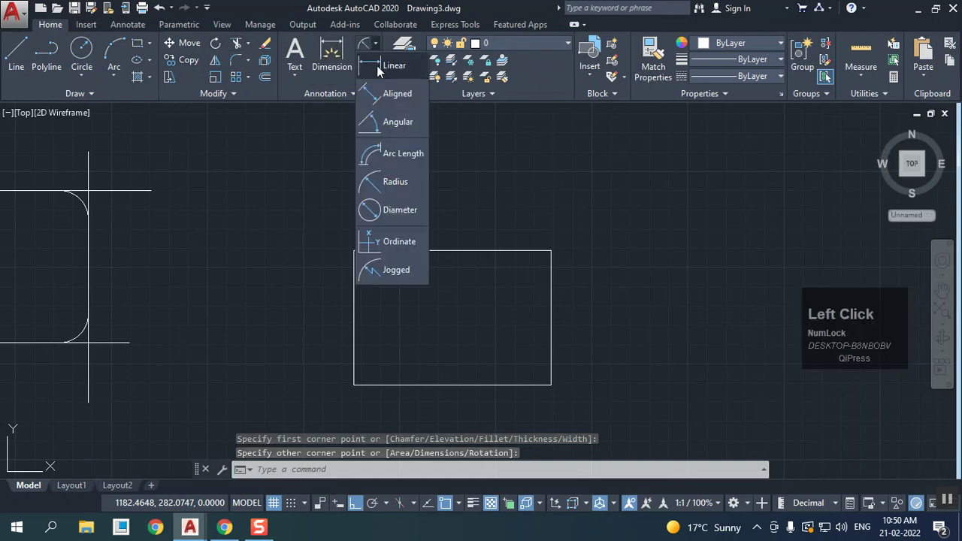
click(392, 64)
click(354, 251)
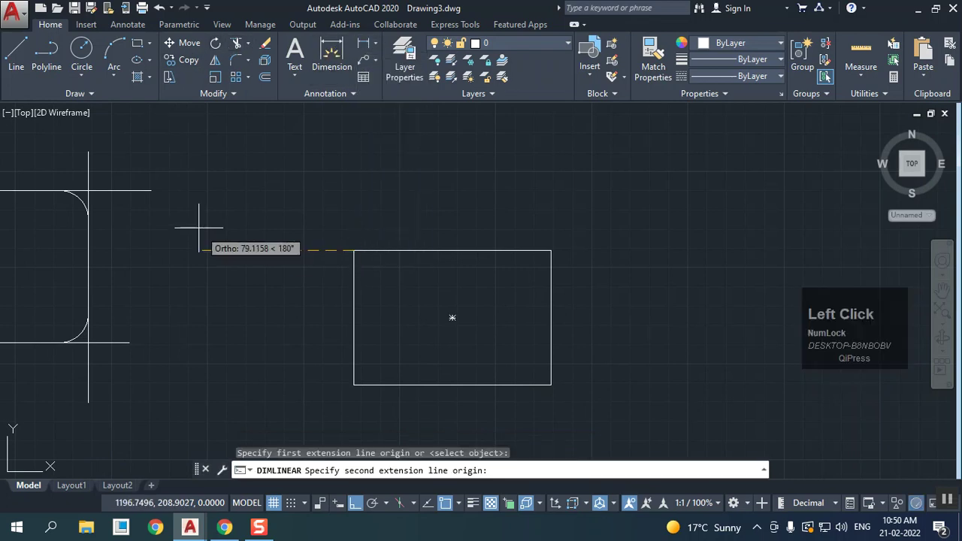
click(151, 191)
click(194, 159)
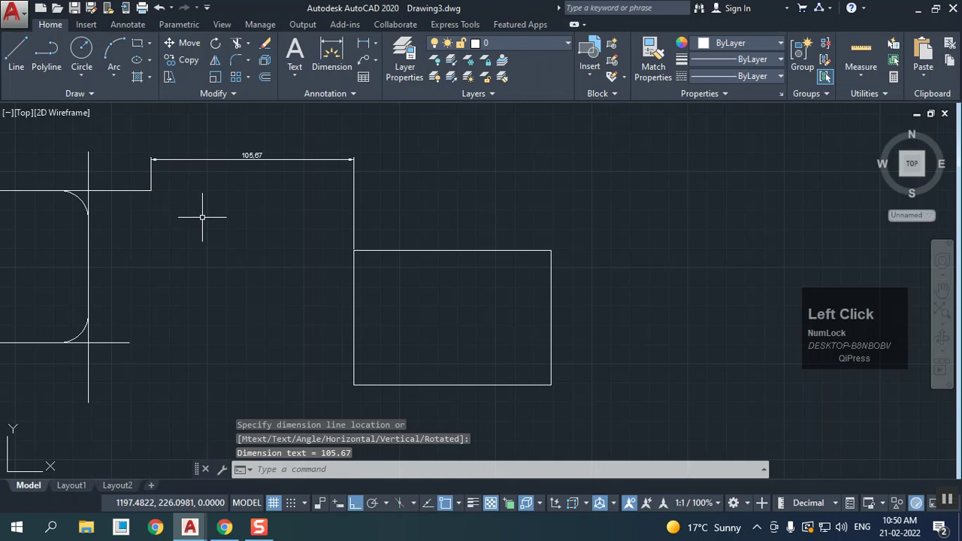
- Fillet the new rectangle's upper-left corner in No trim mode, keeping the radius of 15
click(234, 60)
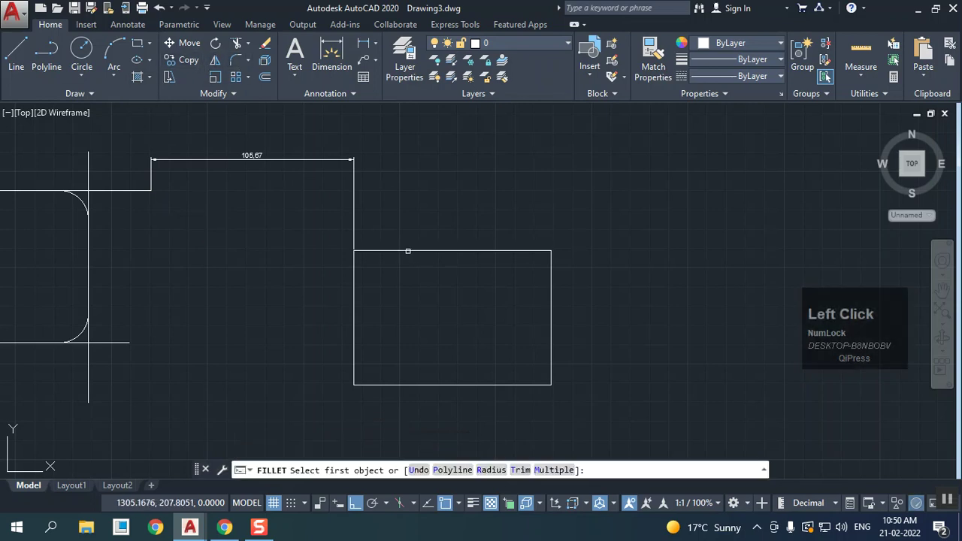
click(403, 252)
click(354, 293)
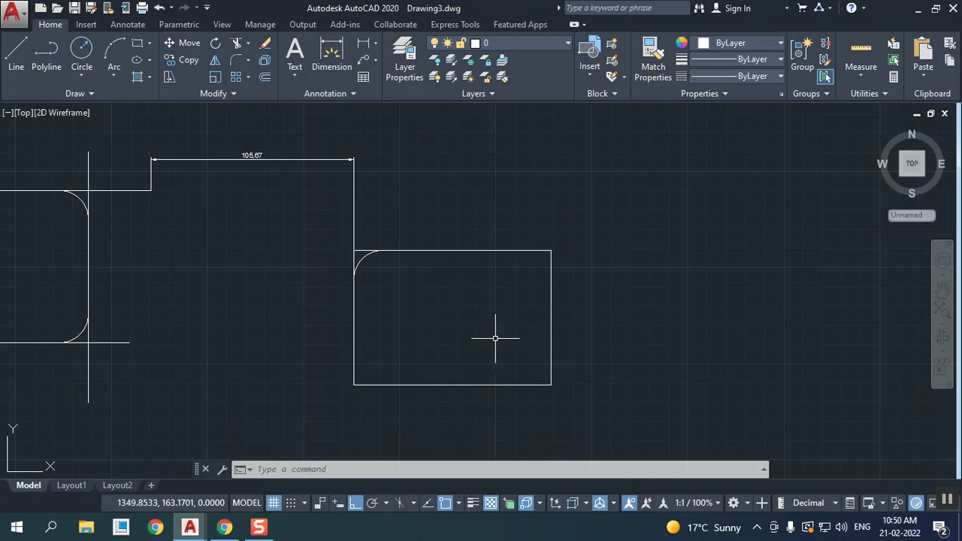
middle_drag(487, 342, 477, 334)
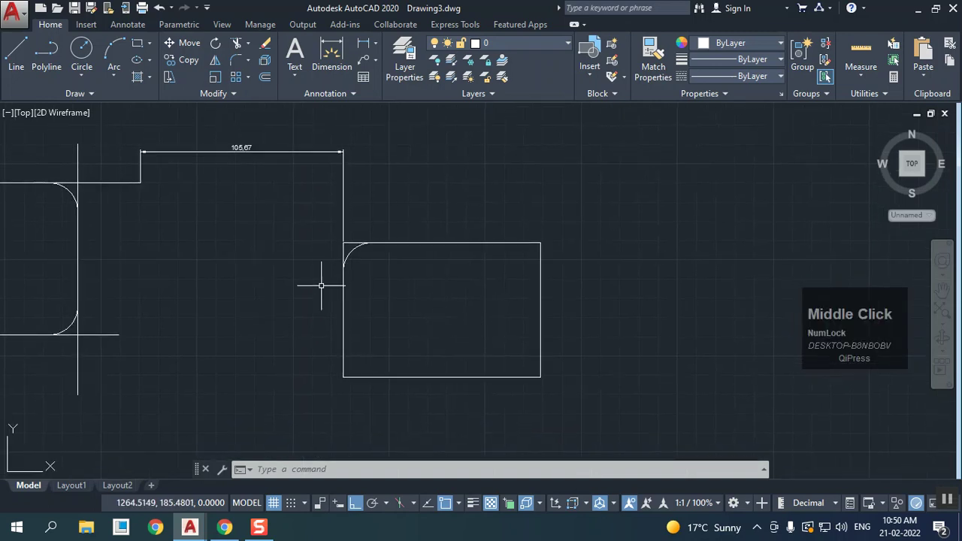
- Fillet the rectangle's upper-right corner in Trim mode, keeping the radius of 15
click(237, 60)
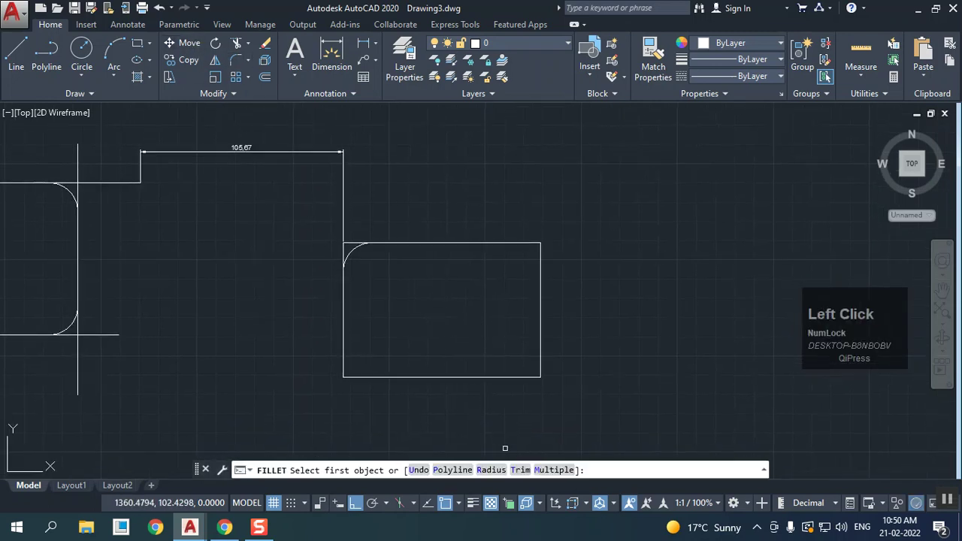
click(519, 469)
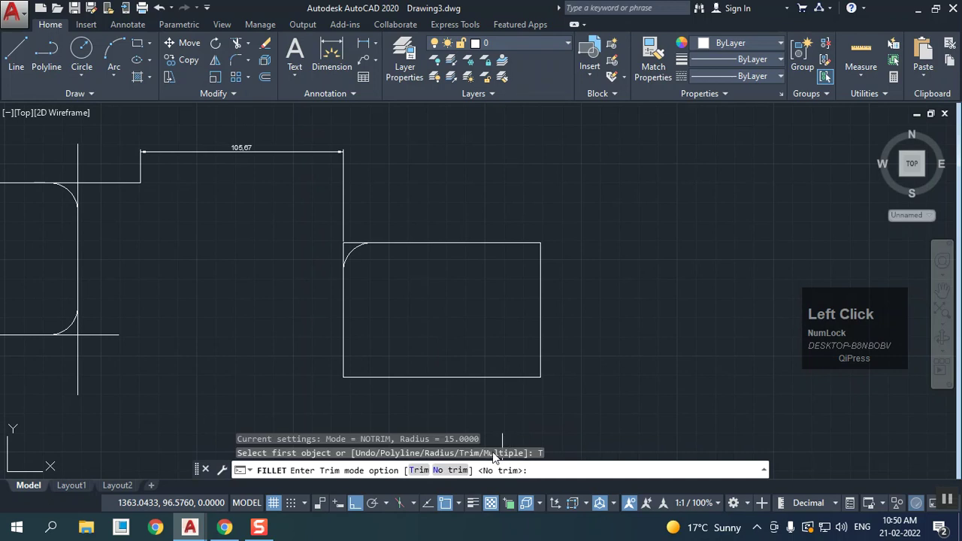
click(418, 470)
click(519, 243)
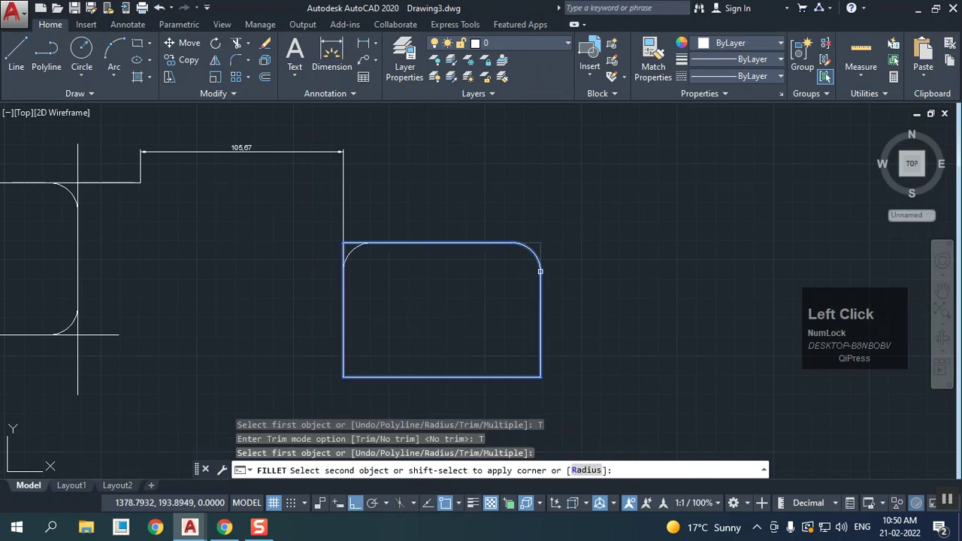
click(540, 271)
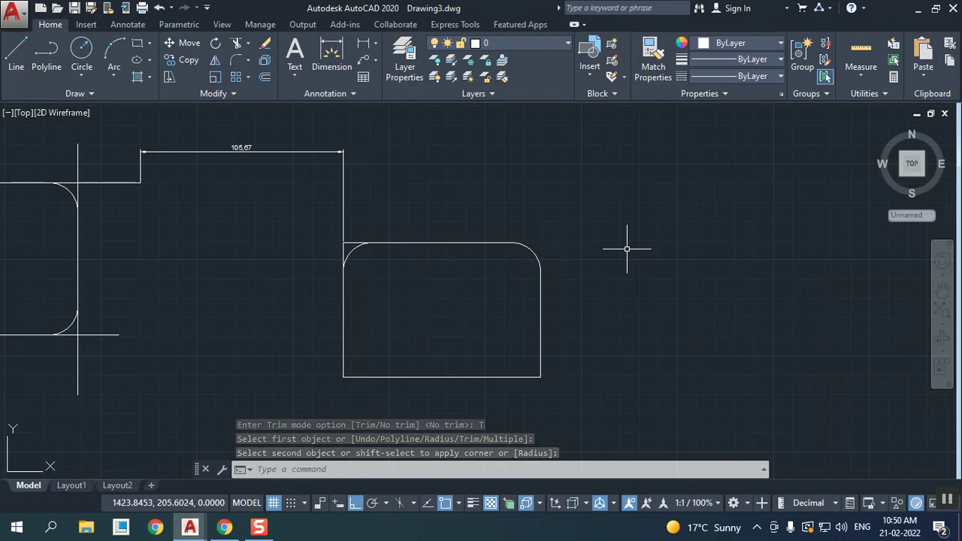
- Draw a diagonal line with Ortho off across the slanted parallel lines, from above their upper end down past the lowest line
scroll(273, 223, down, 4)
mouse_move(115, 257)
middle_down()
mouse_move(161, 234)
mouse_move(745, 397)
middle_up()
mouse_move(435, 327)
middle_down()
mouse_move(448, 294)
mouse_move(582, 113)
middle_up()
scroll(408, 164, up, 2)
middle_drag(406, 164, 371, 194)
click(4, 63)
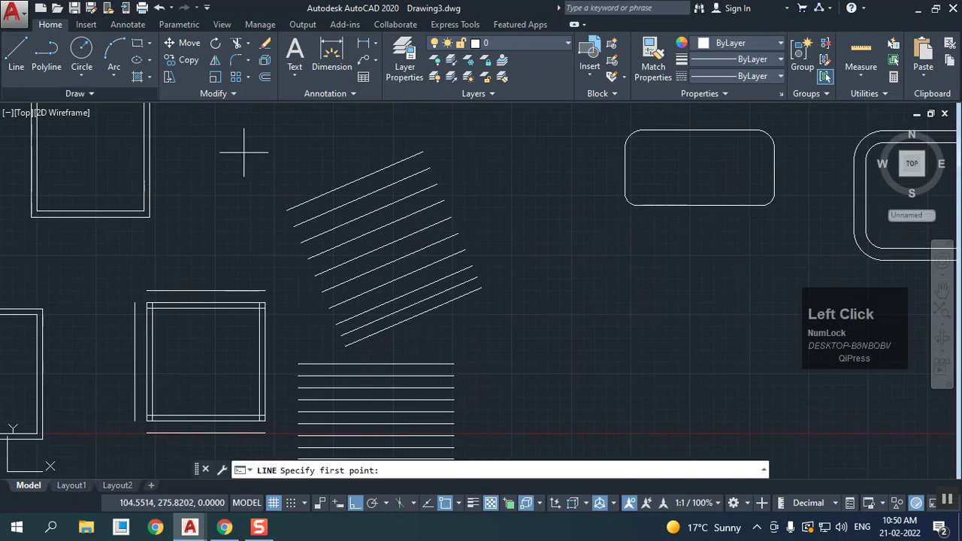
click(298, 142)
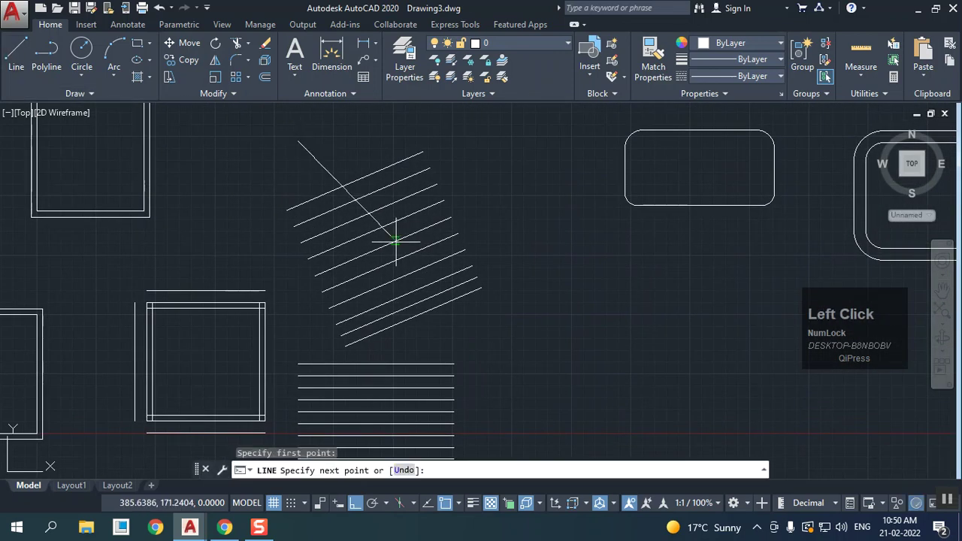
click(355, 503)
click(487, 331)
right_click(501, 320)
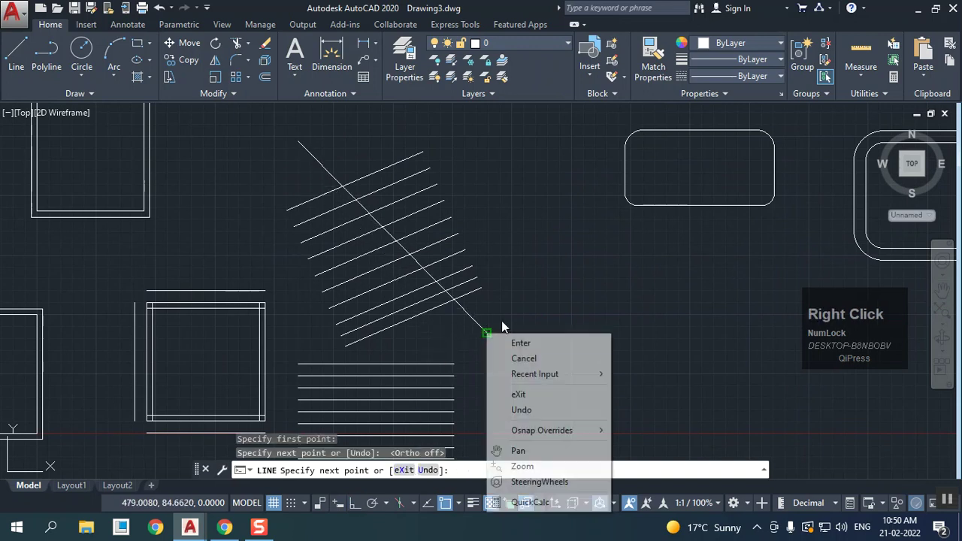
click(542, 342)
- Trim the portions of the slanted parallel lines to the right of the diagonal line, using all objects as cutting edges
click(235, 44)
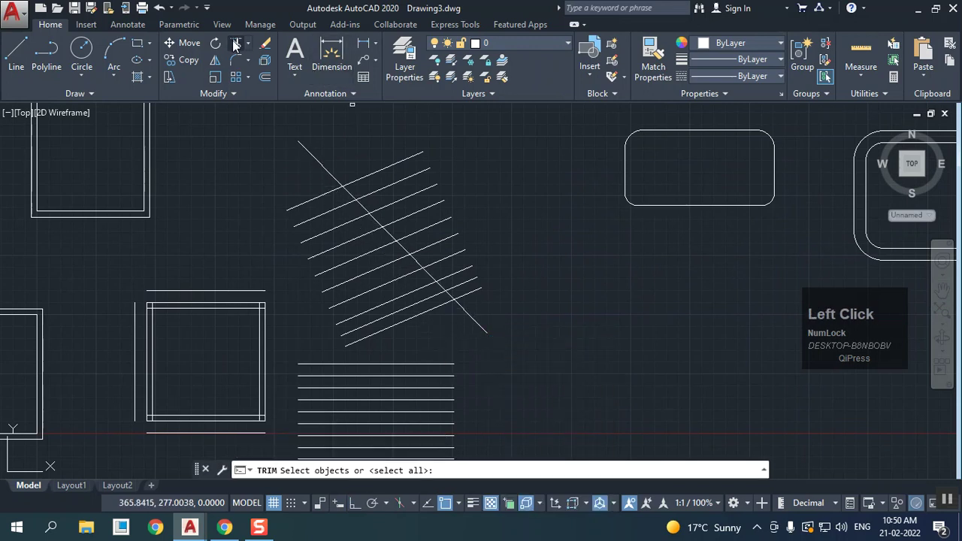
right_click(443, 174)
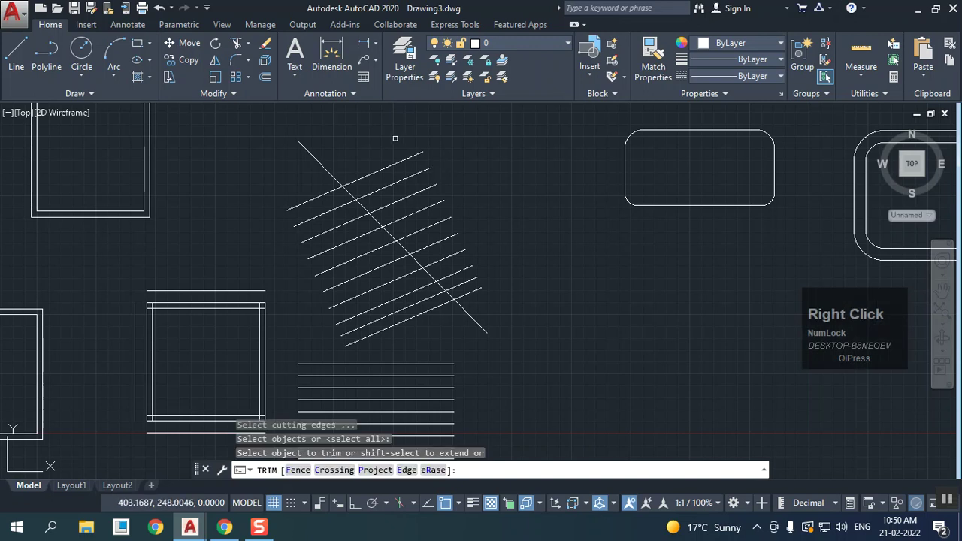
click(393, 163)
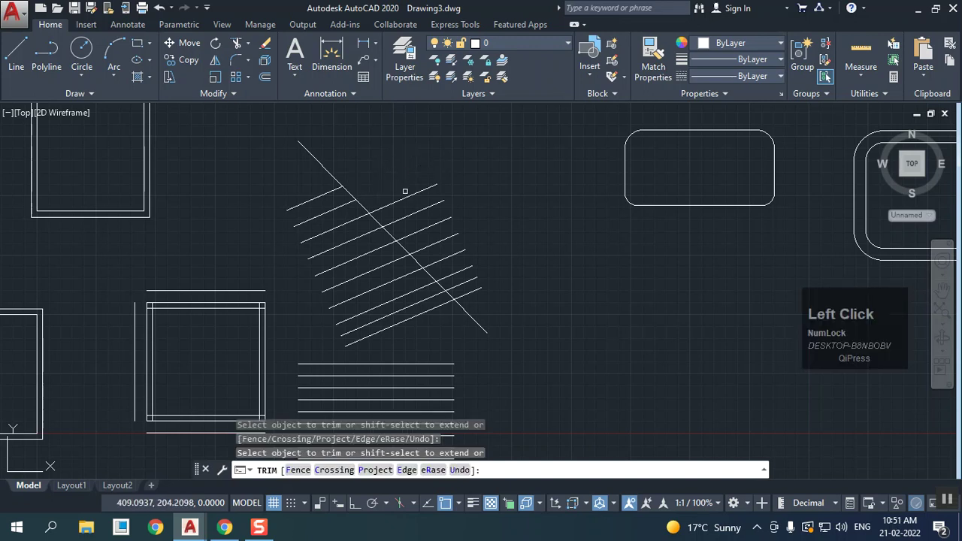
click(429, 226)
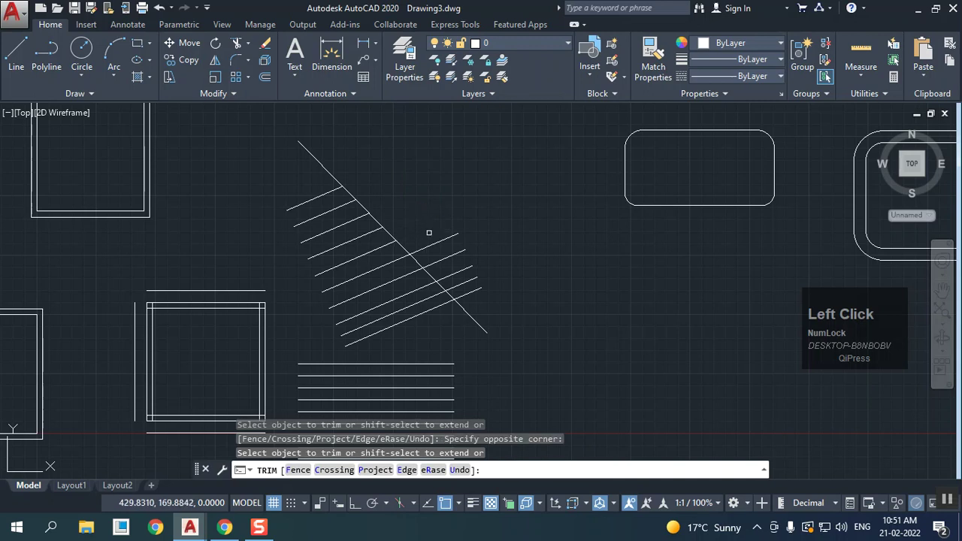
click(453, 246)
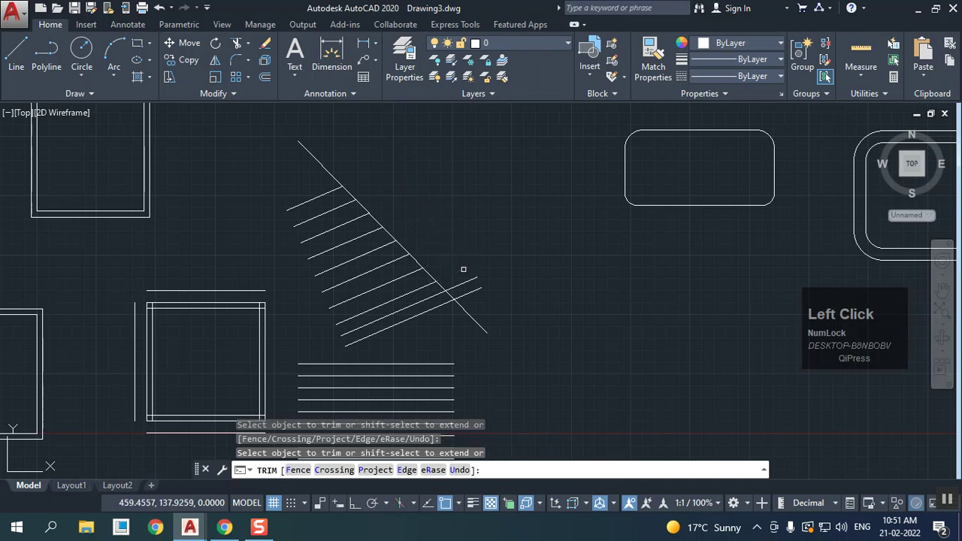
right_click(443, 213)
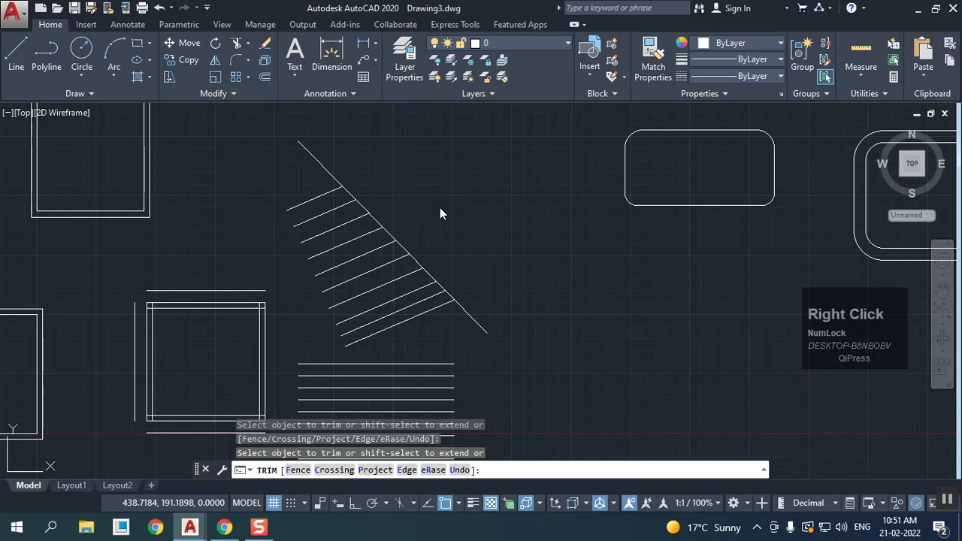
click(445, 210)
- Draw a second diagonal line across the left ends of the slanted parallel lines
click(17, 70)
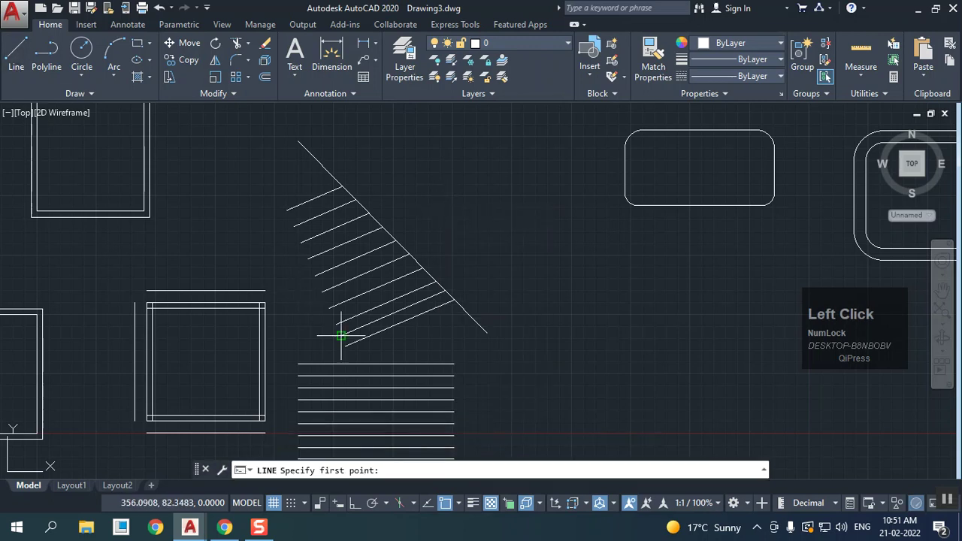
click(389, 345)
click(272, 174)
right_click(272, 174)
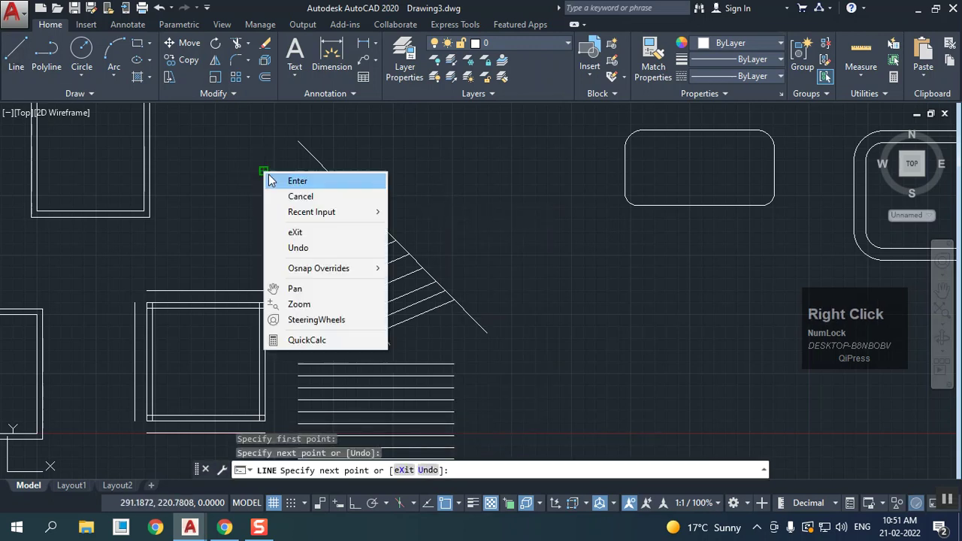
click(275, 180)
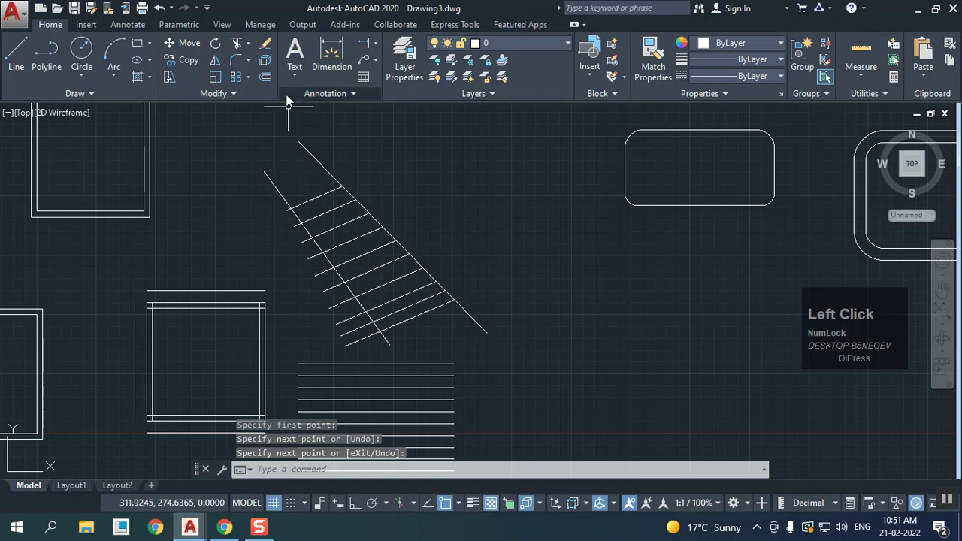
- Trim the left ends of the slanted lines that extend beyond the second diagonal line, using all objects as cutting edges
click(239, 42)
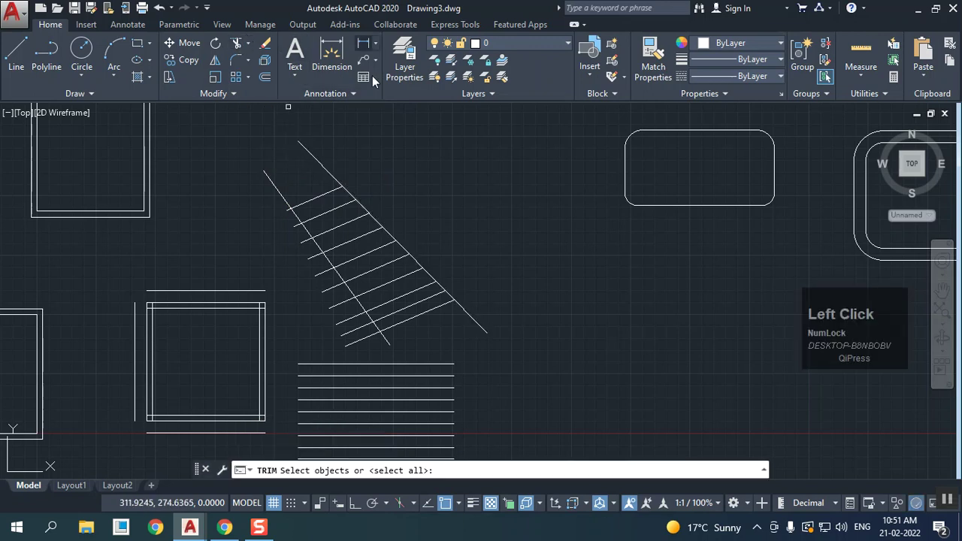
right_click(399, 203)
click(356, 346)
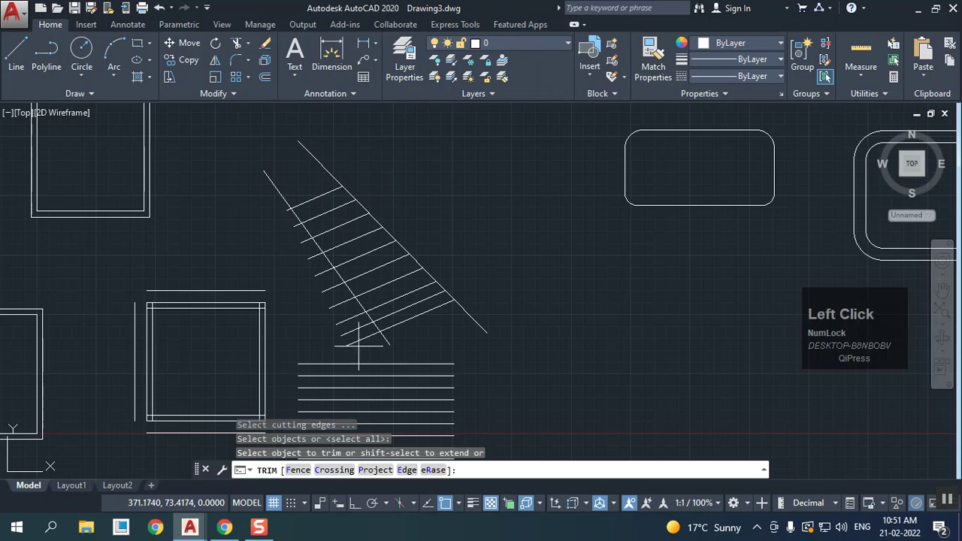
click(321, 299)
click(331, 294)
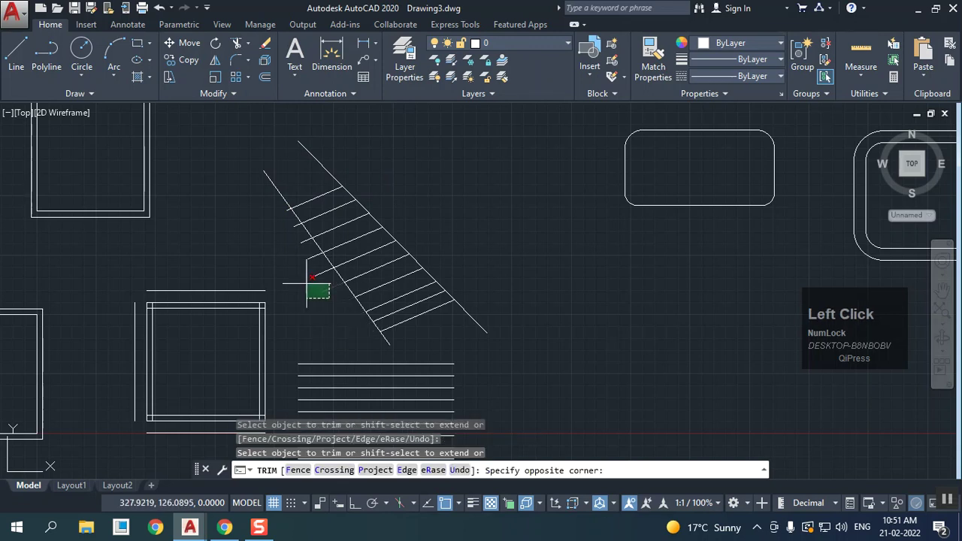
click(316, 263)
click(316, 265)
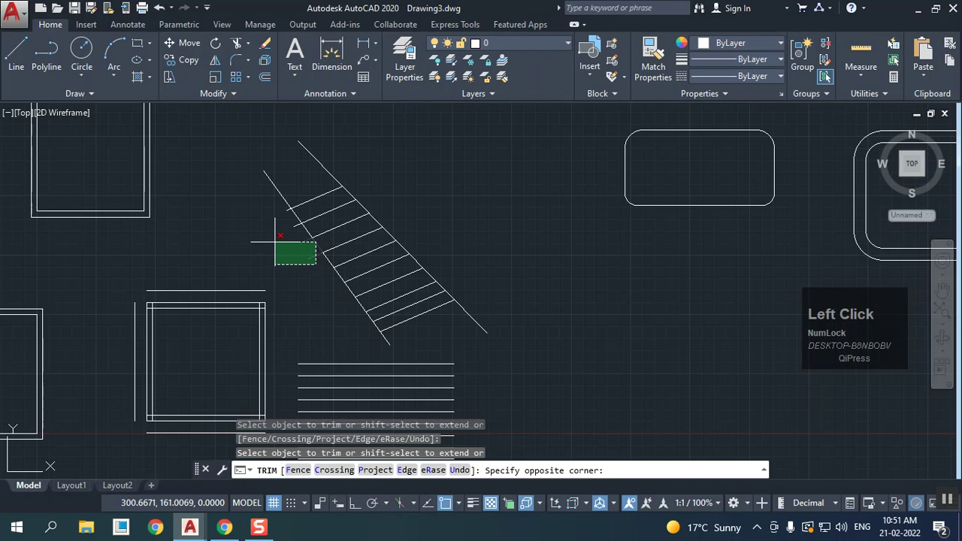
click(275, 242)
click(301, 225)
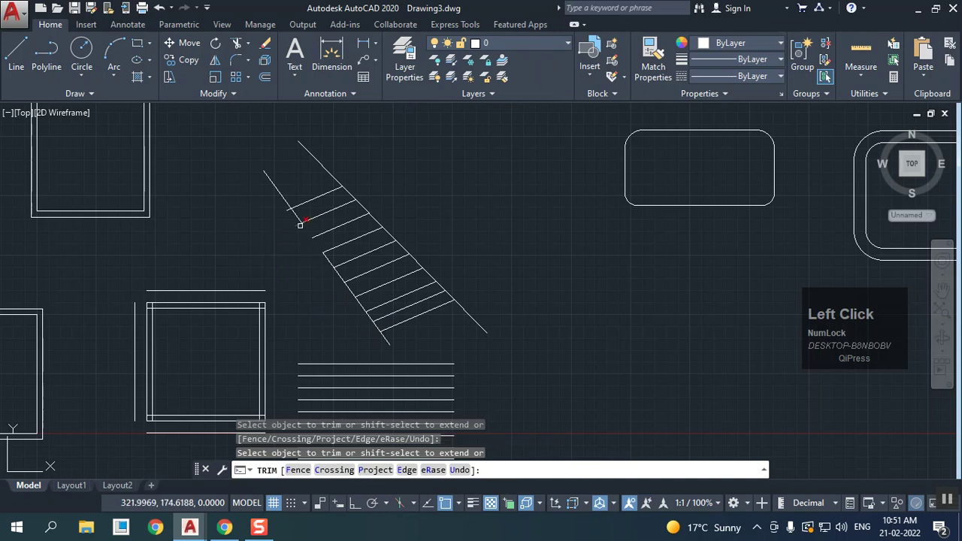
click(290, 211)
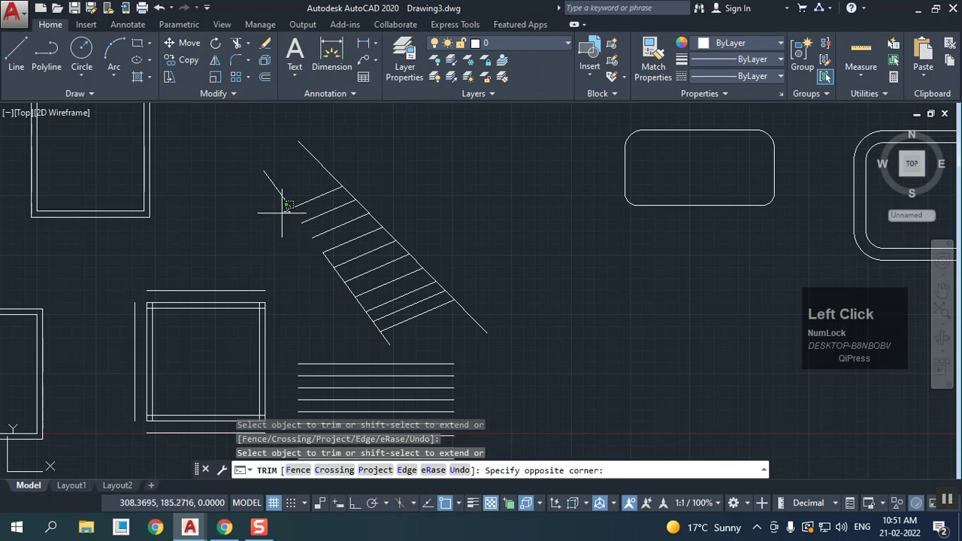
click(275, 210)
right_click(275, 211)
click(299, 218)
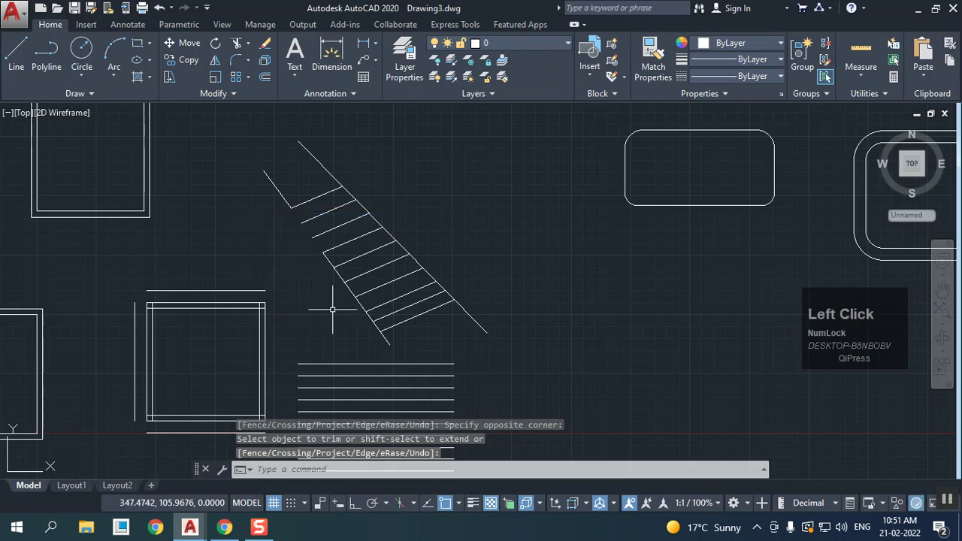
- Erase the whole group of trimmed slanted lines together with both diagonal lines
click(408, 339)
click(274, 180)
right_click(274, 184)
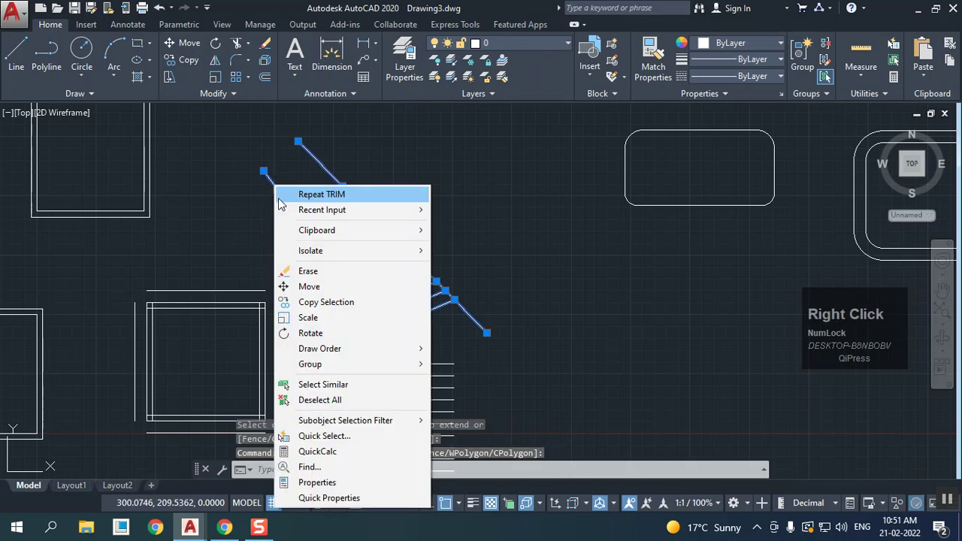
click(303, 273)
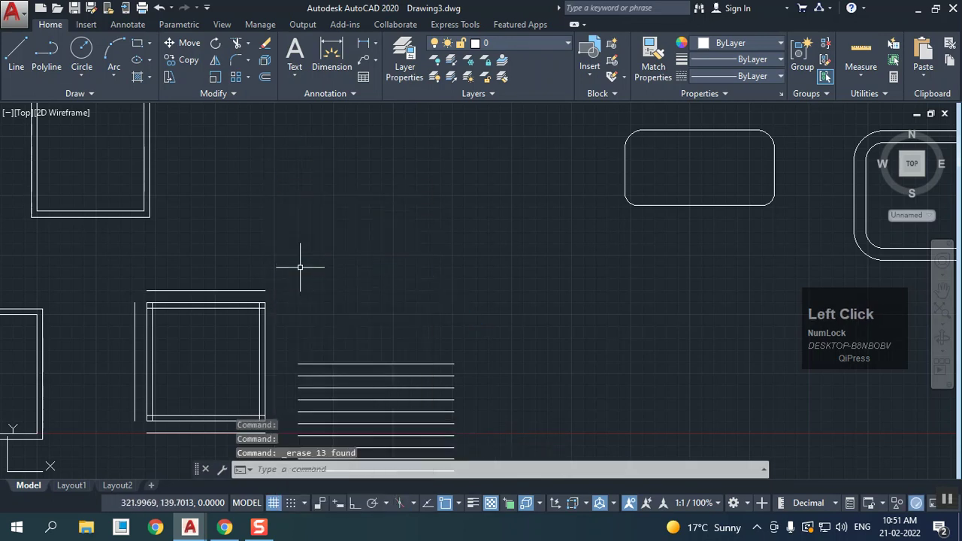
- Trim the overlapping inner line ends at the upper-left, upper-right and lower-right corners of the double-lined square
middle_drag(300, 267, 90, 286)
scroll(350, 143, up, 5)
middle_drag(350, 144, 344, 128)
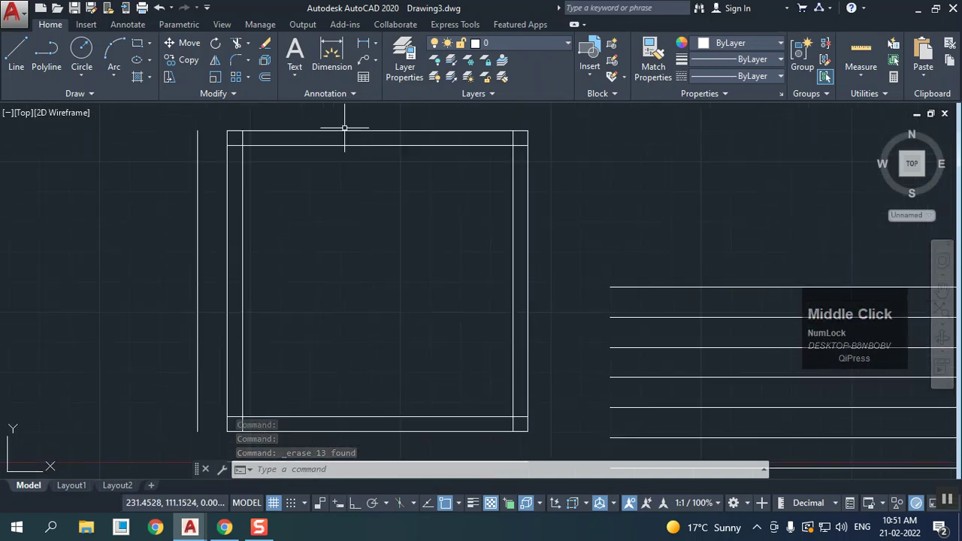
click(237, 42)
right_click(129, 184)
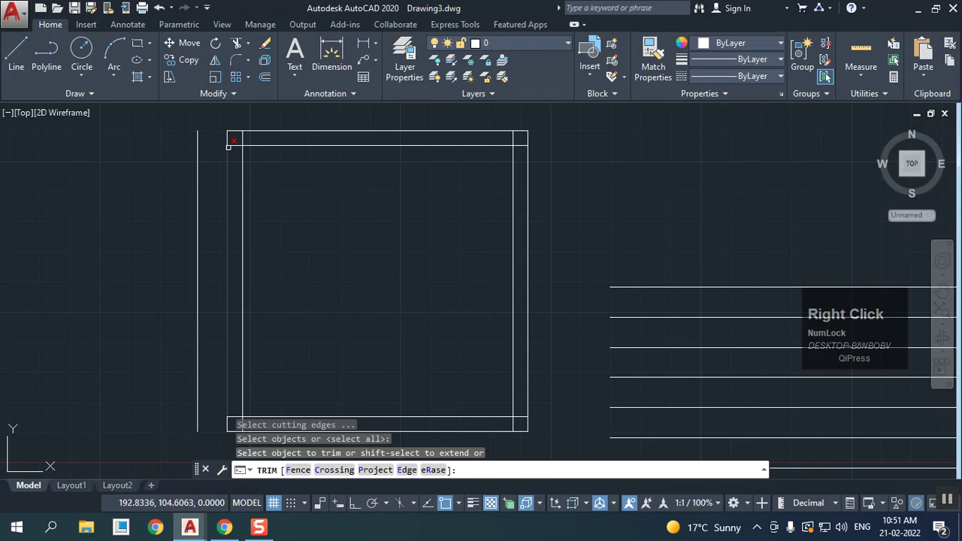
click(232, 145)
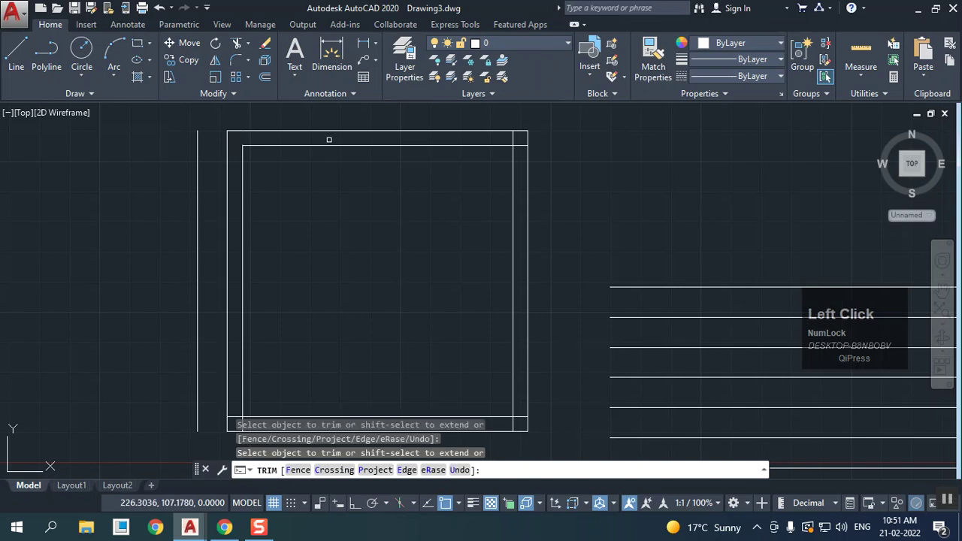
middle_drag(537, 339, 560, 250)
click(538, 290)
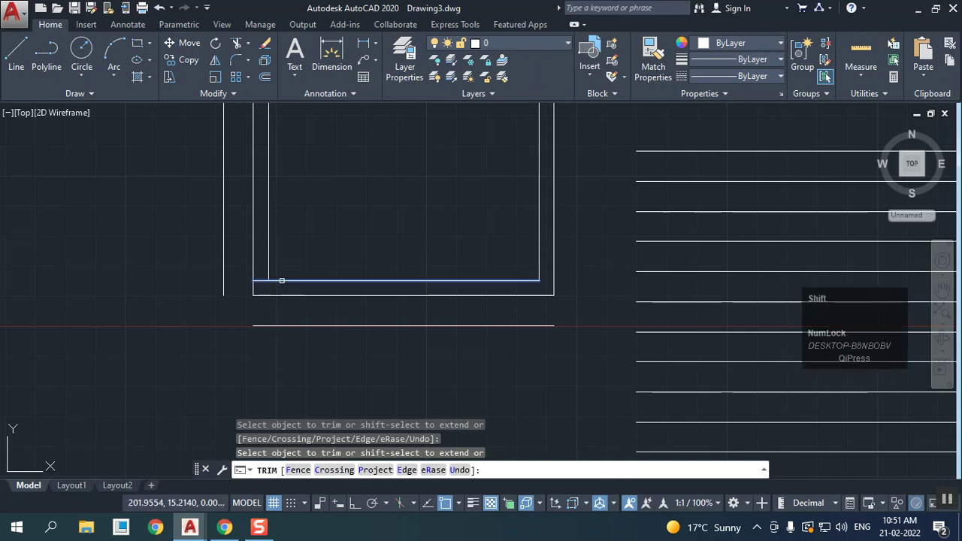
- Extend the inner bottom and inner left lines to the separate lines outside the square, and trim both extensions back
shift+click(270, 280)
shift+click(270, 280)
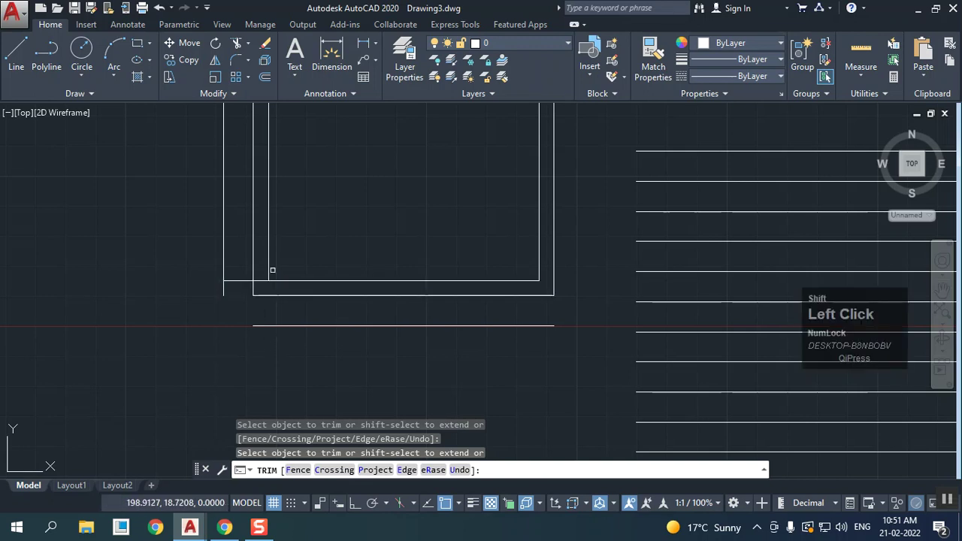
shift+click(268, 265)
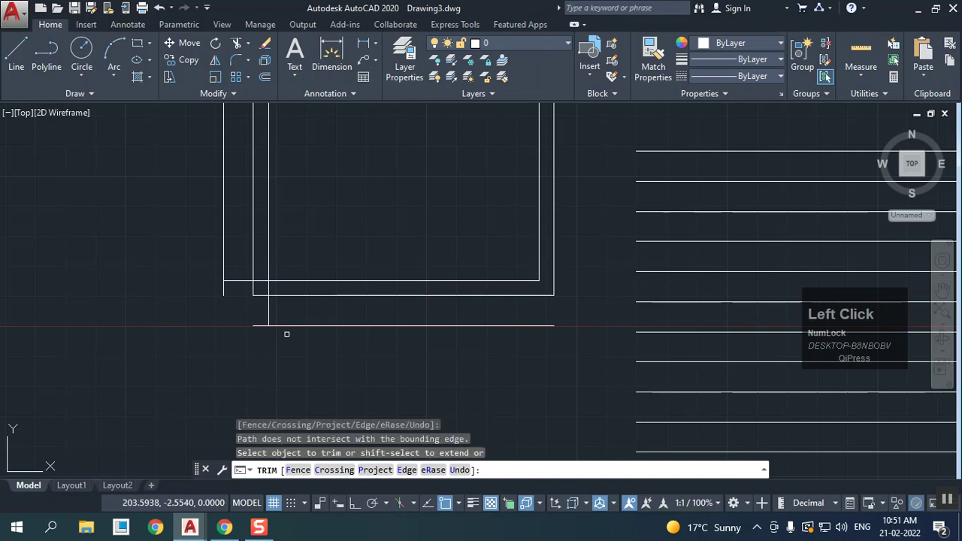
click(271, 305)
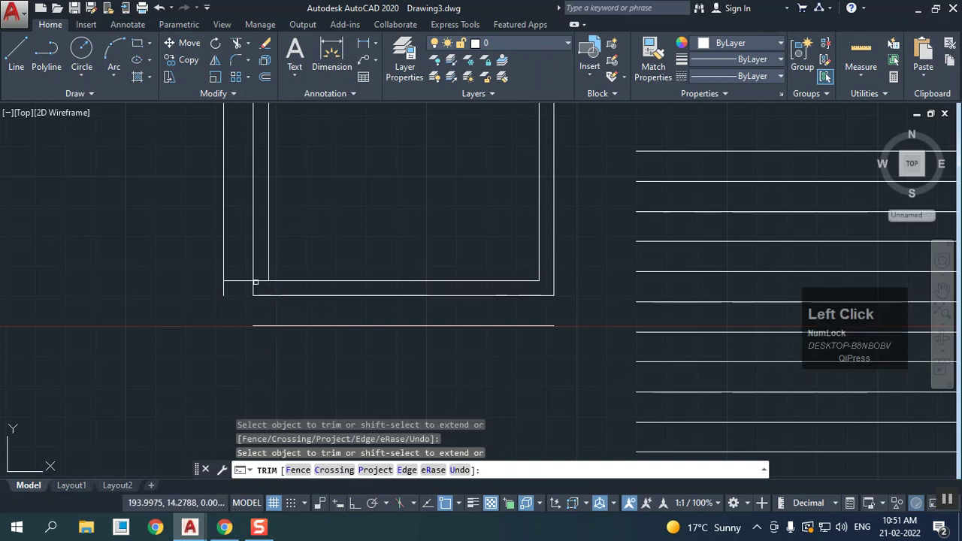
click(257, 280)
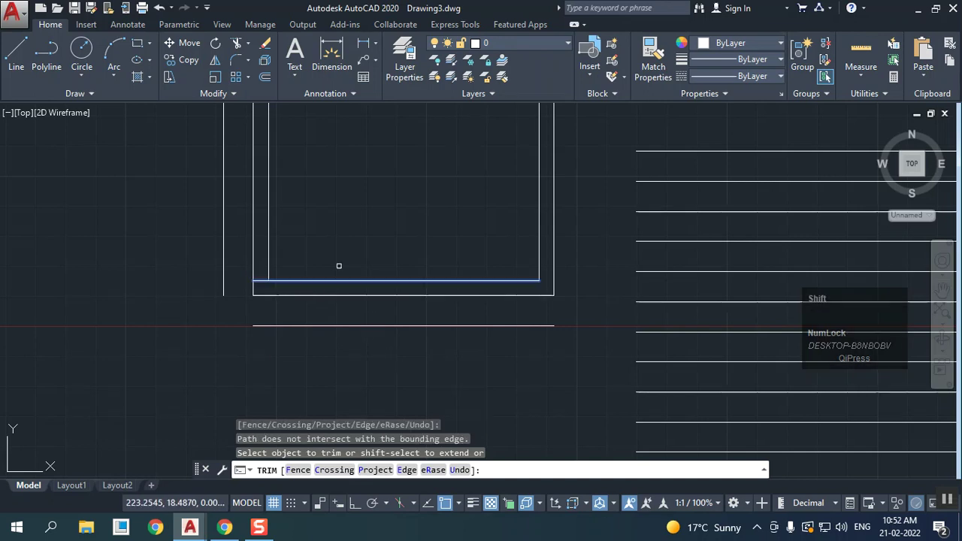
- Extend the square's inner left line down to the separate horizontal line below the square, then end Trim
shift+click(271, 279)
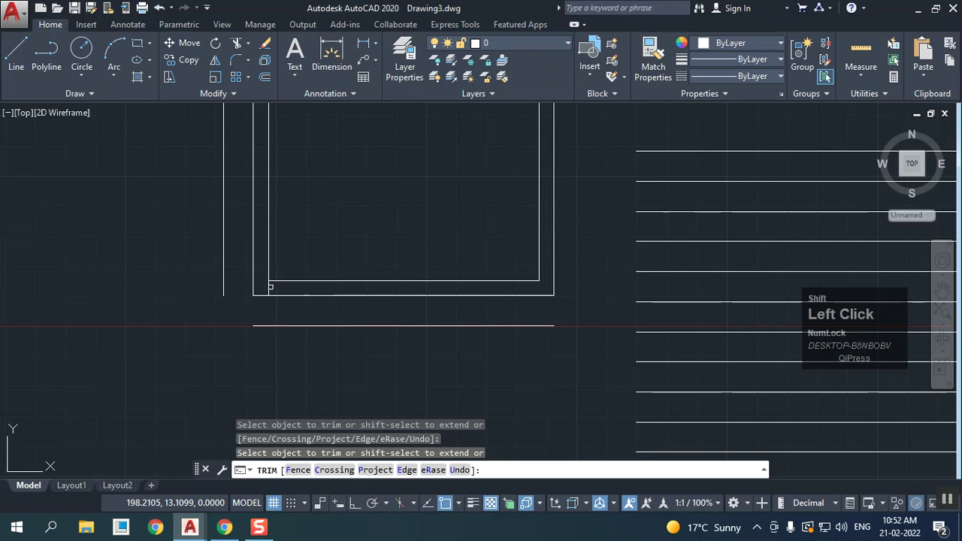
click(296, 351)
right_click(238, 336)
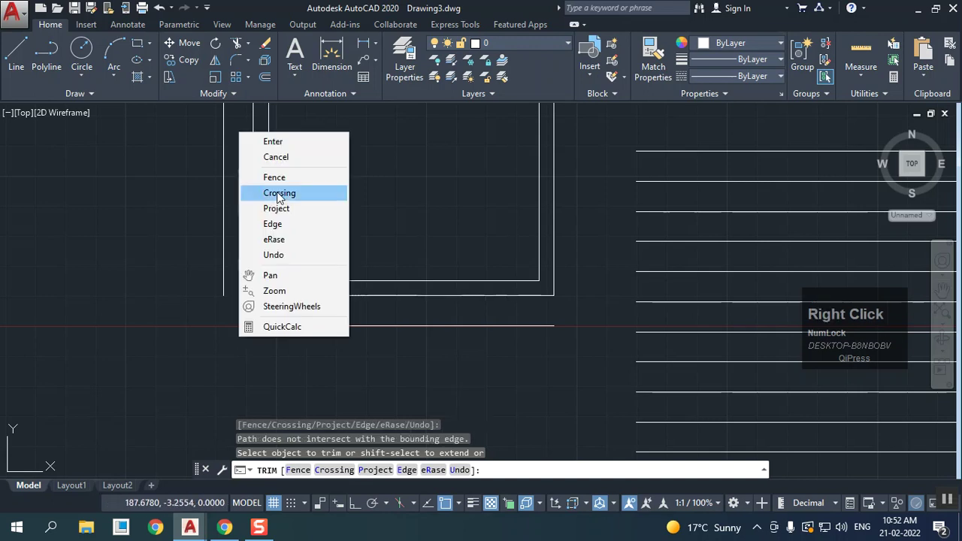
click(276, 157)
text(tr)
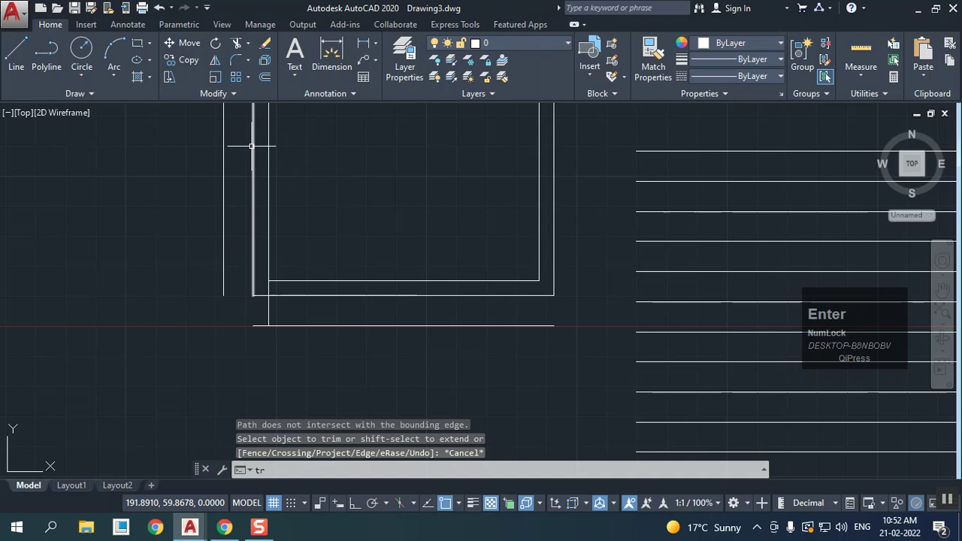
key(Return)
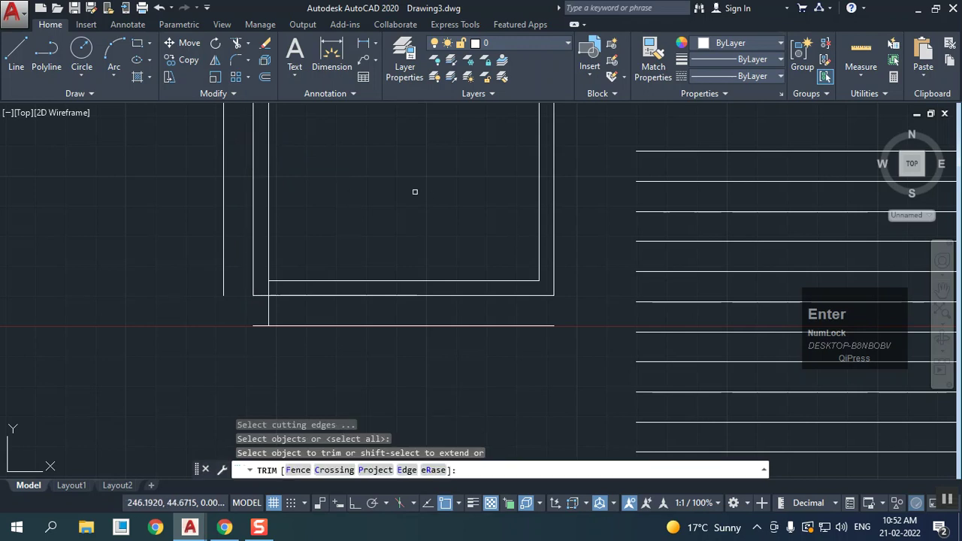
right_click(254, 319)
click(280, 326)
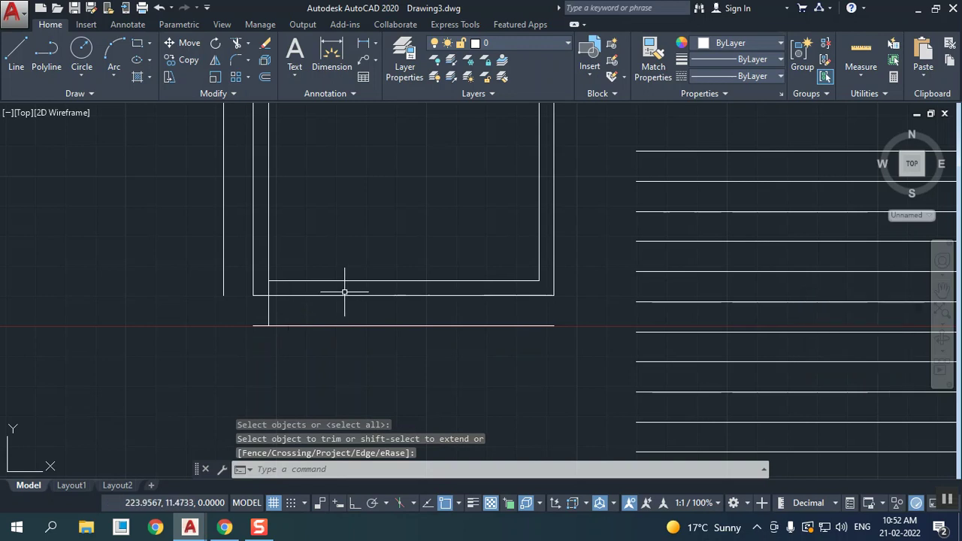
- Extend the square's inner top line to the separate vertical line at its left, using all objects as boundary edges
middle_drag(348, 291, 286, 365)
scroll(285, 365, up, 2)
scroll(271, 353, down, 4)
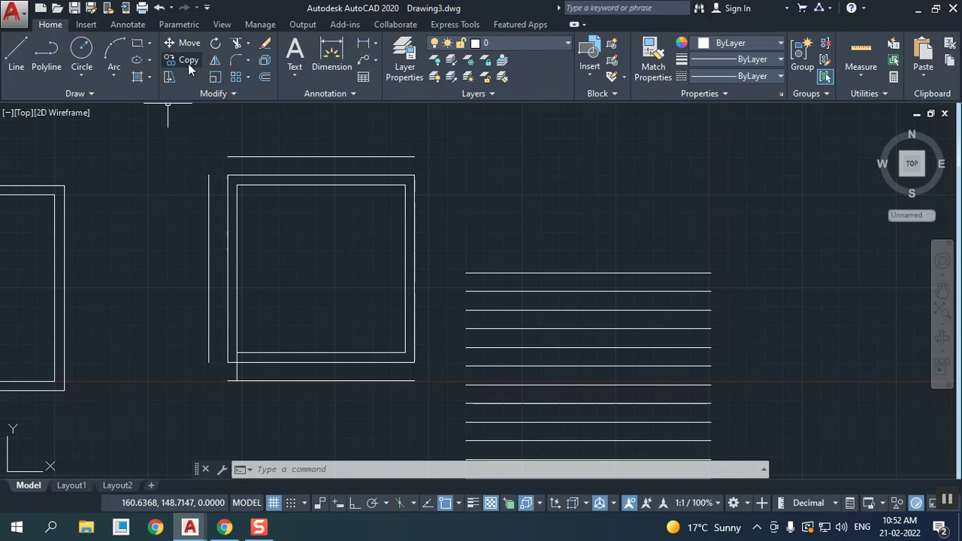
click(248, 47)
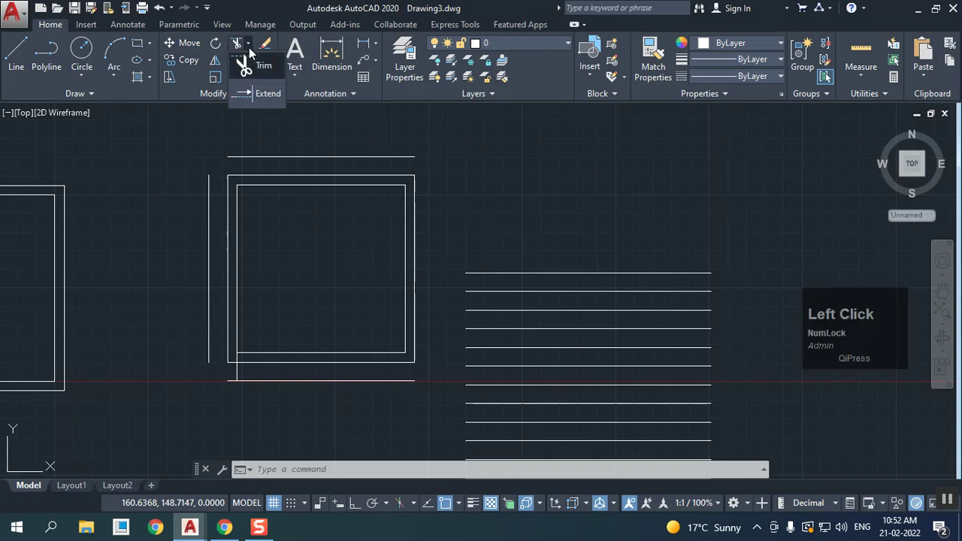
click(260, 94)
right_click(197, 179)
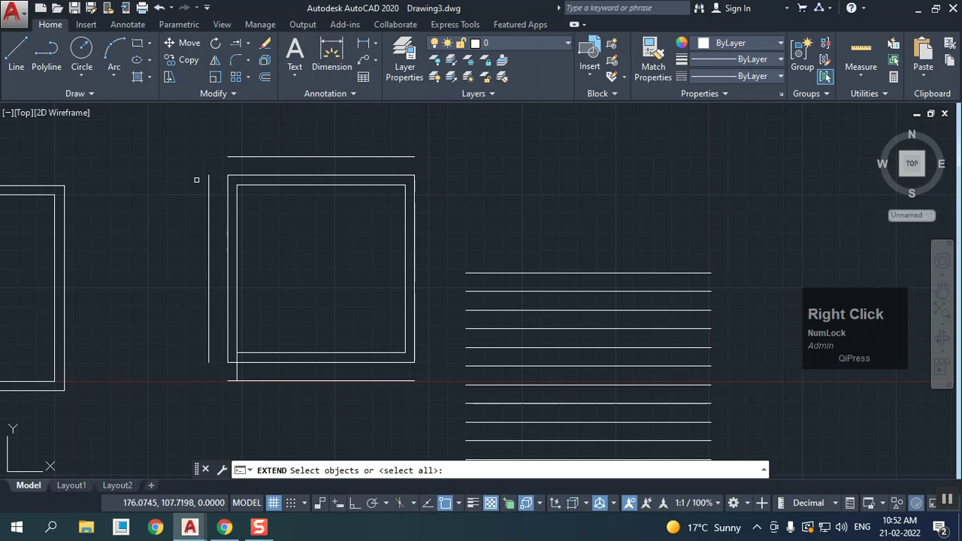
click(256, 185)
click(254, 185)
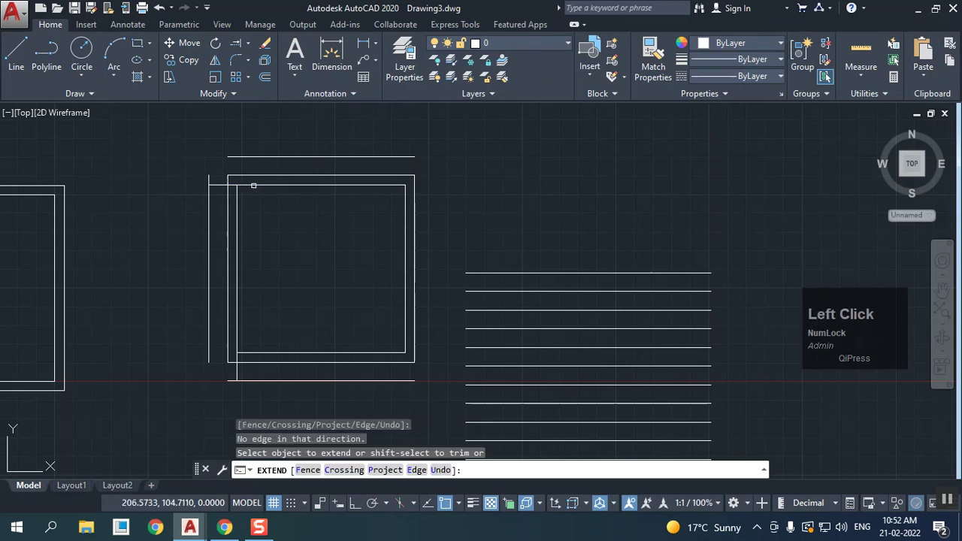
- Extend the inner bottom line leftward past the separate vertical line and across the neighbouring square to its outer left edge
click(266, 353)
click(265, 353)
scroll(109, 353, down, 3)
middle_drag(109, 359, 473, 270)
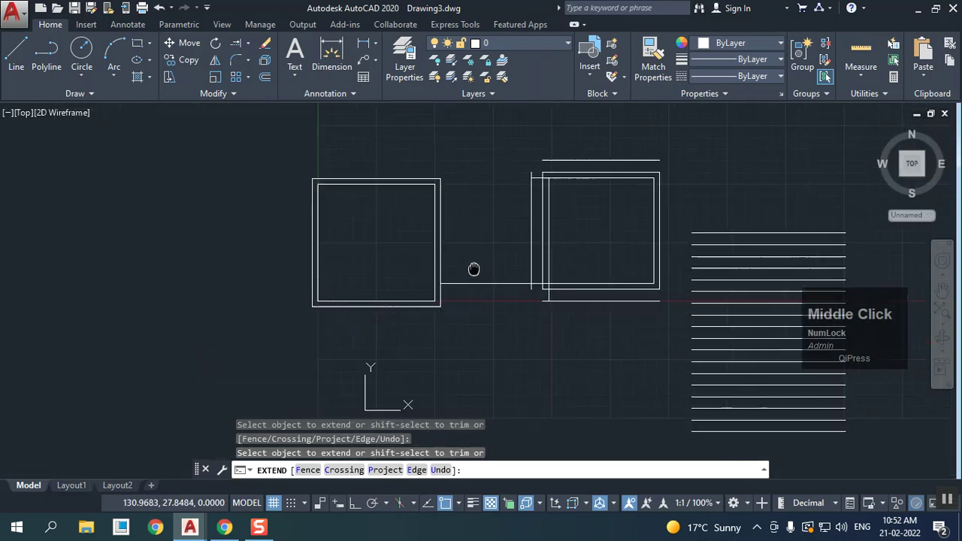
click(471, 283)
click(457, 283)
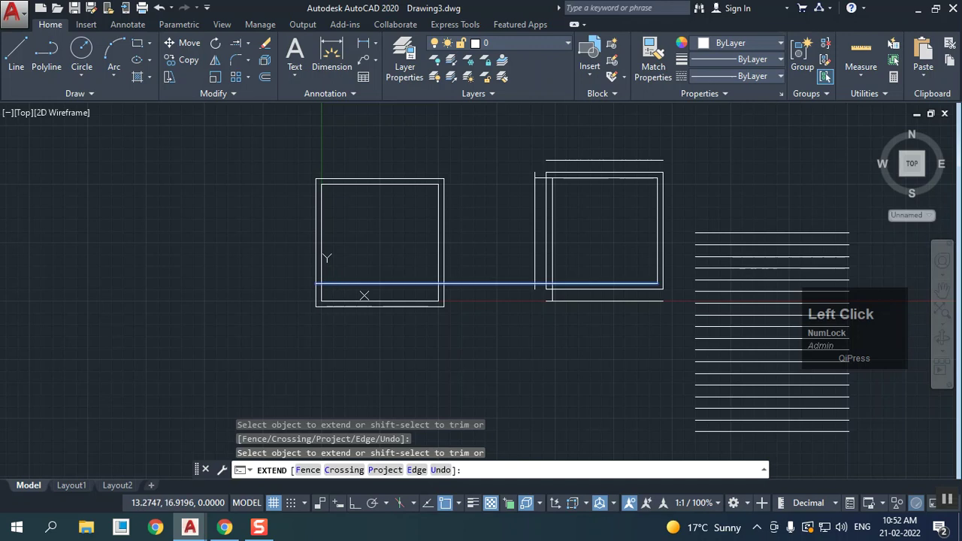
click(333, 283)
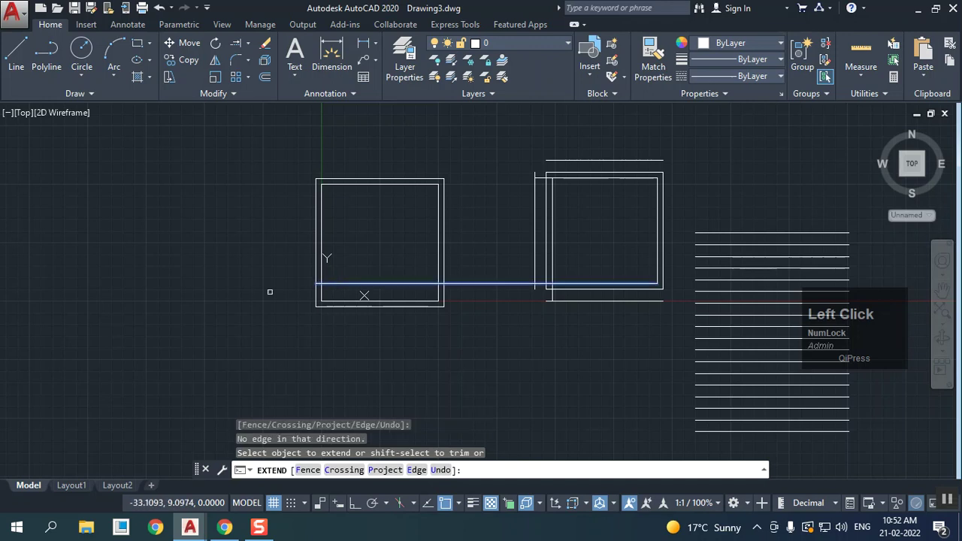
- Draw a slanted line to the left of both squares, spanning the height of the extended bottom line
click(17, 54)
click(129, 198)
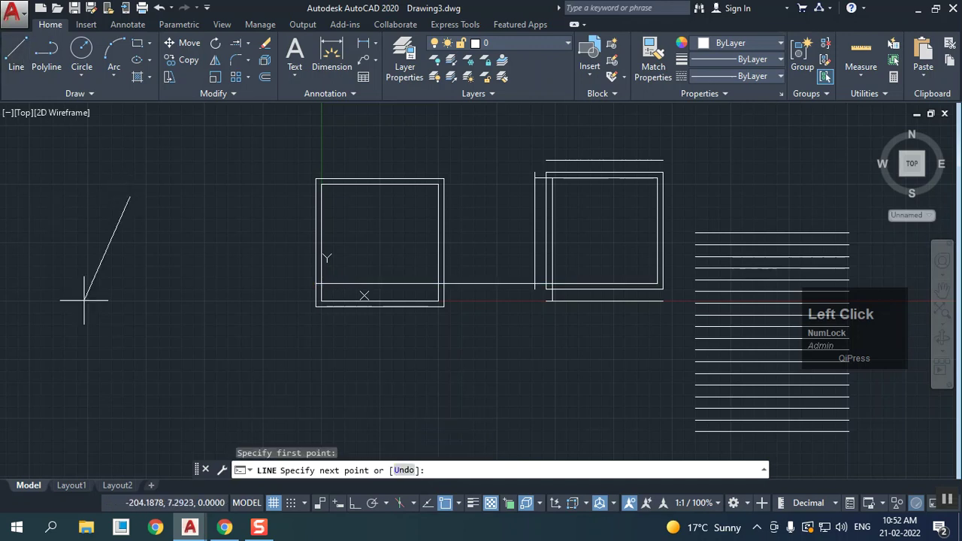
click(97, 345)
- Extend the long bottom line to the new slanted line, using all objects as boundary edges
click(239, 45)
right_click(330, 233)
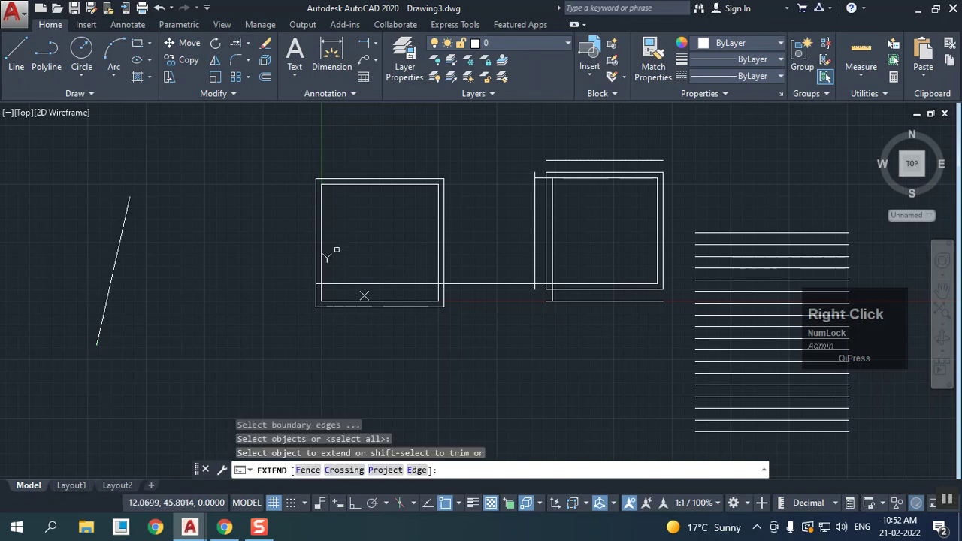
click(331, 284)
click(226, 283)
right_click(200, 178)
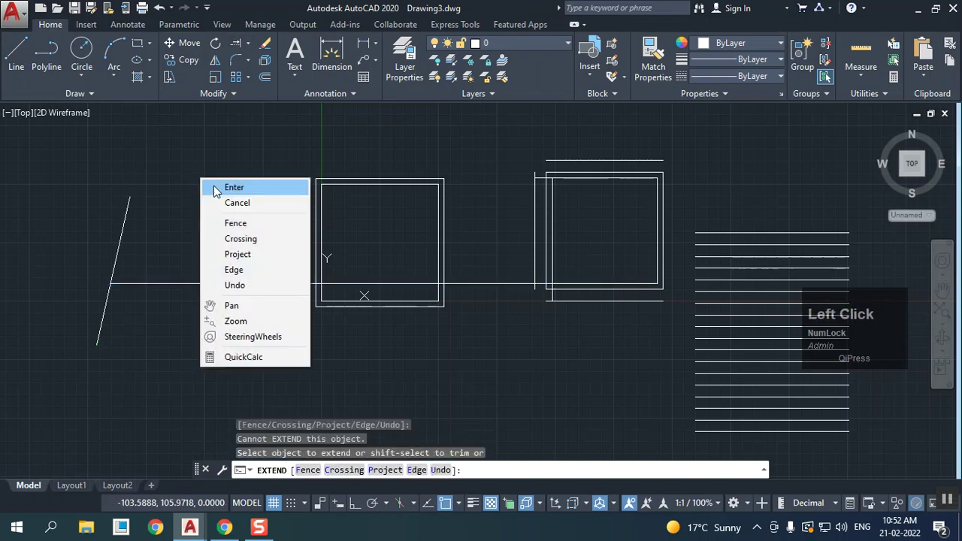
click(214, 185)
- Erase all objects in the drawing with one crossing selection
scroll(382, 208, down, 2)
middle_drag(383, 209, 365, 300)
scroll(366, 268, down, 4)
click(664, 358)
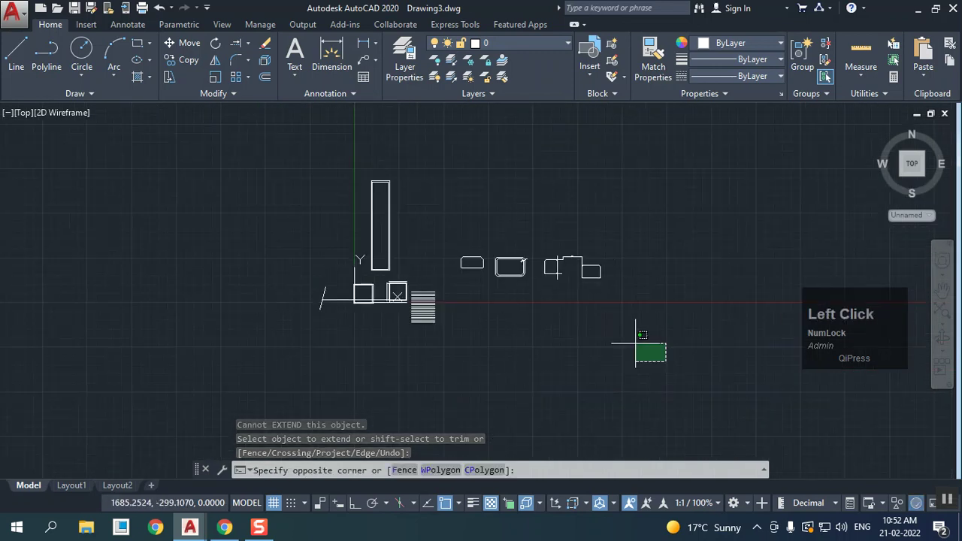
click(230, 172)
right_click(232, 172)
click(261, 258)
- Draw a horizontal line and a vertical line down from its right end, with Ortho on
scroll(394, 290, up, 5)
middle_drag(268, 262, 273, 279)
click(16, 56)
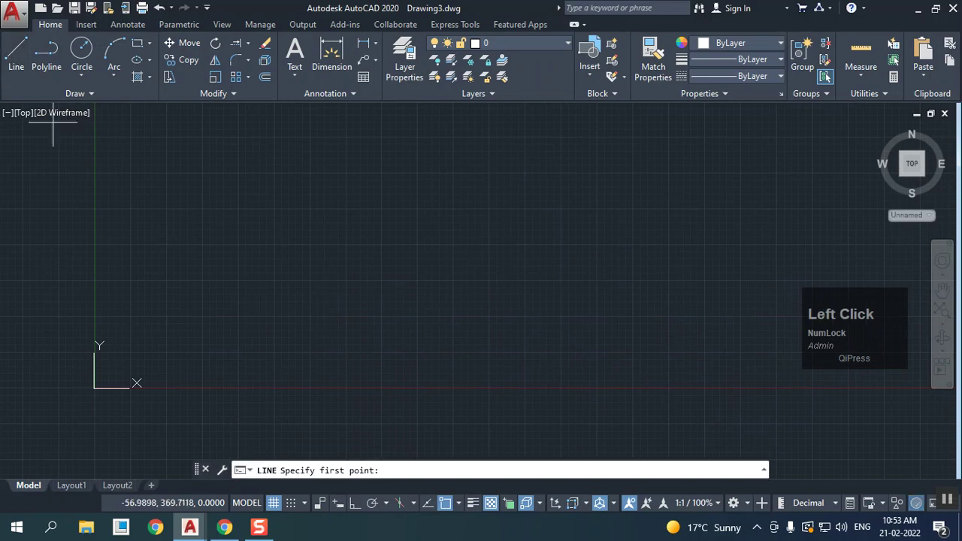
click(137, 185)
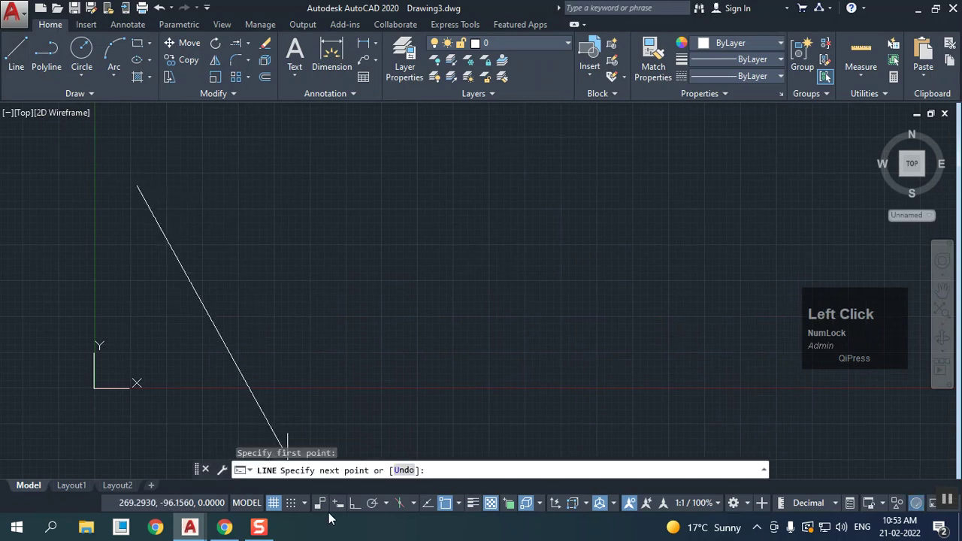
click(355, 503)
click(258, 225)
click(258, 339)
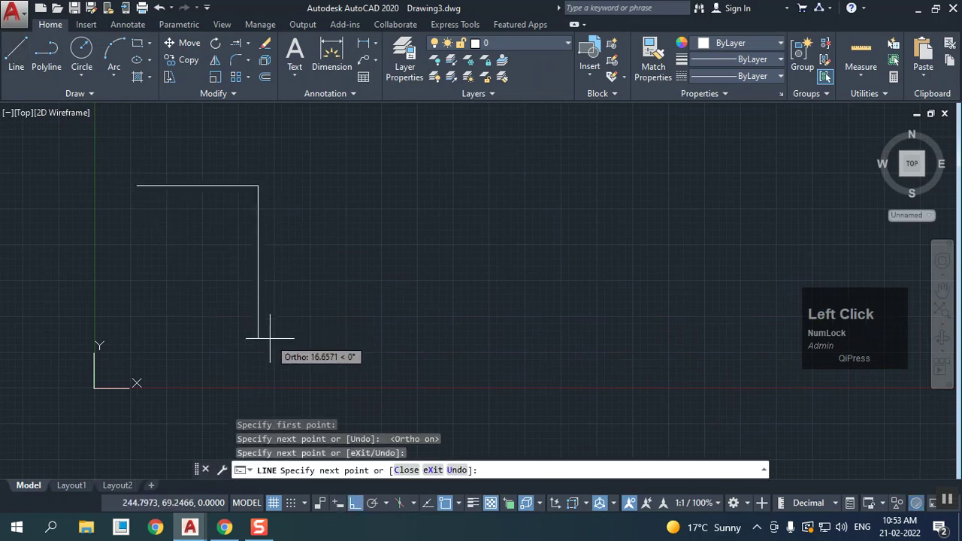
- Draw a second right-angled pair of lines to the right of the first, horizontal and then down
click(16, 57)
click(340, 176)
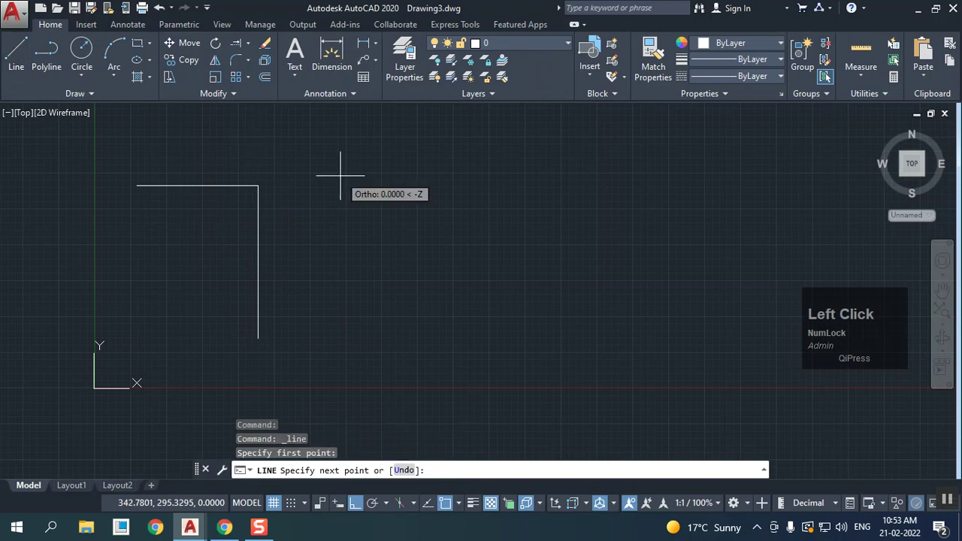
click(457, 176)
click(455, 351)
right_click(562, 218)
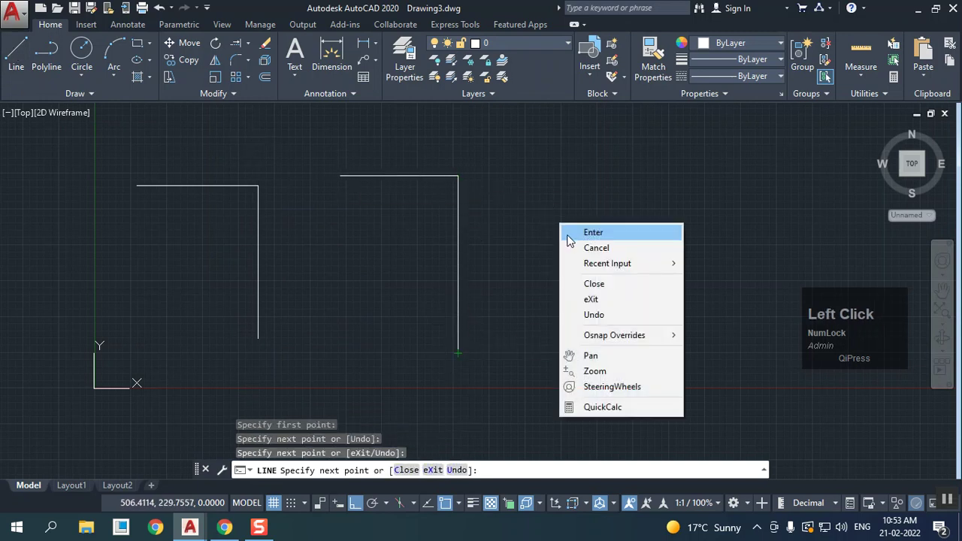
click(568, 232)
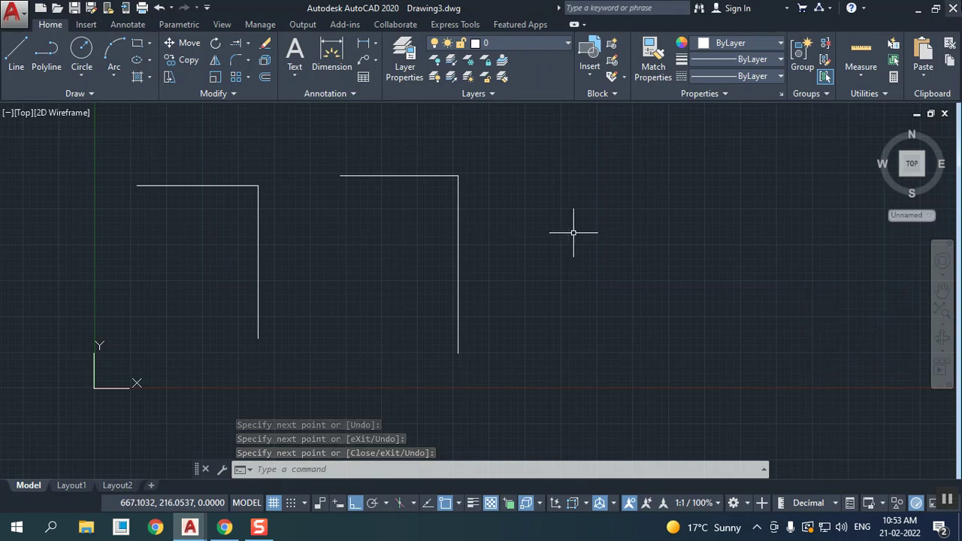
- Chamfer the corner of the first pair of lines with both distances set to 15
click(247, 59)
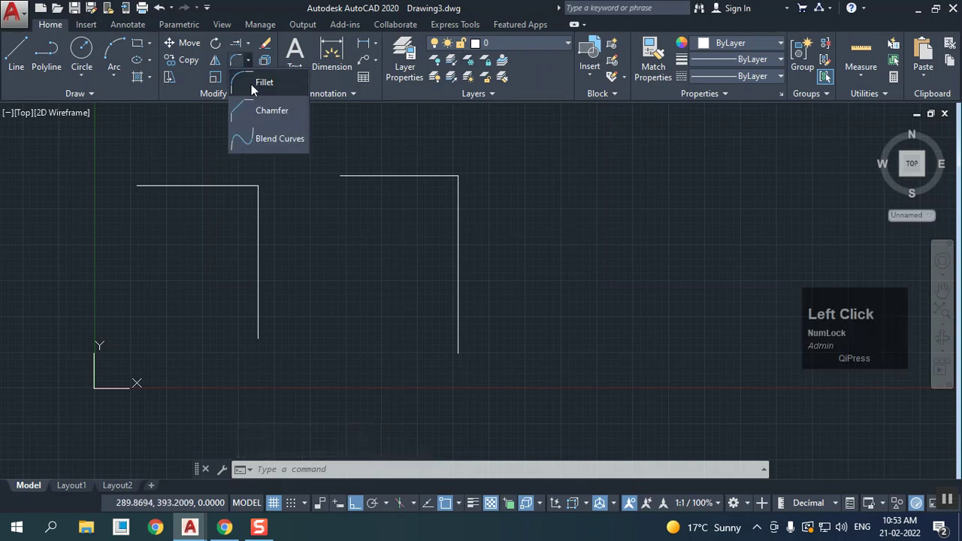
click(259, 112)
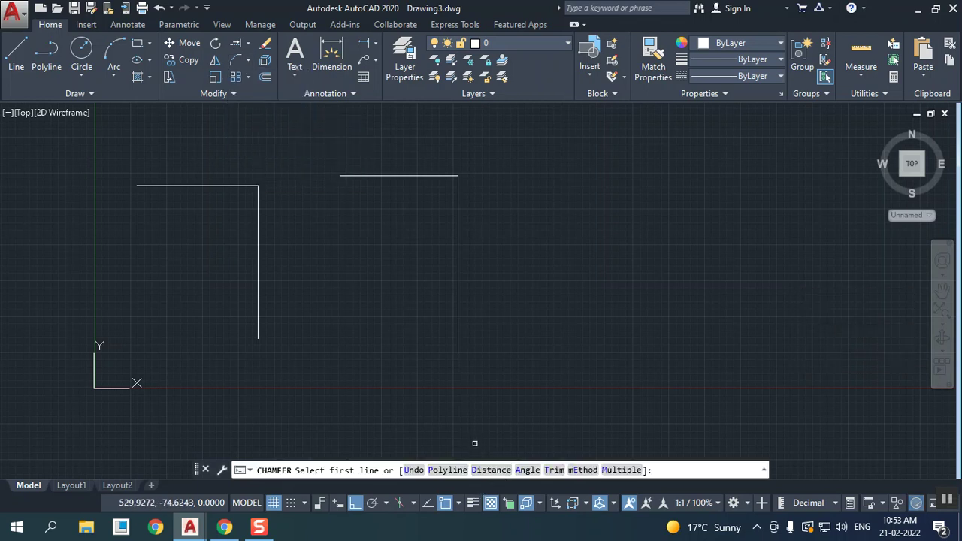
click(491, 470)
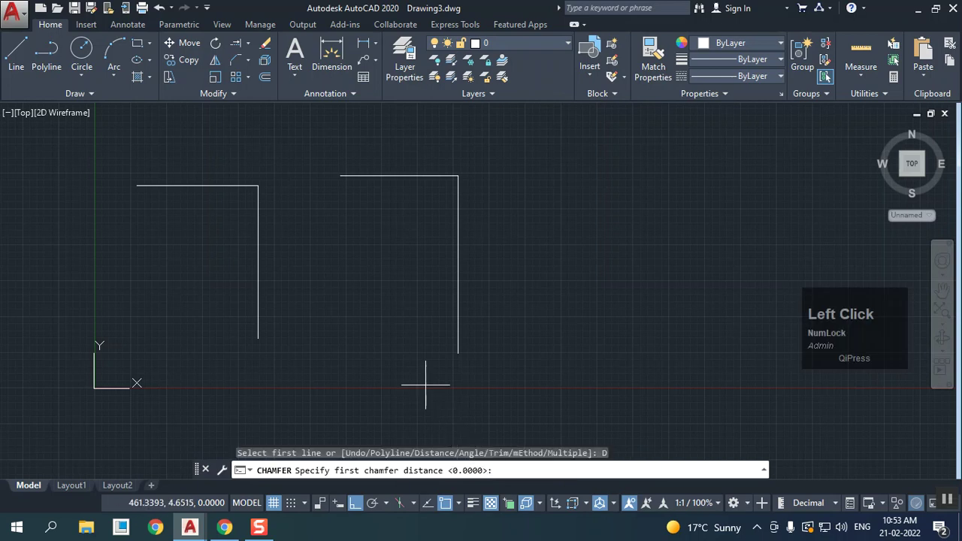
text(15)
key(Return)
key(Return)
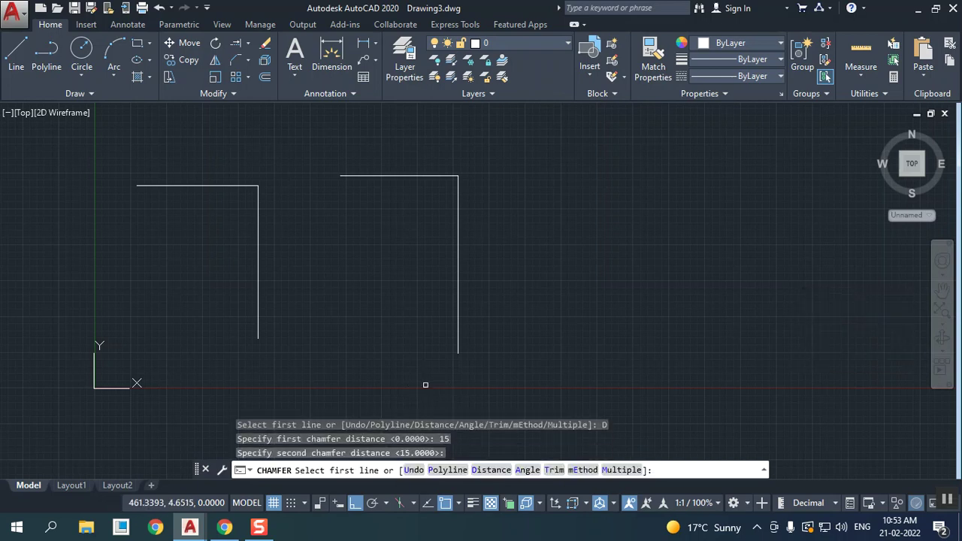
click(222, 185)
click(258, 210)
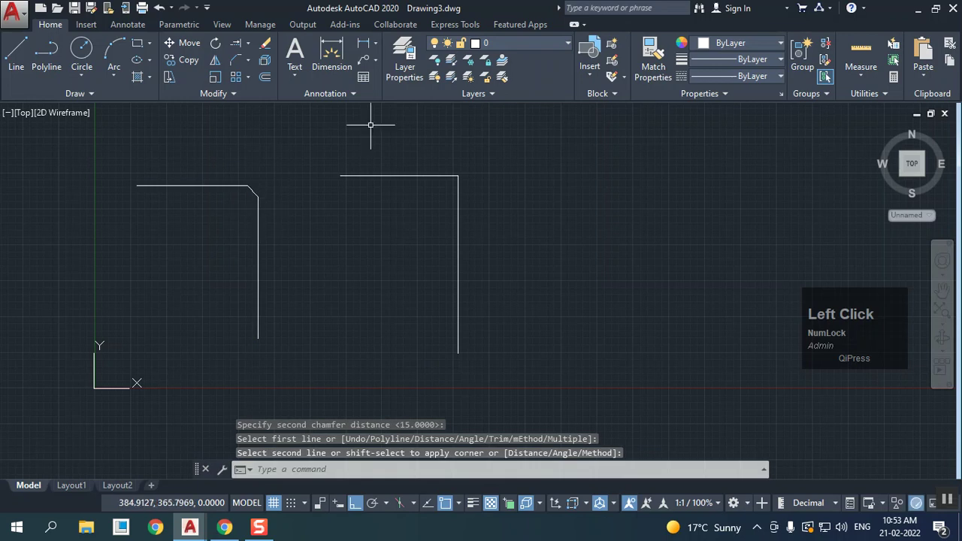
- Chamfer the corner of the second pair of lines with the same distances
right_click(264, 186)
click(343, 195)
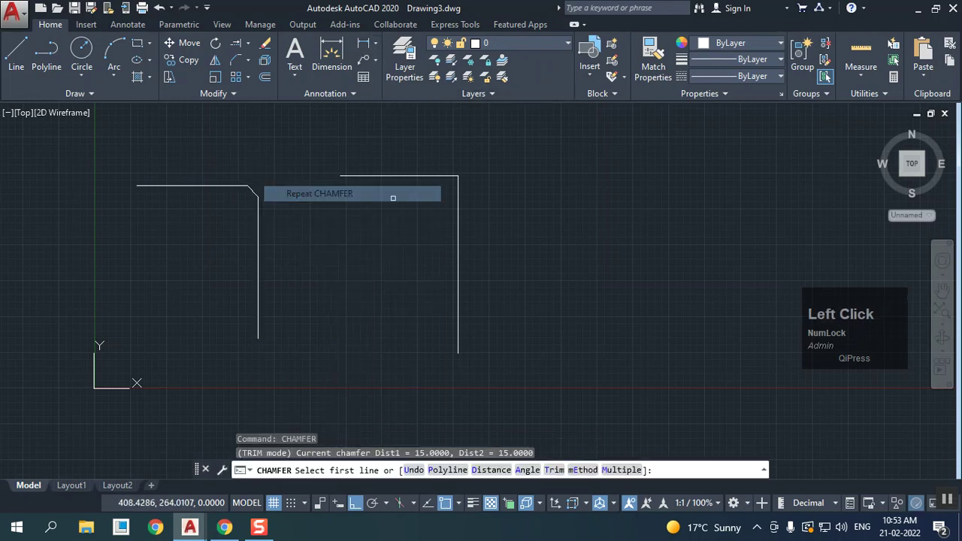
click(436, 177)
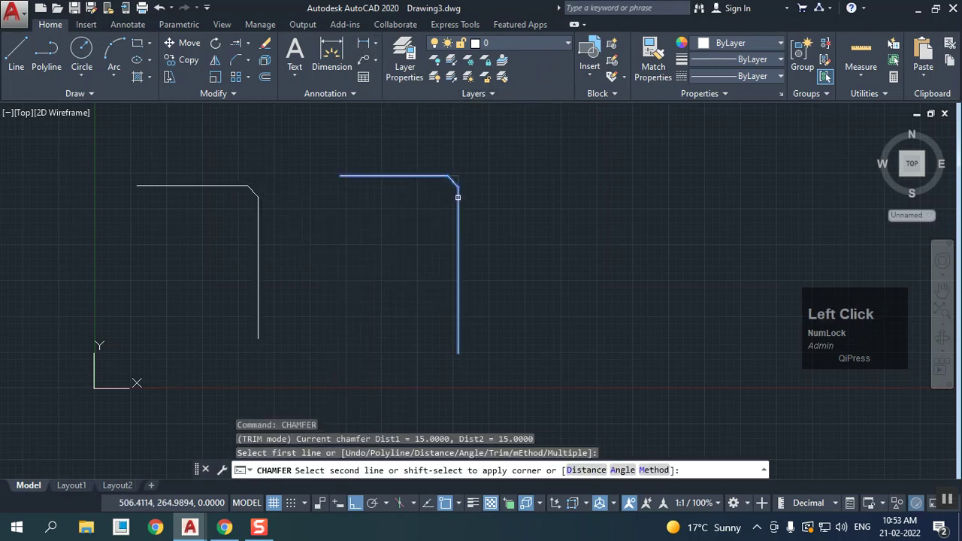
click(457, 197)
- Add a horizontal linear dimension above the first chamfer, between its two endpoints
click(328, 54)
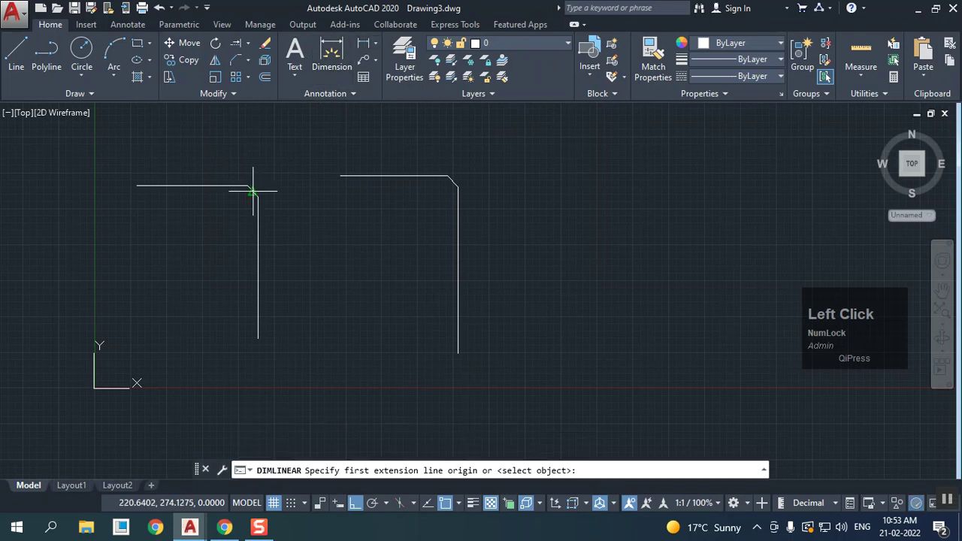
click(247, 186)
click(258, 195)
scroll(255, 211, up, 5)
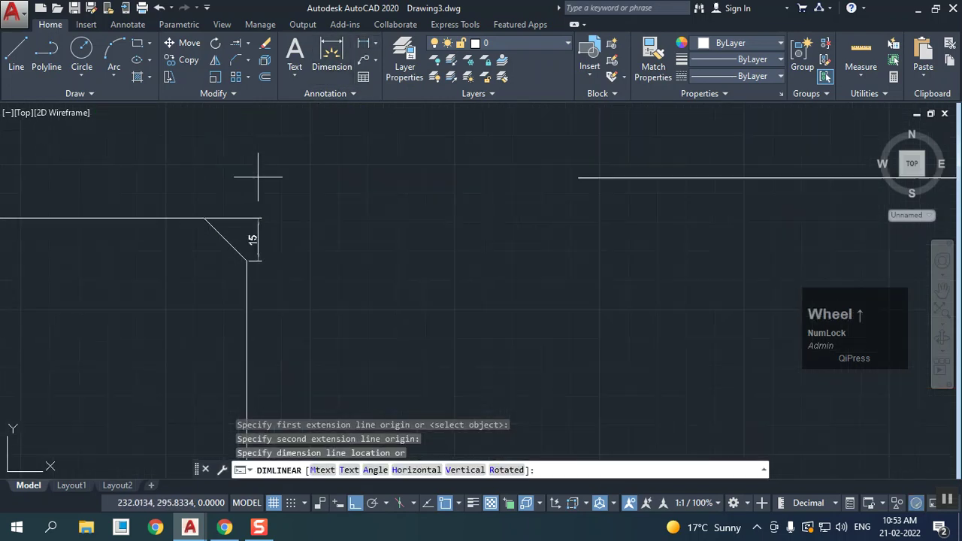
click(234, 207)
- Add a vertical linear dimension to the right of the first chamfer, between its two endpoints
click(331, 60)
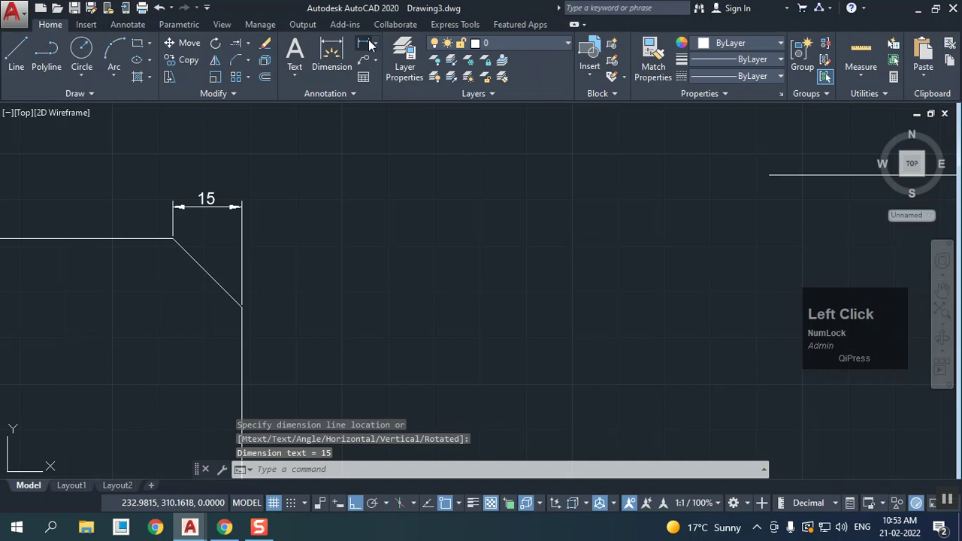
click(174, 239)
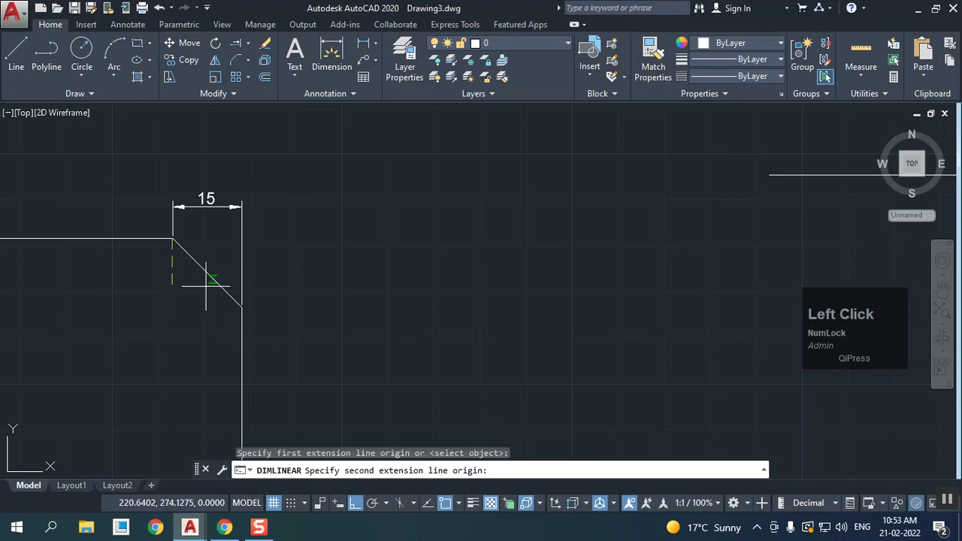
click(241, 307)
click(302, 278)
- Copy the first chamfered corner together with its two dimensions horizontally to the right
click(310, 292)
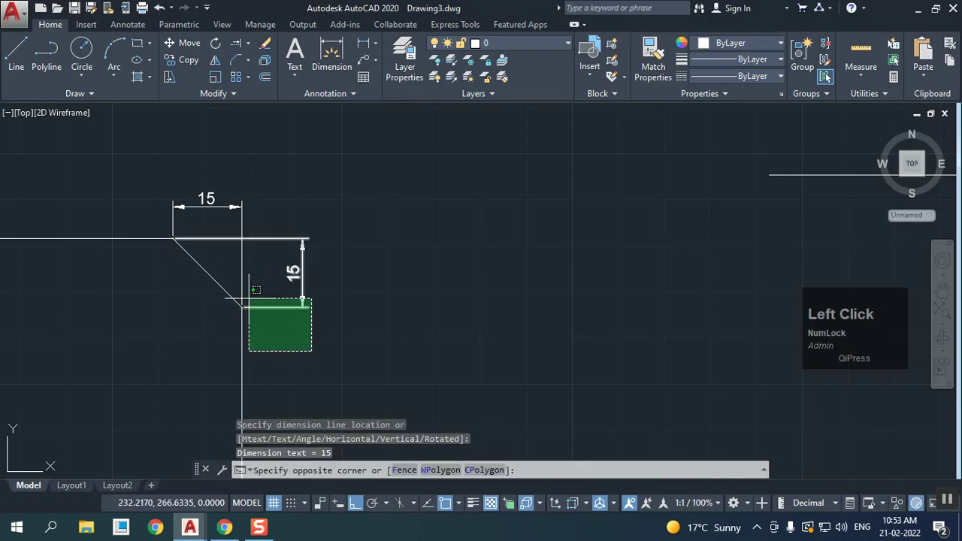
click(142, 111)
click(188, 61)
click(375, 215)
click(729, 215)
right_click(500, 197)
click(521, 204)
- Erase the vertical linear dimension from the copied chamfered corner
click(663, 239)
click(645, 251)
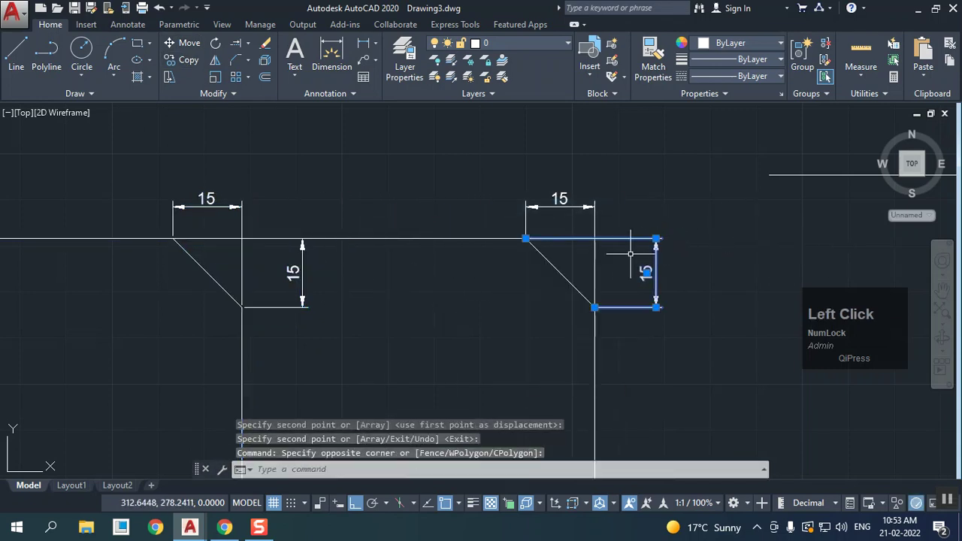
right_click(638, 204)
click(679, 255)
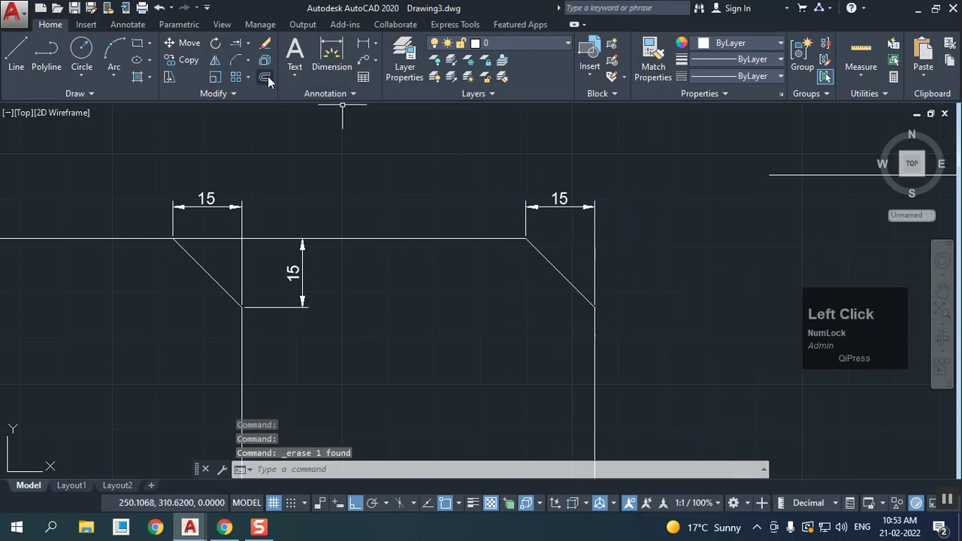
- Add an angular dimension between the copied corner's horizontal line and its chamfer line, placed to the right of the chamfer
click(377, 45)
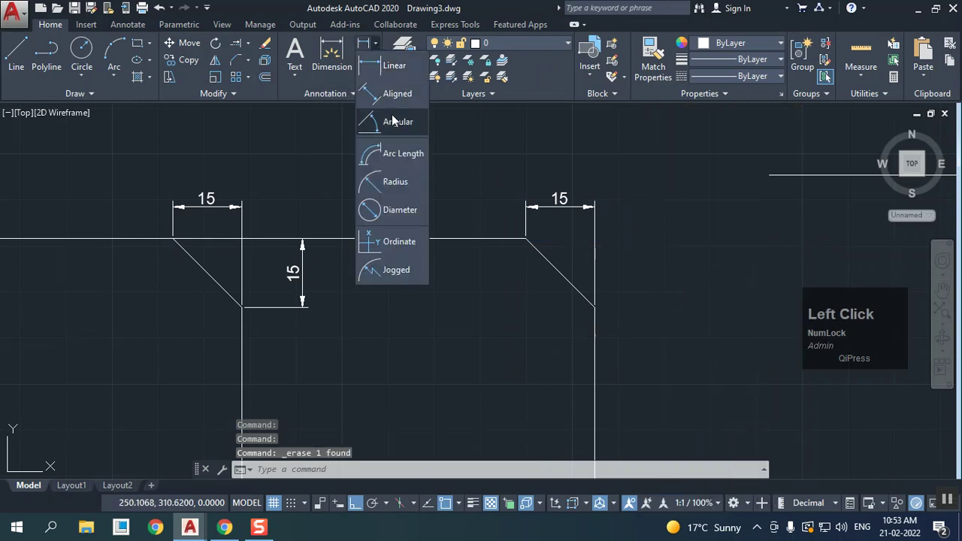
click(399, 120)
click(517, 240)
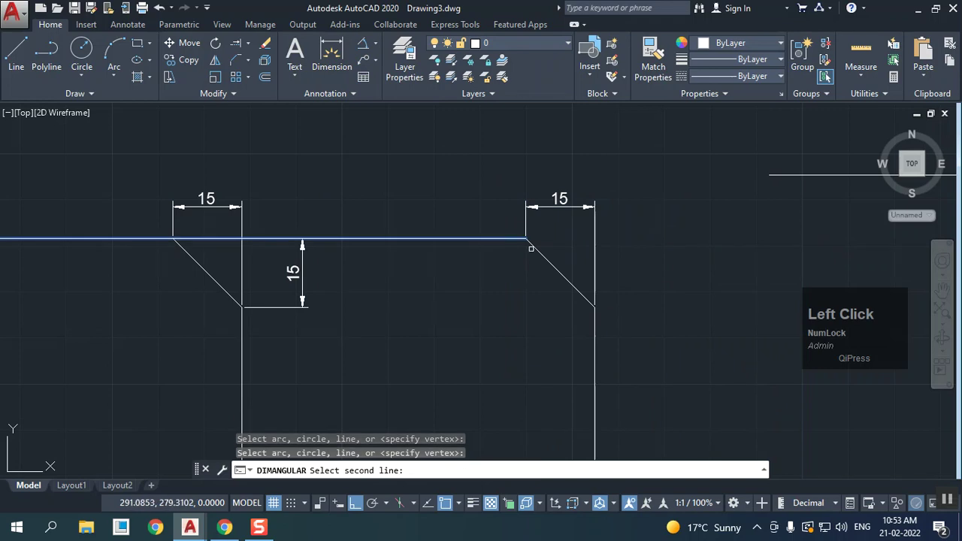
click(537, 251)
click(624, 296)
- Draw an L-shaped pair of lines below the first chamfer: one vertical line downward, then one horizontal line to the right
mouse_move(462, 329)
middle_down()
mouse_move(612, 275)
mouse_move(558, 276)
middle_up()
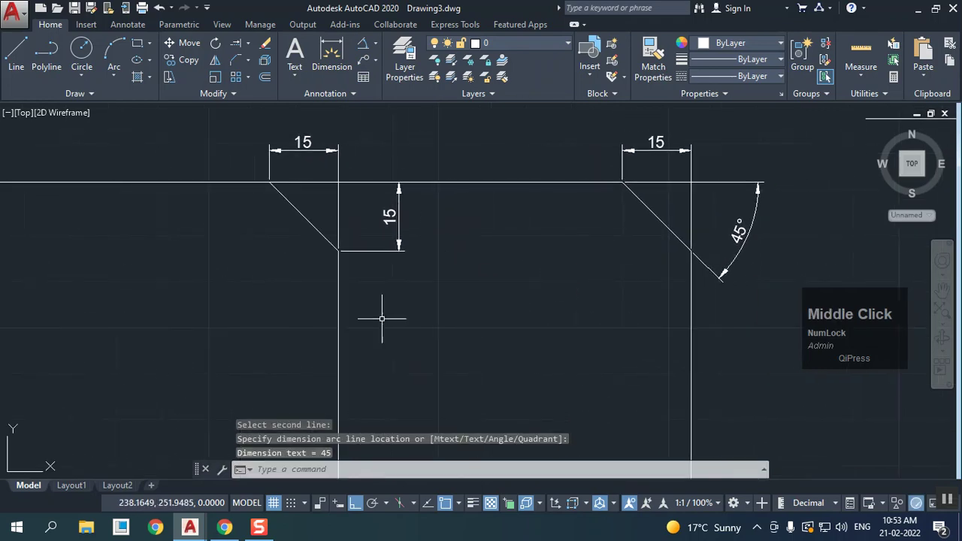
click(15, 52)
click(151, 288)
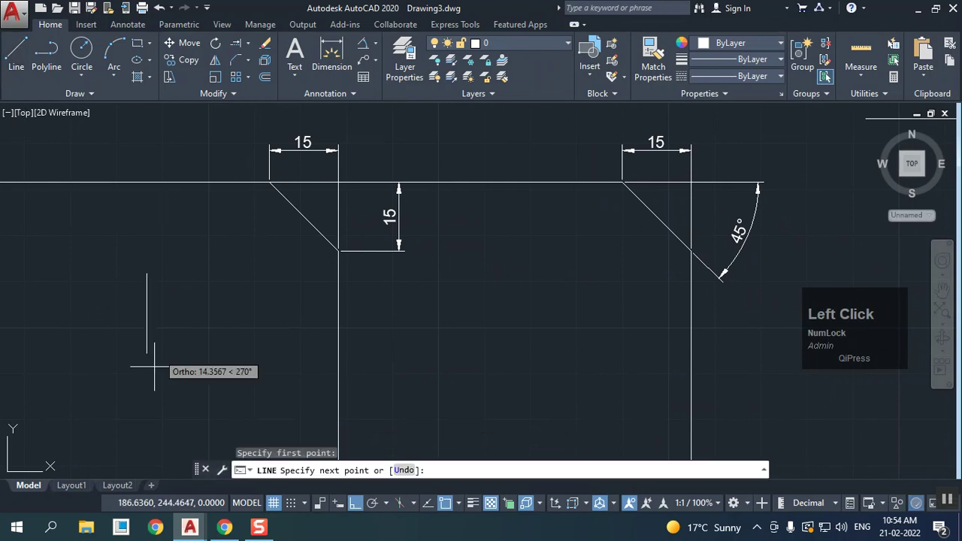
click(147, 411)
click(308, 411)
right_click(314, 346)
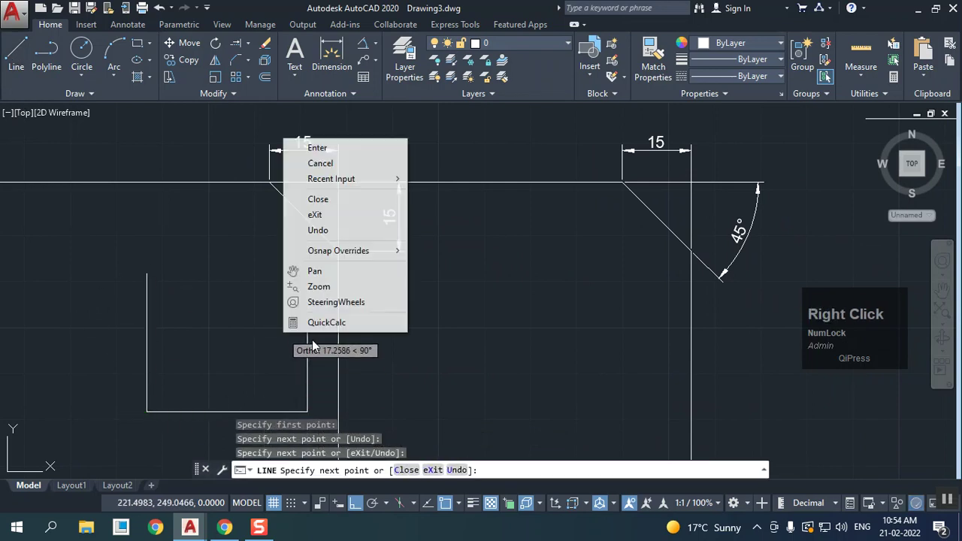
click(320, 150)
- Chamfer the L-shape's corner with a first distance of 15 on the horizontal line and a second distance of 19 on the vertical line
click(237, 63)
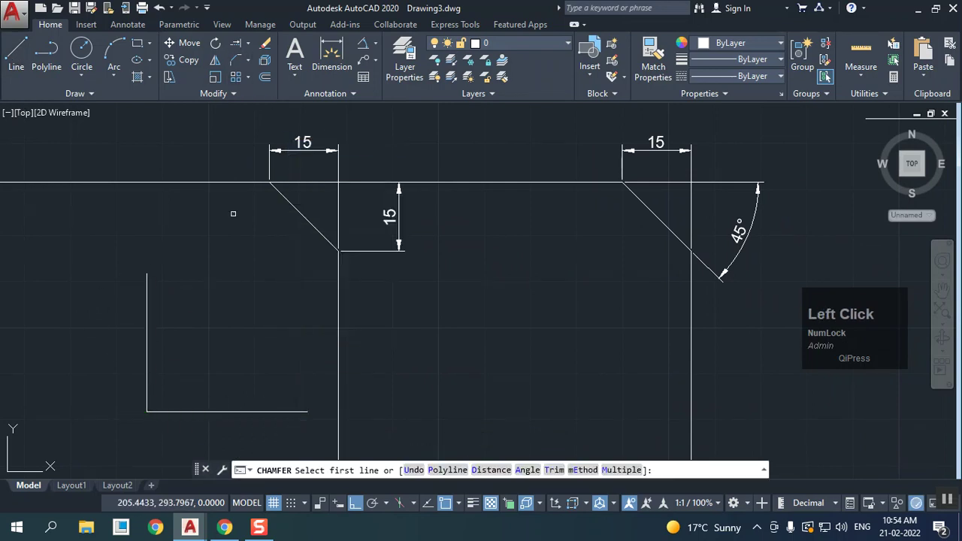
click(491, 470)
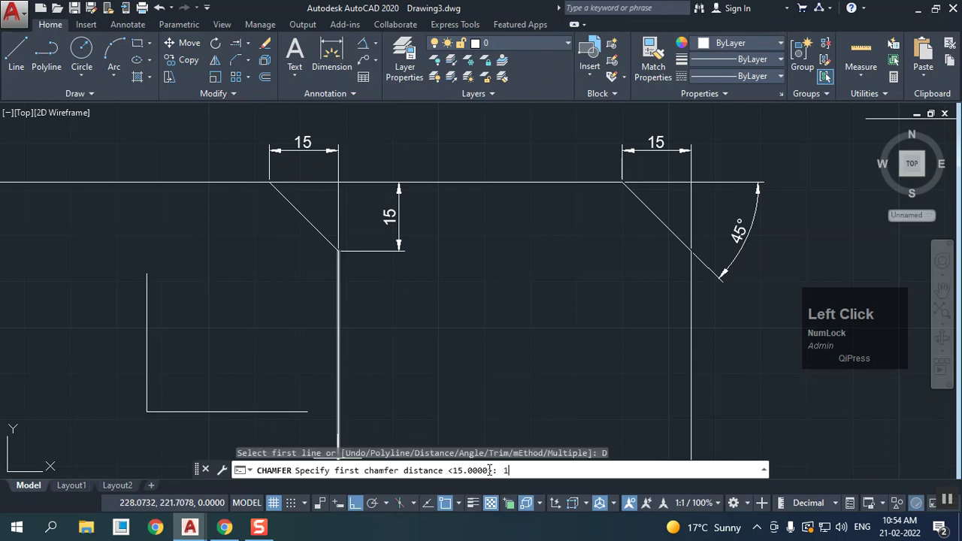
key(Return)
text(1)
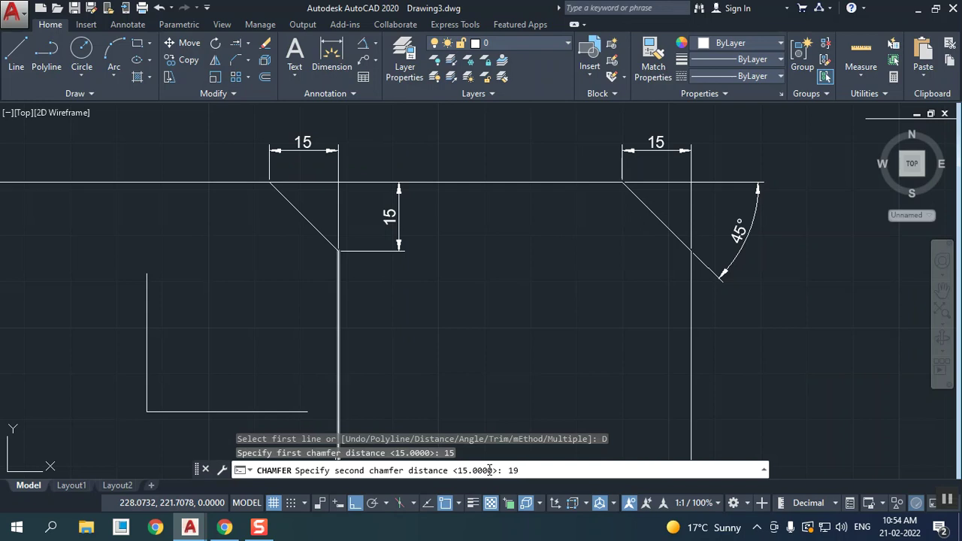
text(9)
key(Return)
middle_drag(30, 344, 89, 250)
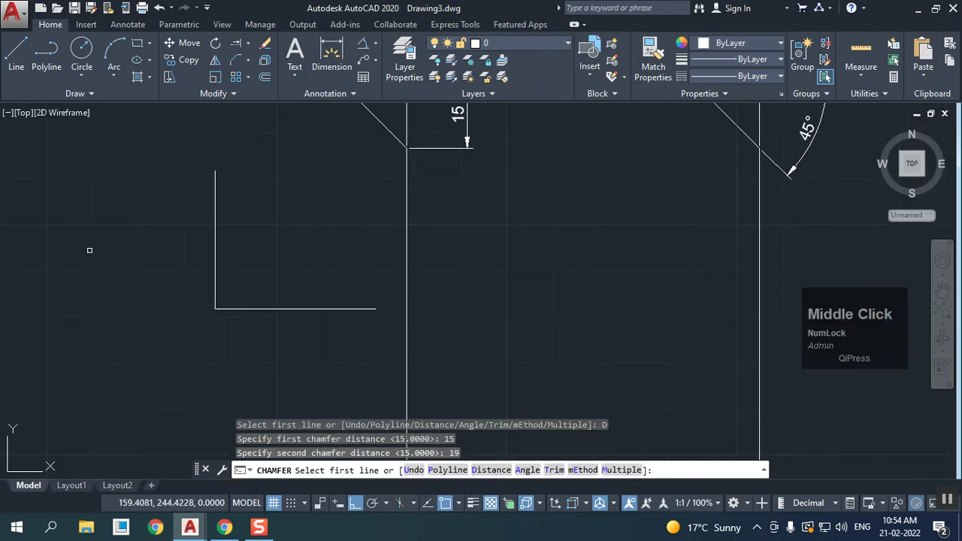
click(248, 308)
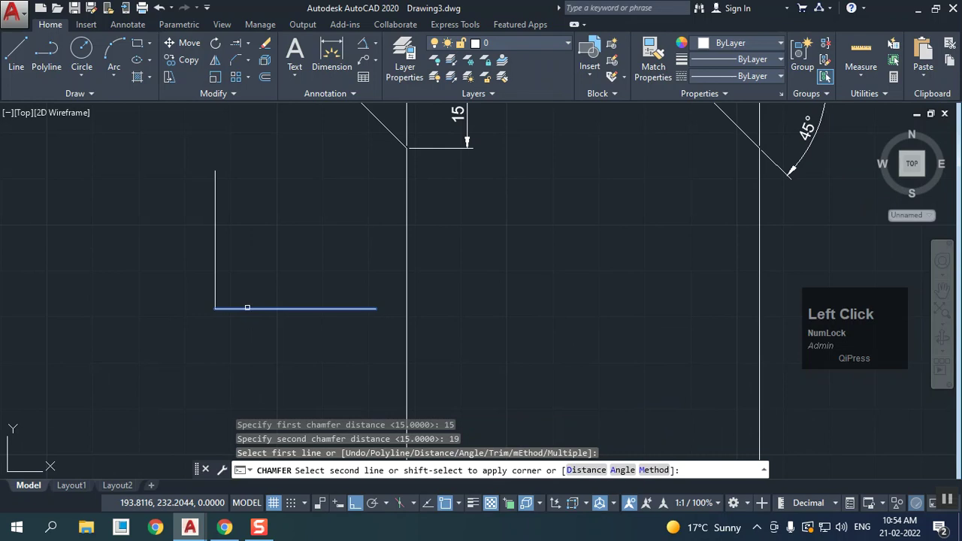
click(215, 273)
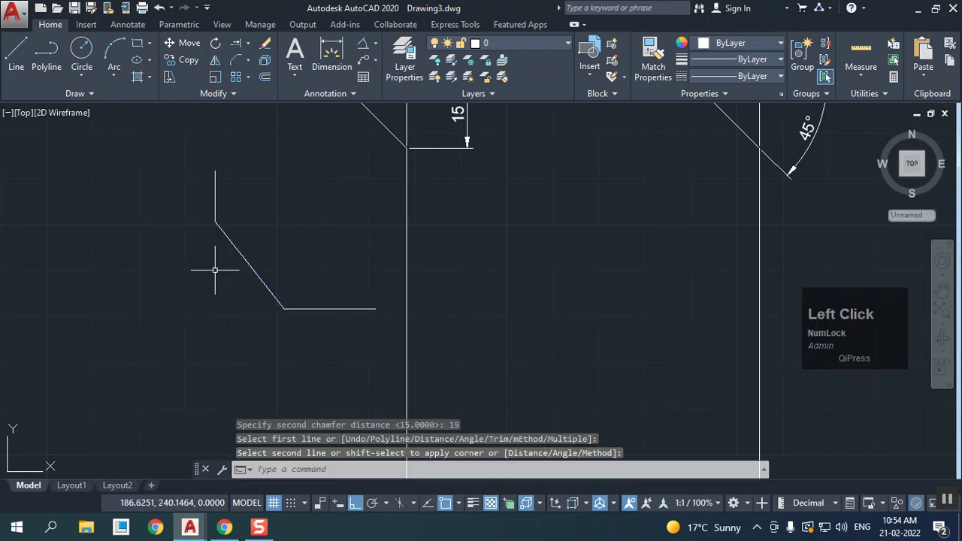
- Add a horizontal linear dimension below the unequal chamfer, between its two endpoints
click(378, 45)
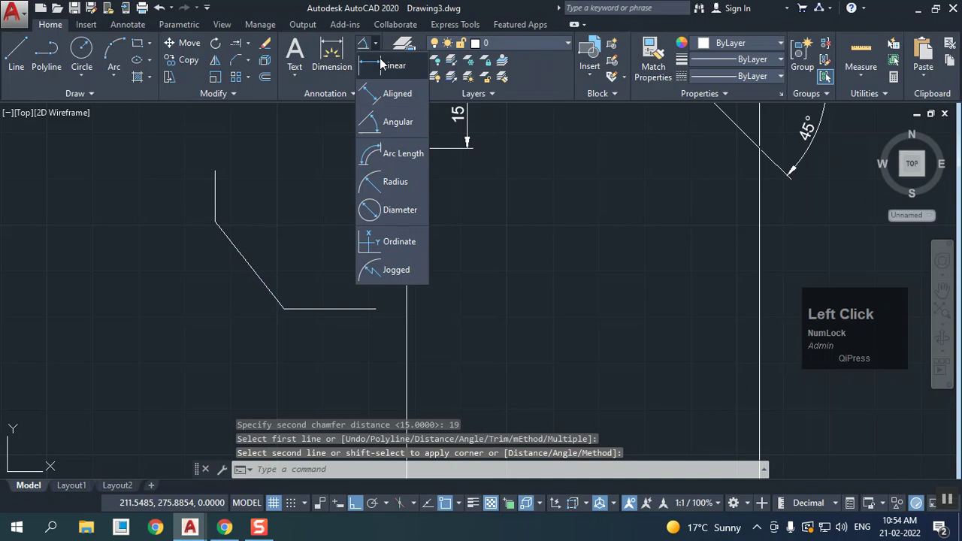
click(395, 62)
click(260, 303)
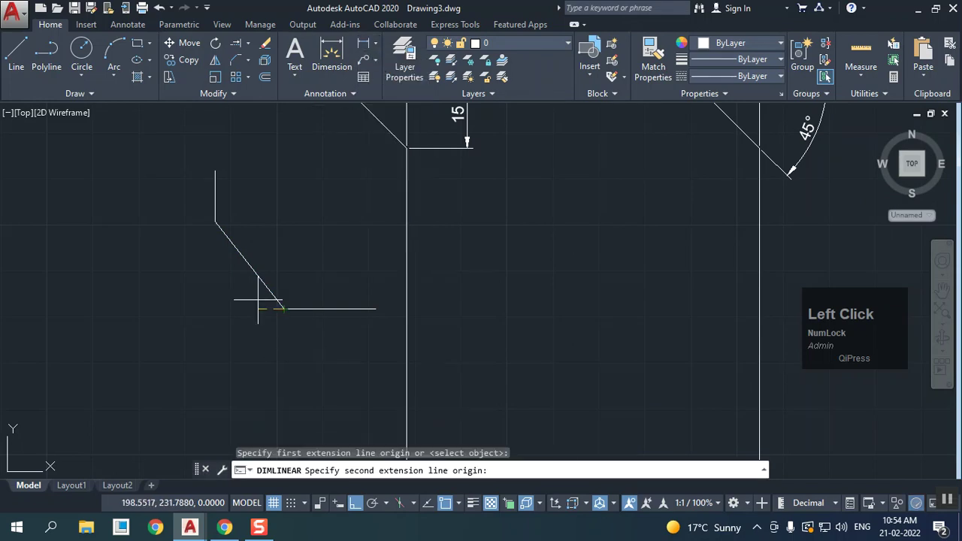
click(215, 222)
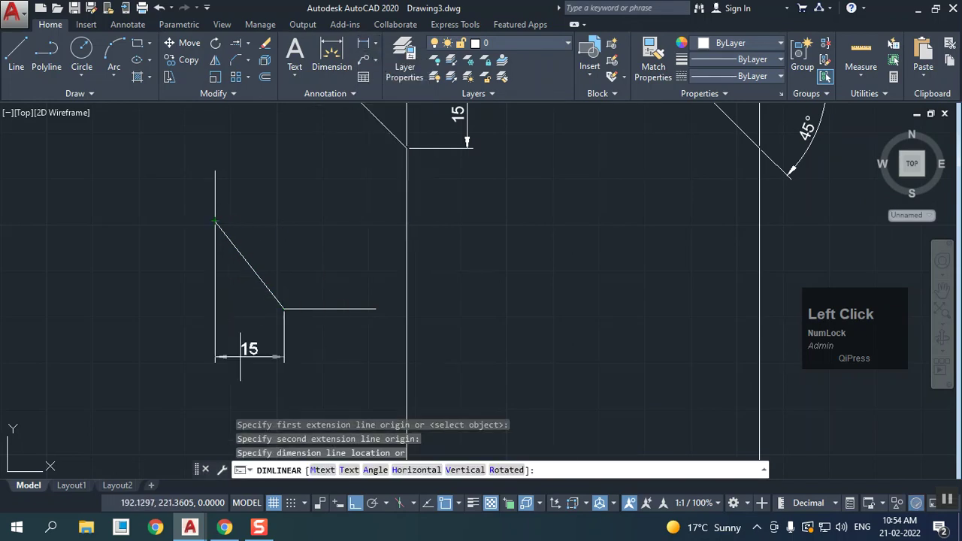
- Add a vertical linear dimension to the left of the unequal chamfer, between its two endpoints
click(364, 43)
click(283, 309)
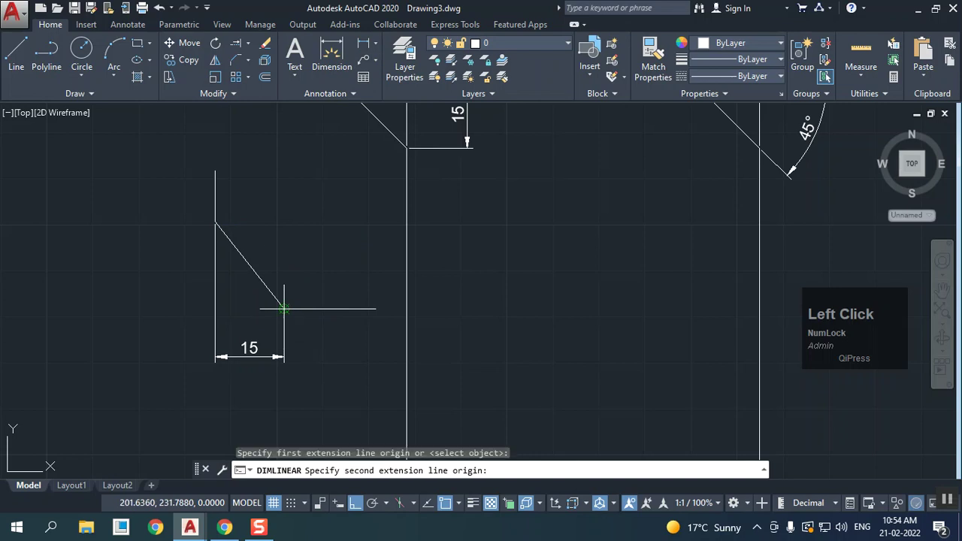
click(215, 221)
click(173, 263)
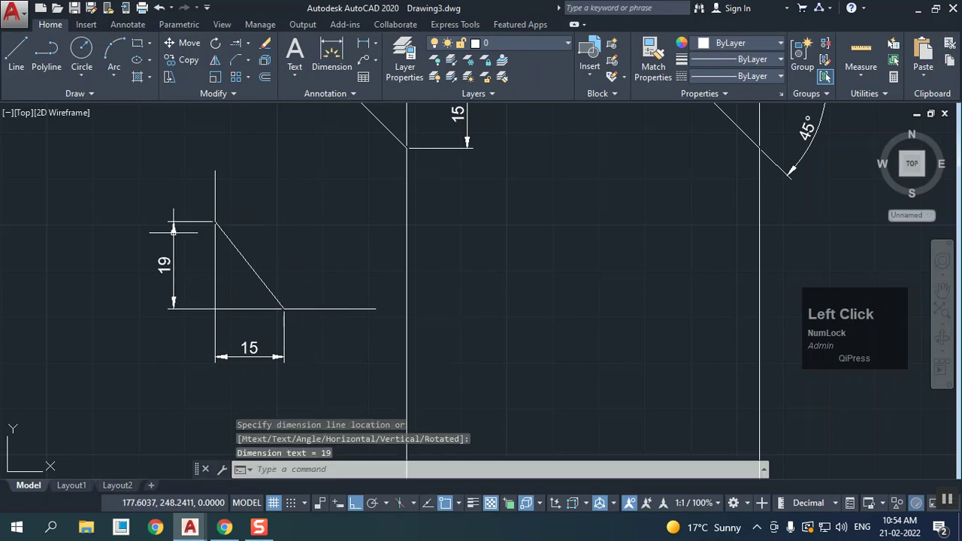
- Draw a second L-shaped pair of lines to the right of the unequal chamfer, between the two long vertical lines
click(378, 44)
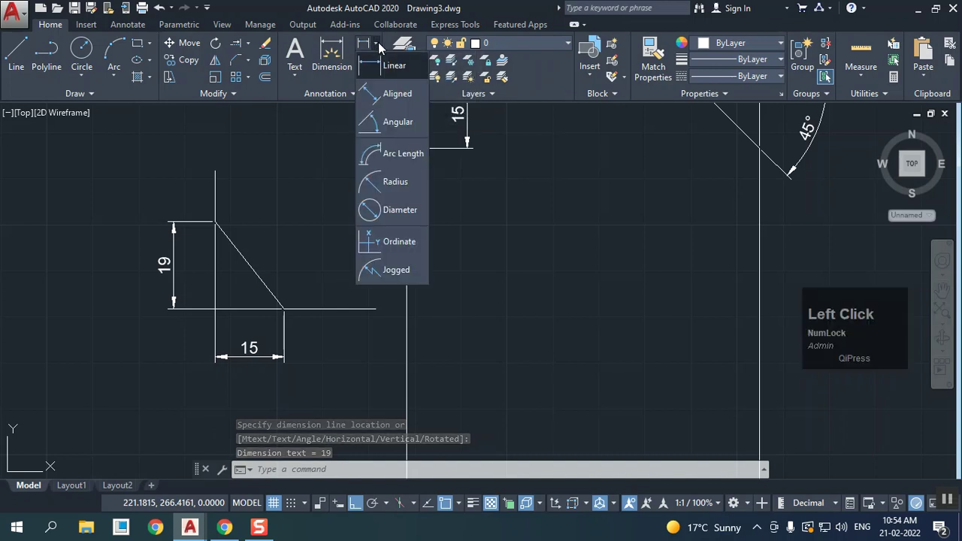
click(16, 53)
click(539, 182)
click(539, 331)
click(695, 332)
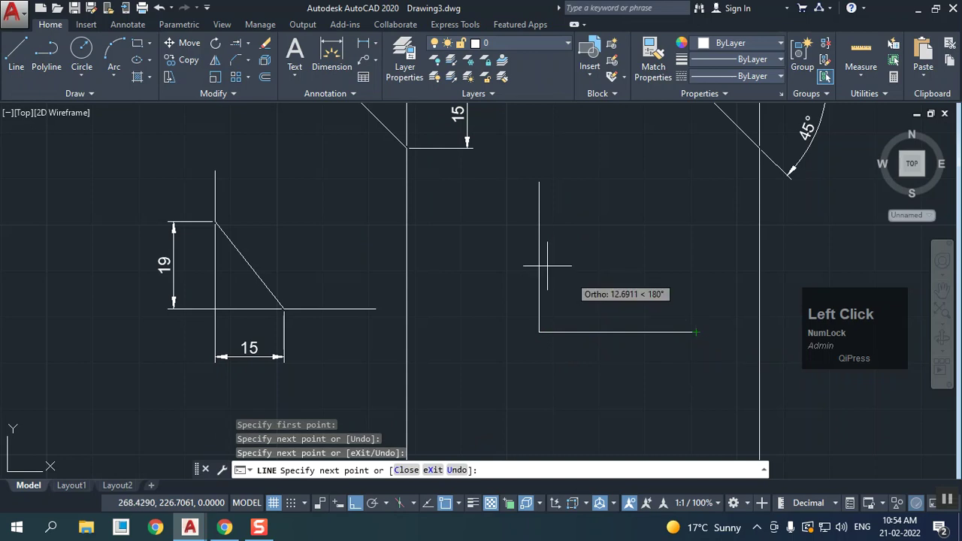
- Chamfer the new L-shape's corner by the Angle option, with a length of 15 on the horizontal line and an angle of 30 degrees
click(235, 61)
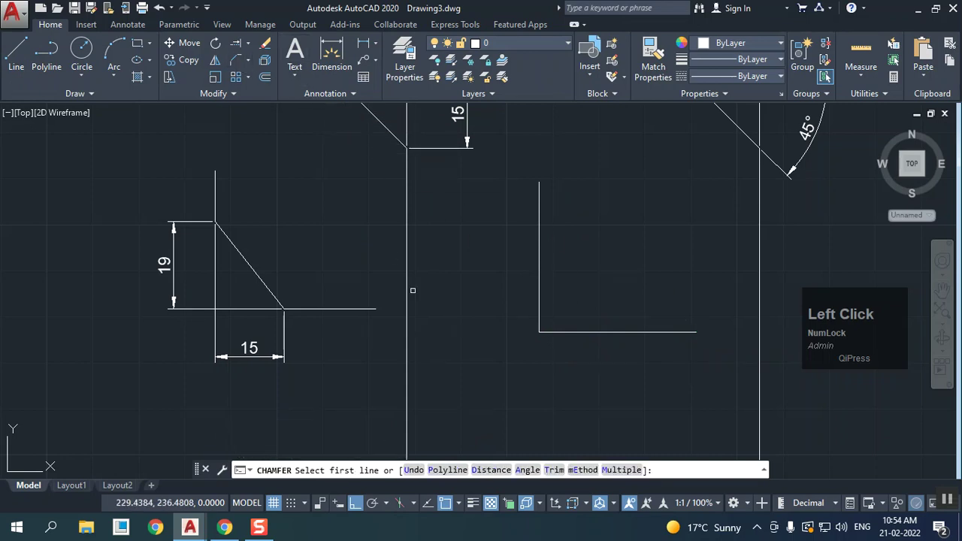
click(529, 470)
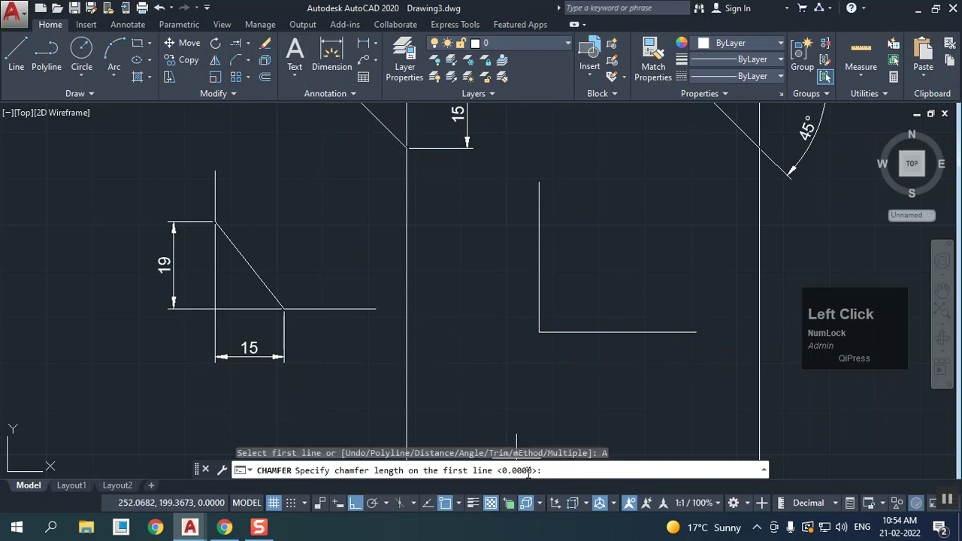
text(15)
key(Return)
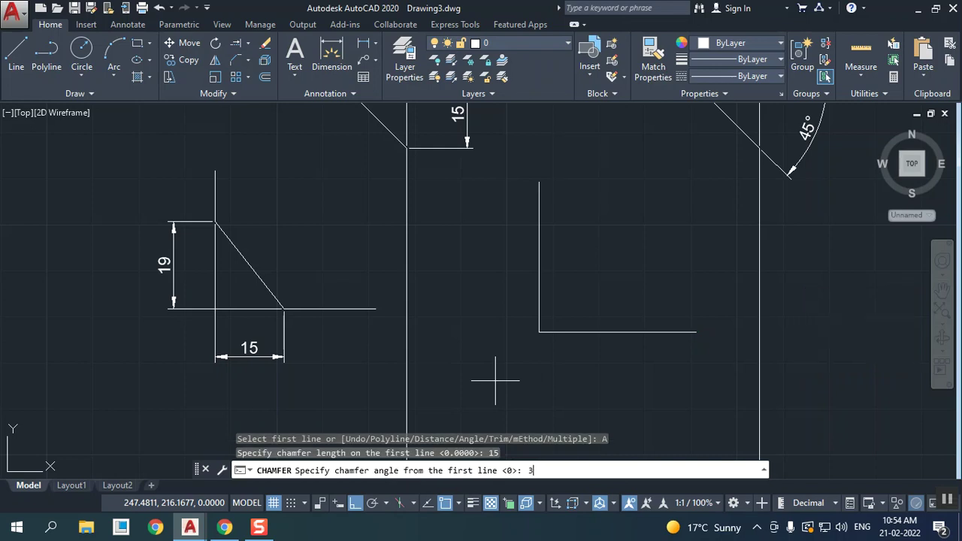
key(Return)
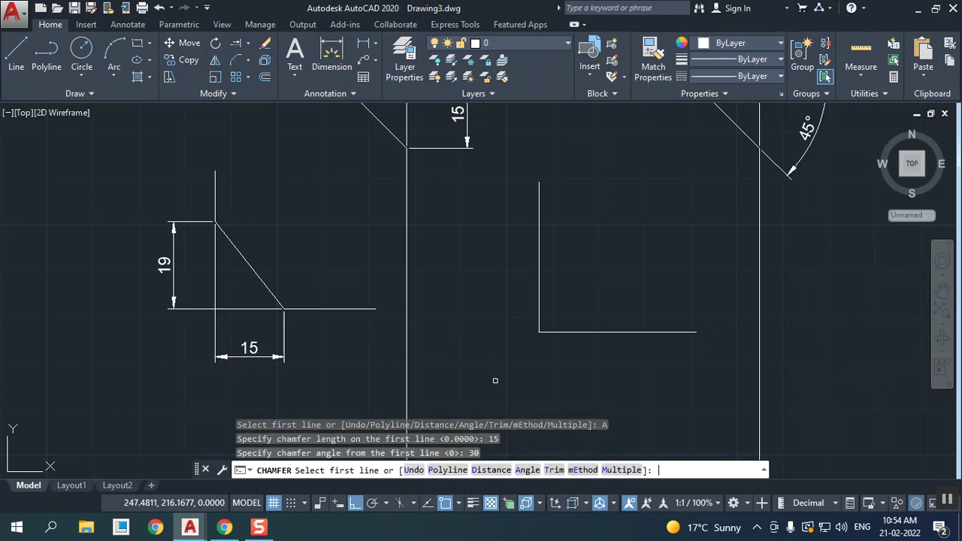
click(563, 331)
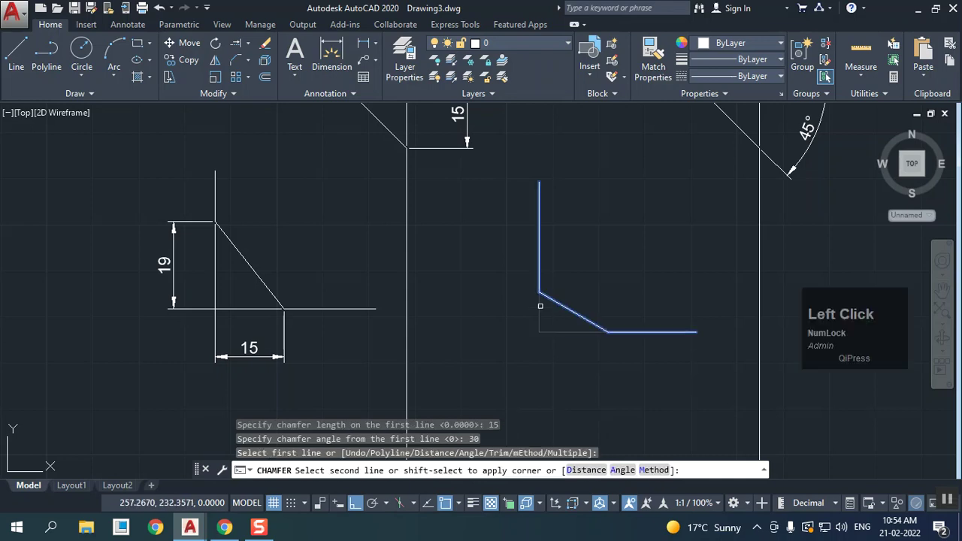
click(541, 305)
- Add a horizontal linear dimension below the angle-based chamfer, between its two endpoints
click(363, 43)
click(609, 333)
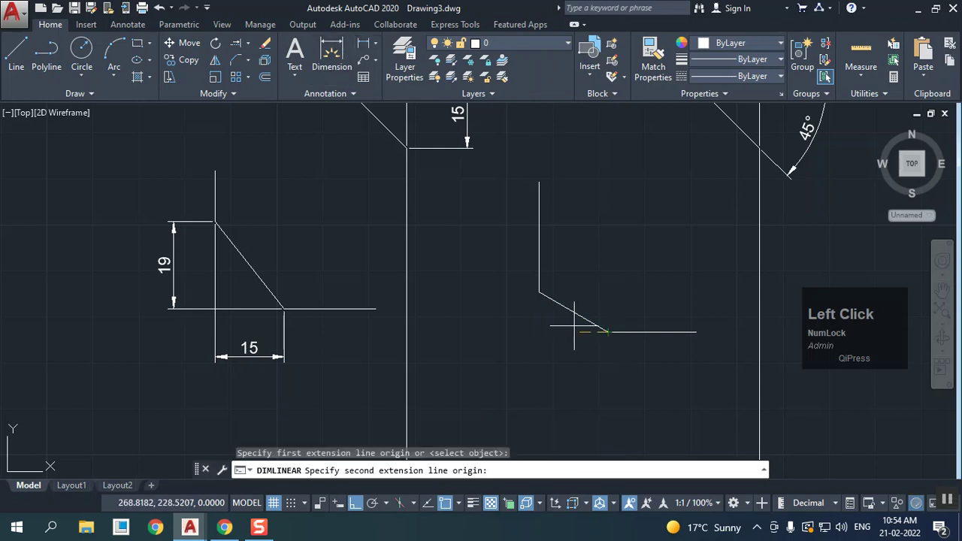
click(539, 293)
click(560, 377)
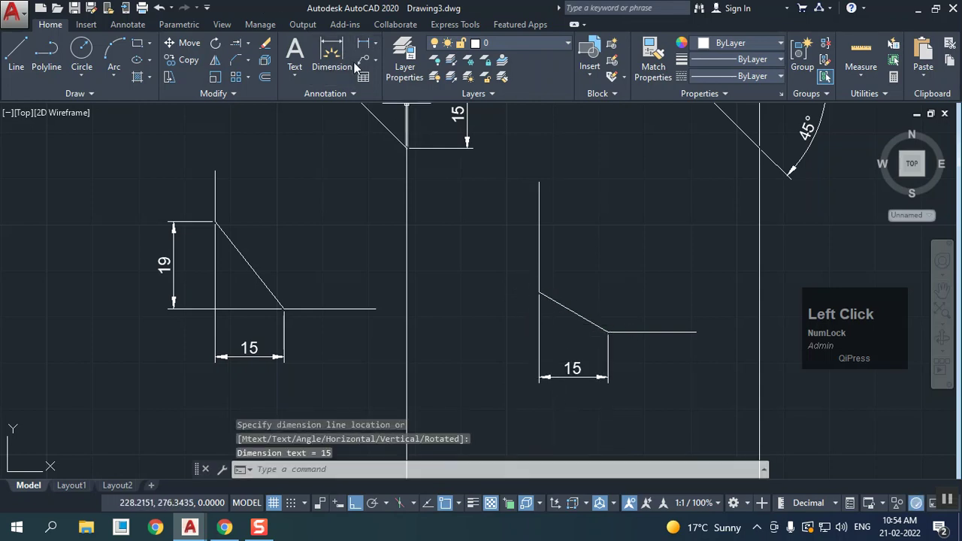
- Add an angular dimension between the horizontal line and the angle-based chamfer line, placed to the left of the corner
click(374, 43)
click(395, 121)
click(631, 331)
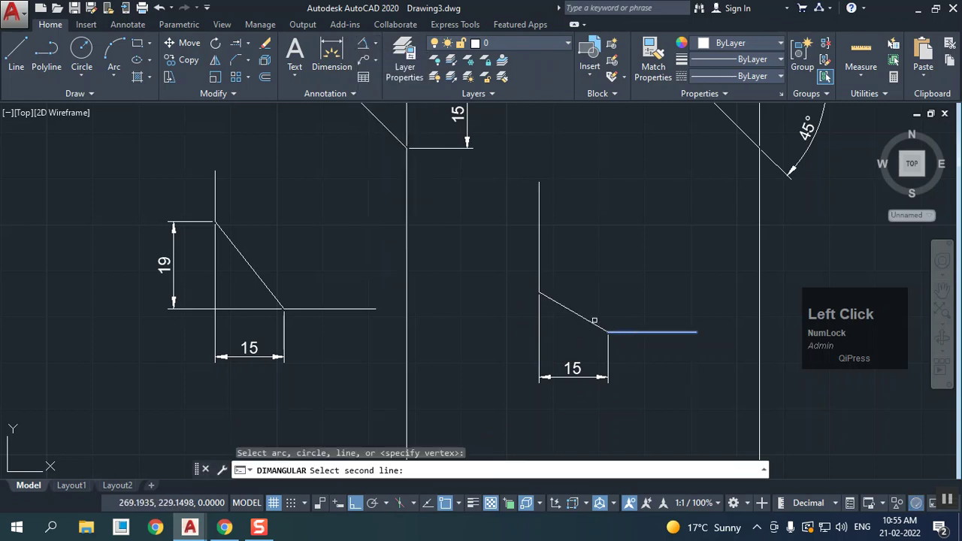
click(586, 318)
click(498, 301)
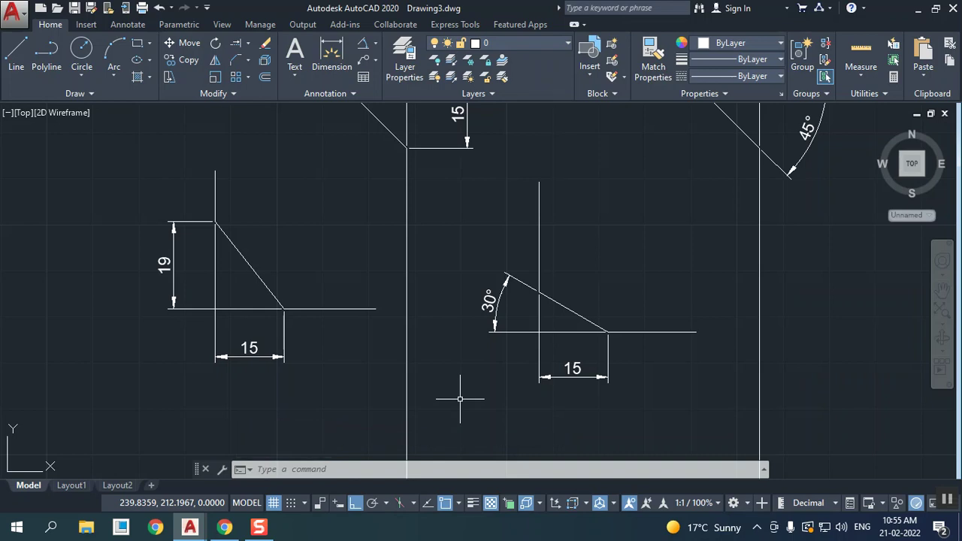
scroll(403, 362, down, 2)
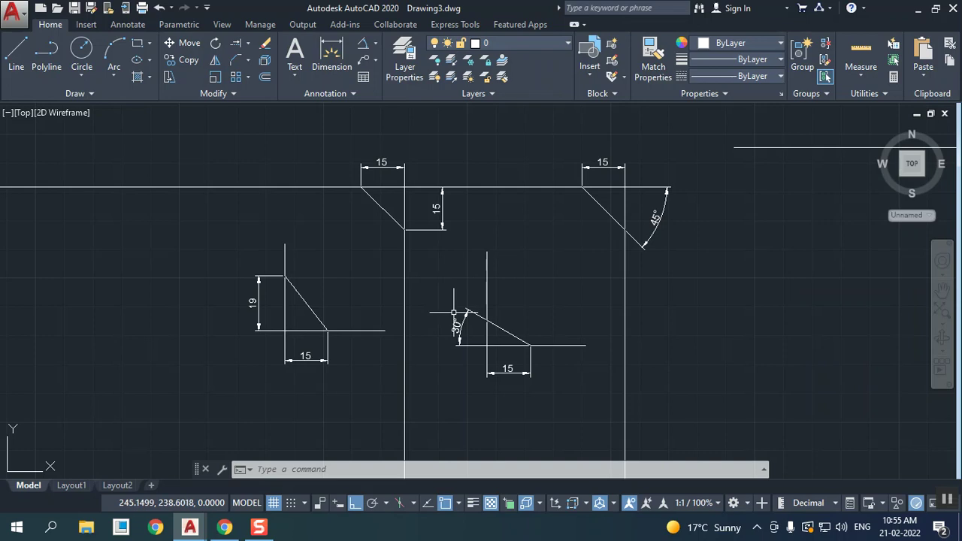
scroll(494, 298, down, 2)
middle_drag(522, 215, 373, 277)
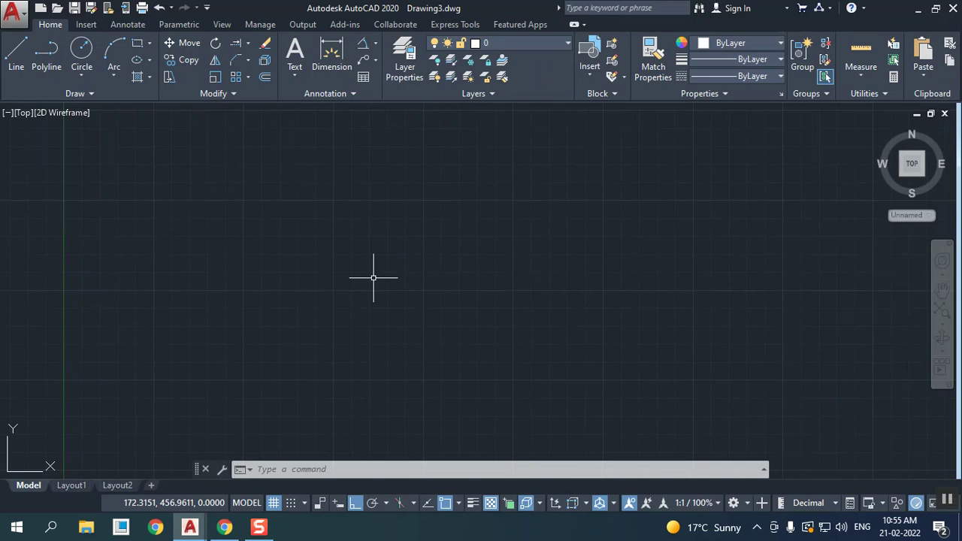
click(137, 42)
click(177, 360)
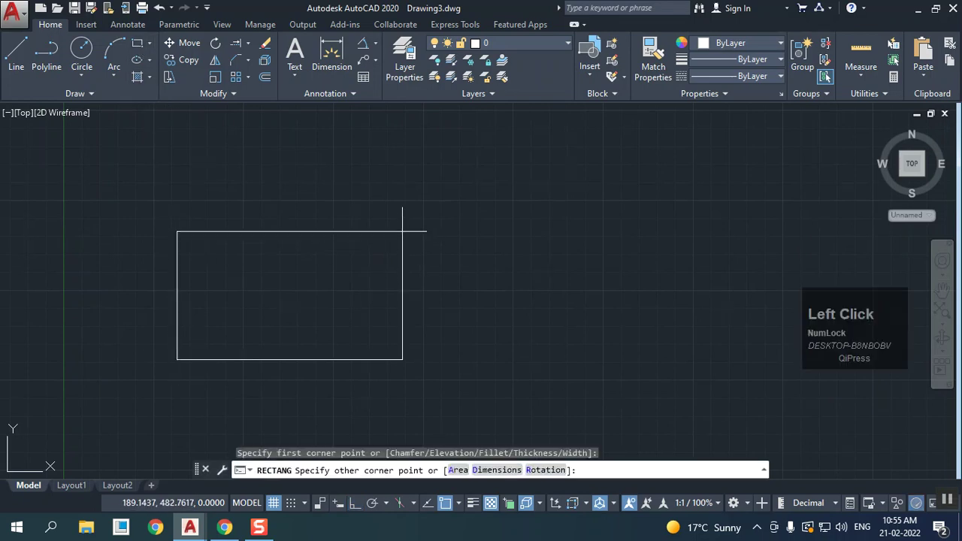
text(@100,)
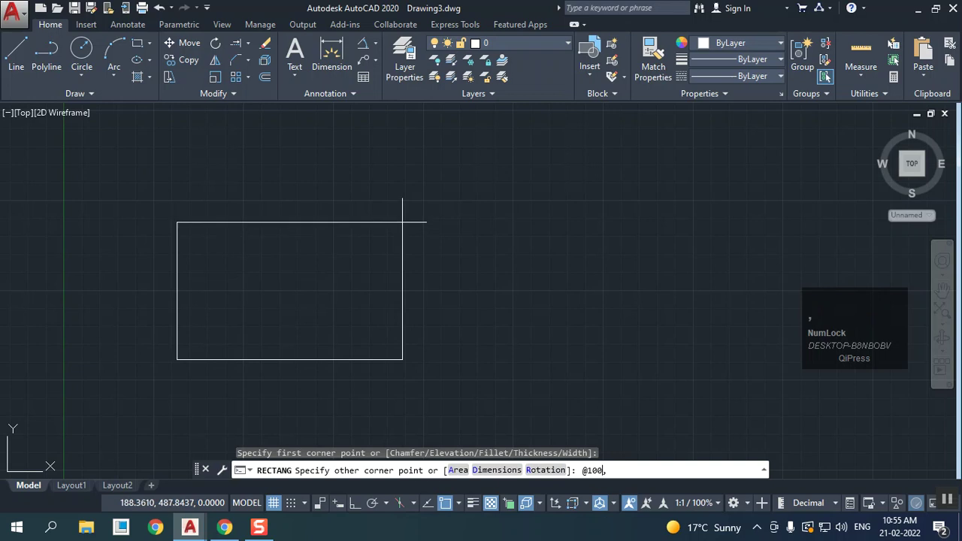
text(80)
key(Return)
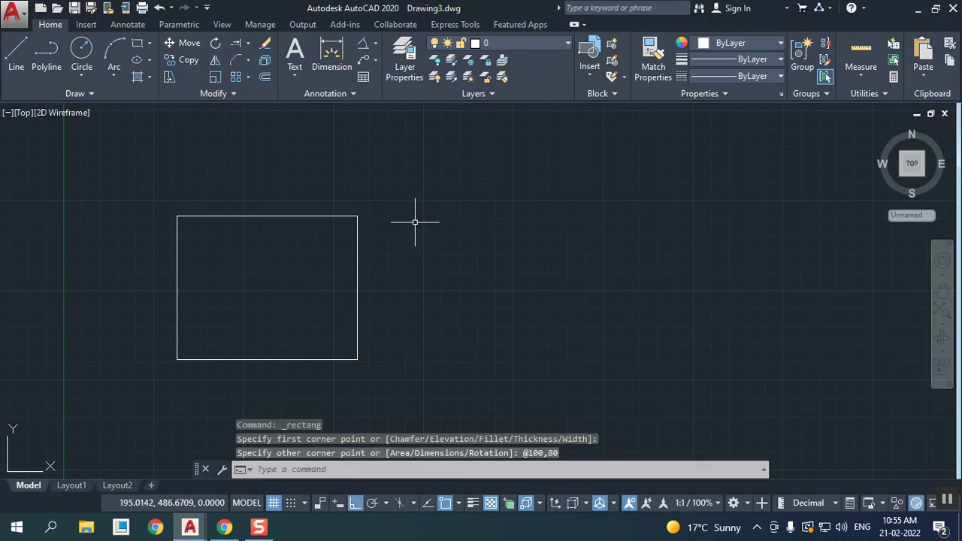
mouse_move(415, 221)
middle_down()
mouse_move(399, 206)
mouse_move(367, 202)
middle_up()
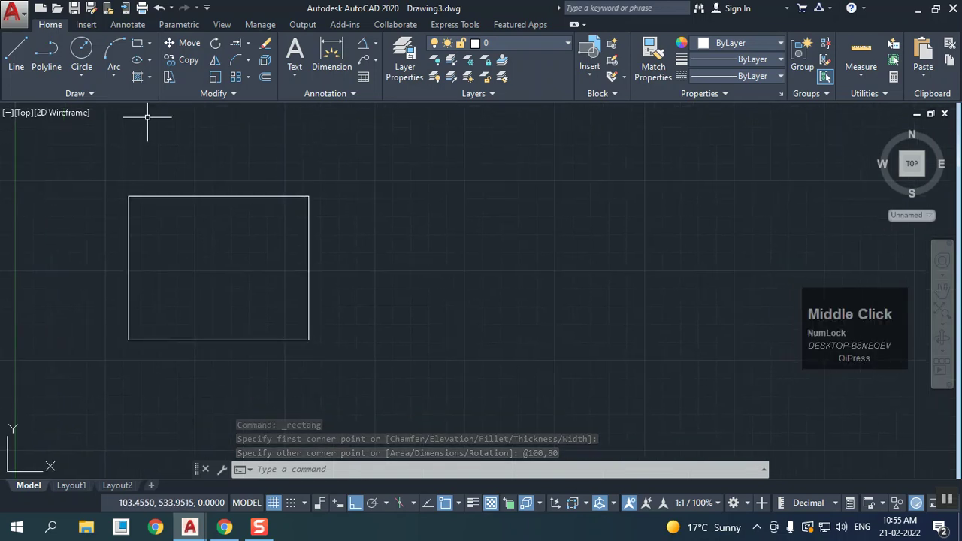
- Draw a 100 by 80 rectangle from four separate lines beside the existing rectangle
click(16, 54)
click(373, 333)
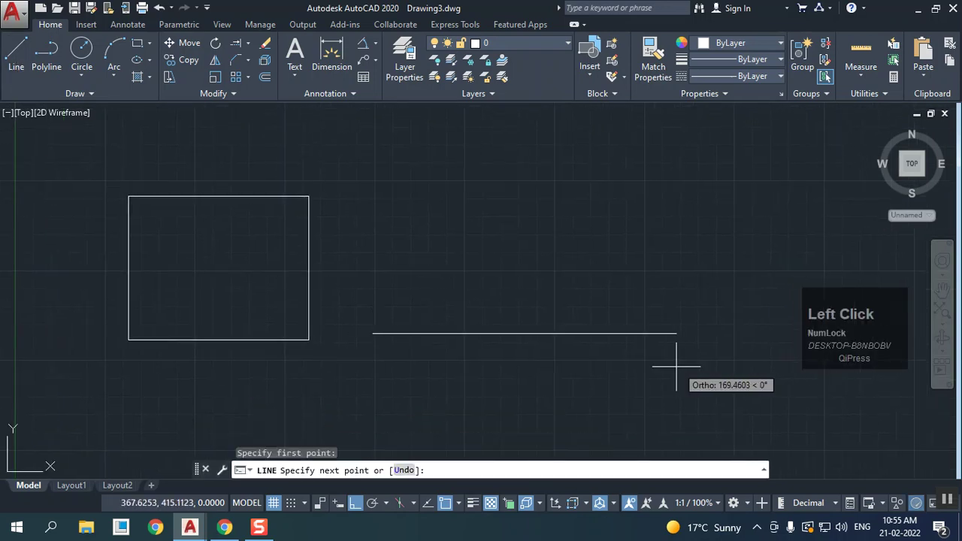
text(100)
key(Return)
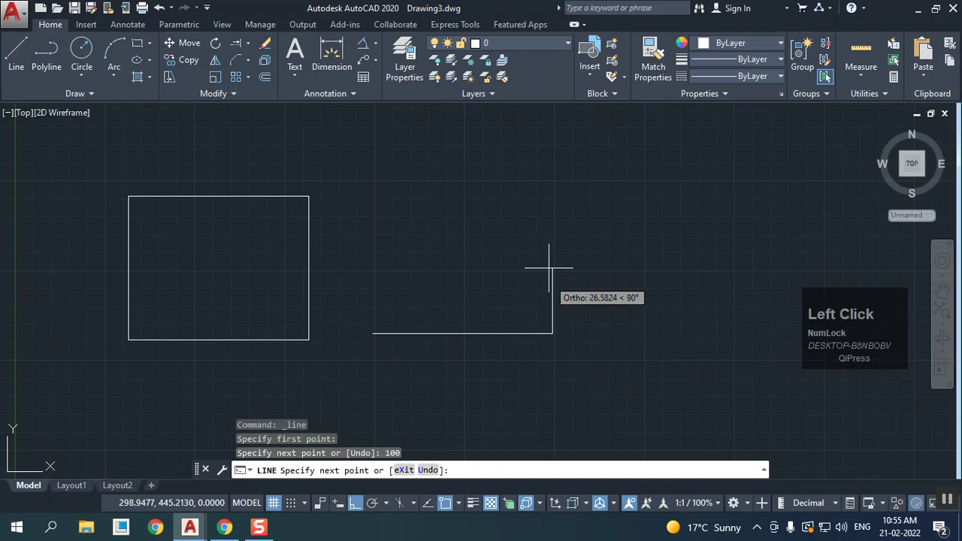
text(80)
key(Return)
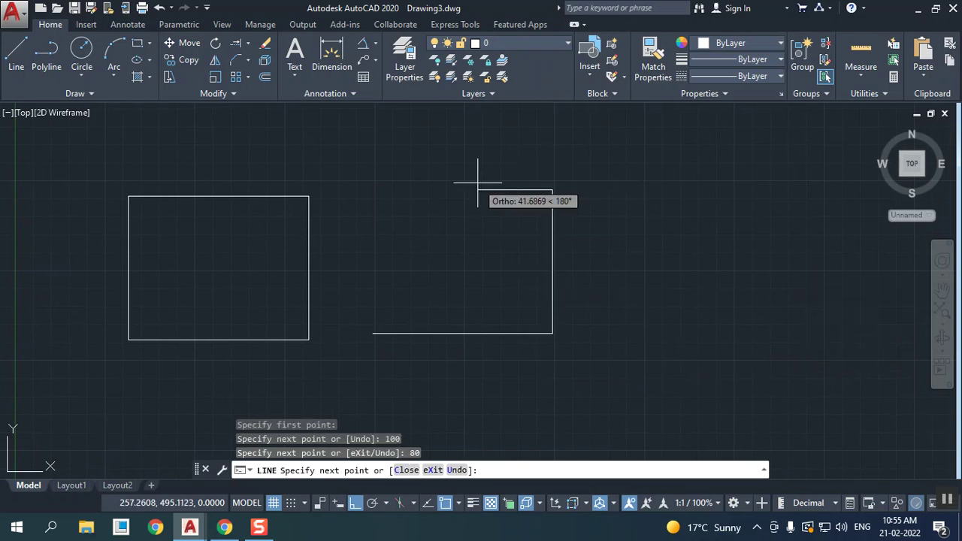
text(100)
key(Return)
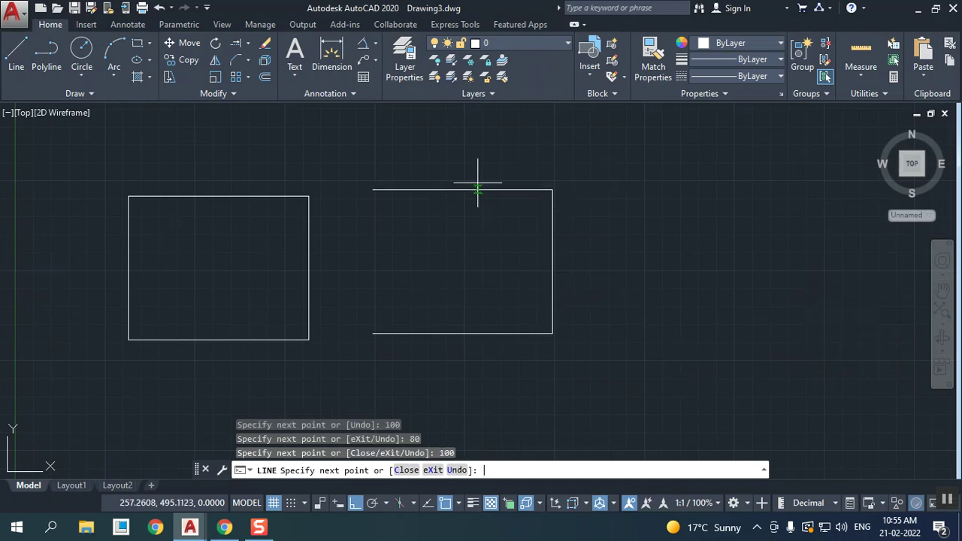
click(372, 333)
right_click(374, 333)
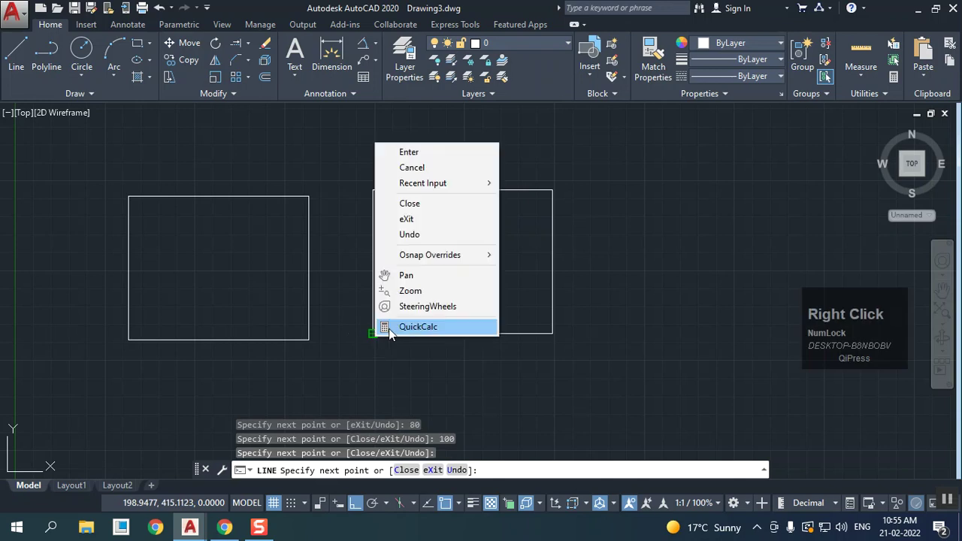
click(421, 168)
- Offset all four sides of the line-drawn rectangle inward by 5
scroll(538, 229, up, 2)
middle_drag(538, 229, 436, 208)
click(263, 84)
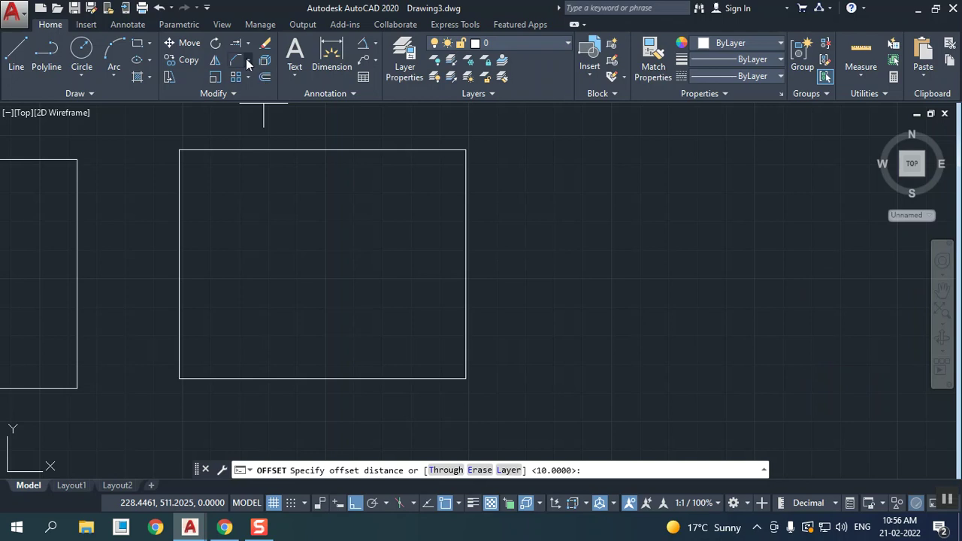
click(265, 76)
text(5)
key(Return)
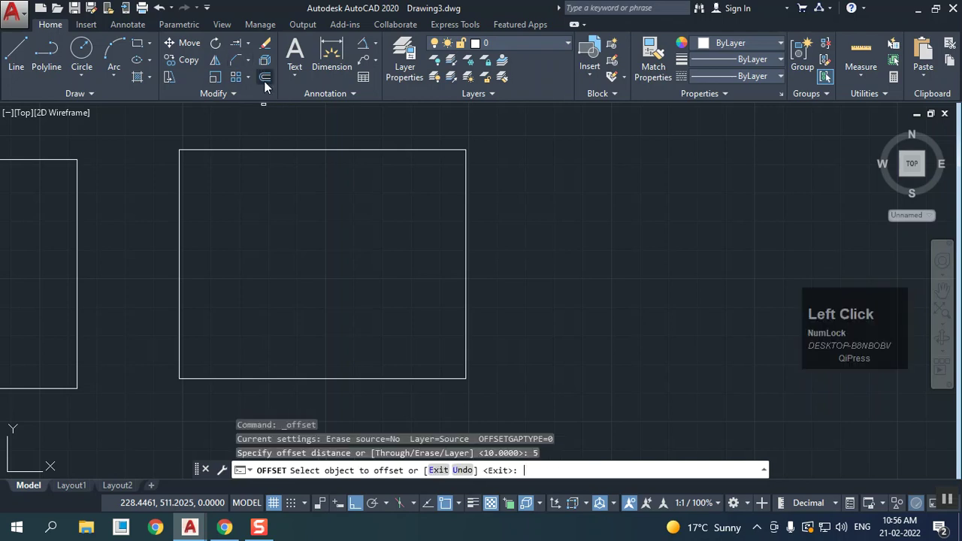
click(180, 235)
click(225, 278)
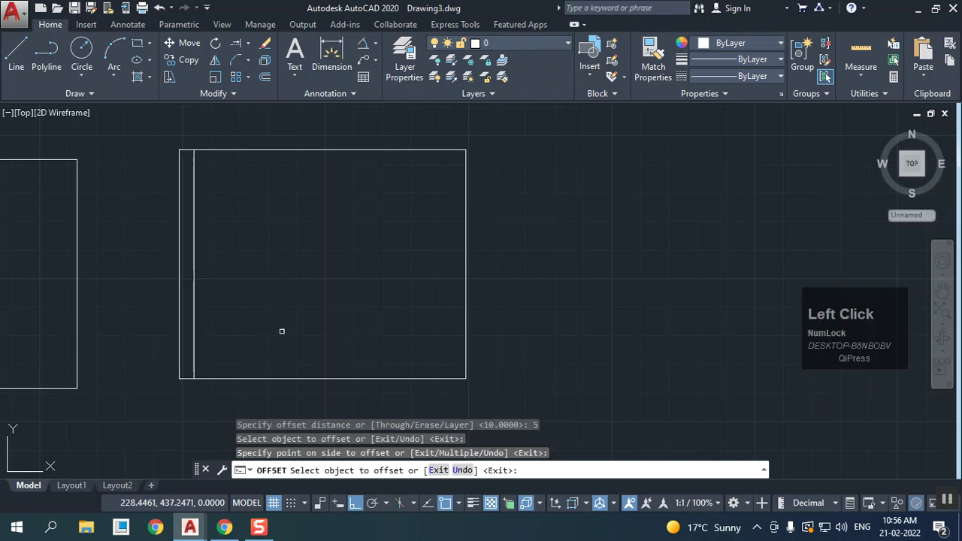
click(299, 382)
click(315, 334)
click(348, 150)
click(349, 174)
click(468, 235)
click(436, 242)
right_click(352, 230)
click(375, 239)
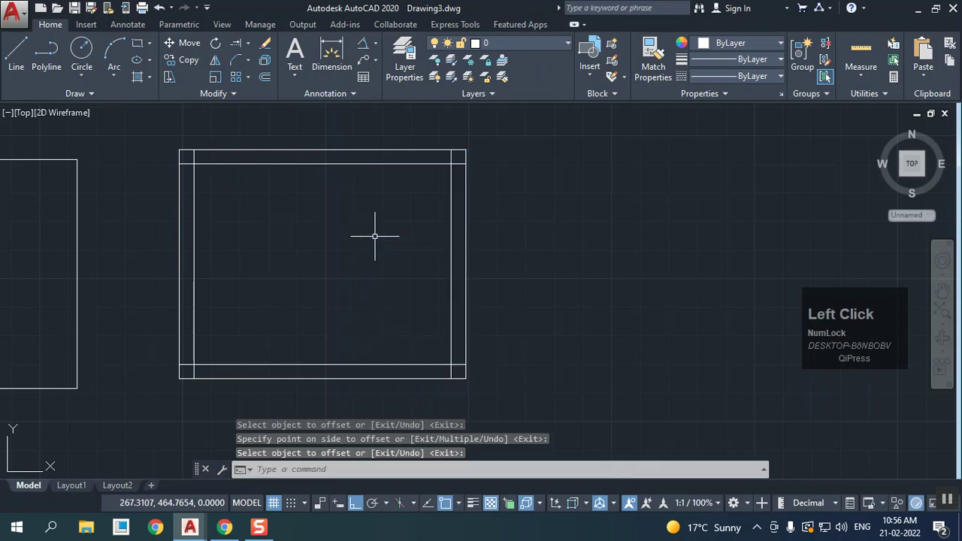
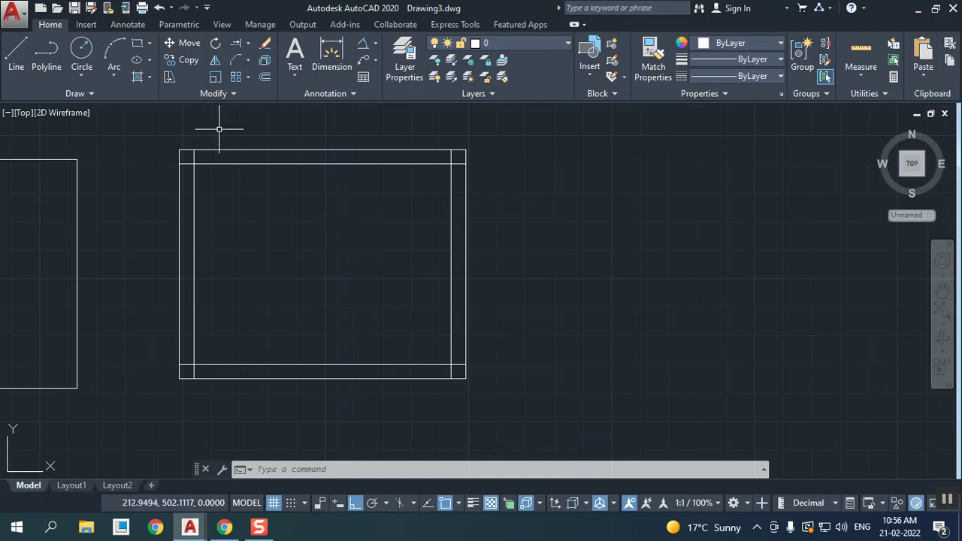
- Offset the outer left side of the line-drawn rectangle inward by 5 two more times
click(266, 79)
text(5)
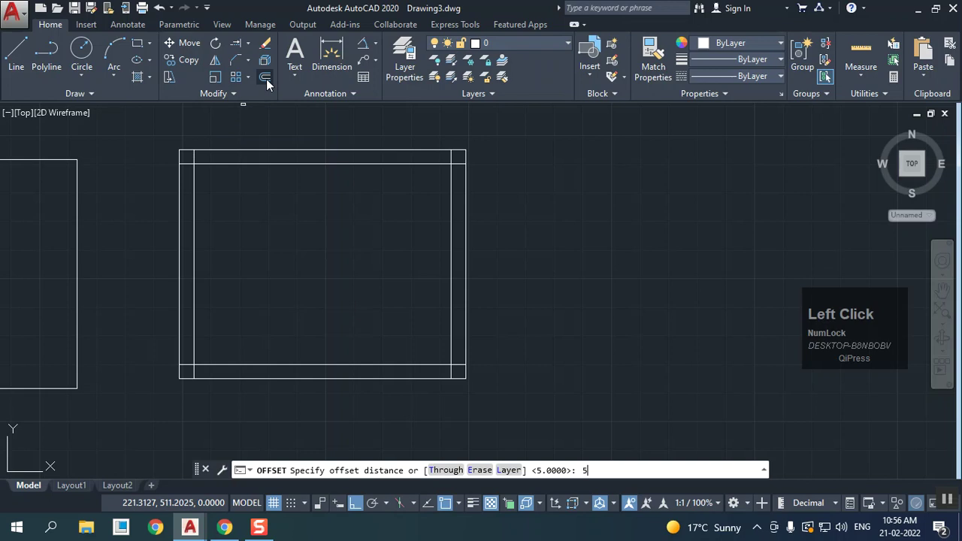
key(Return)
click(180, 271)
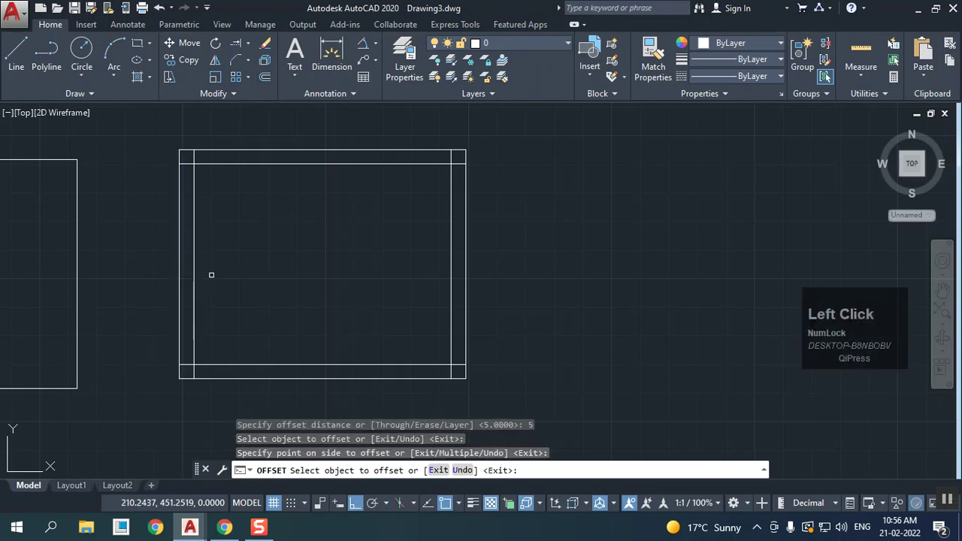
click(209, 277)
click(177, 280)
click(263, 285)
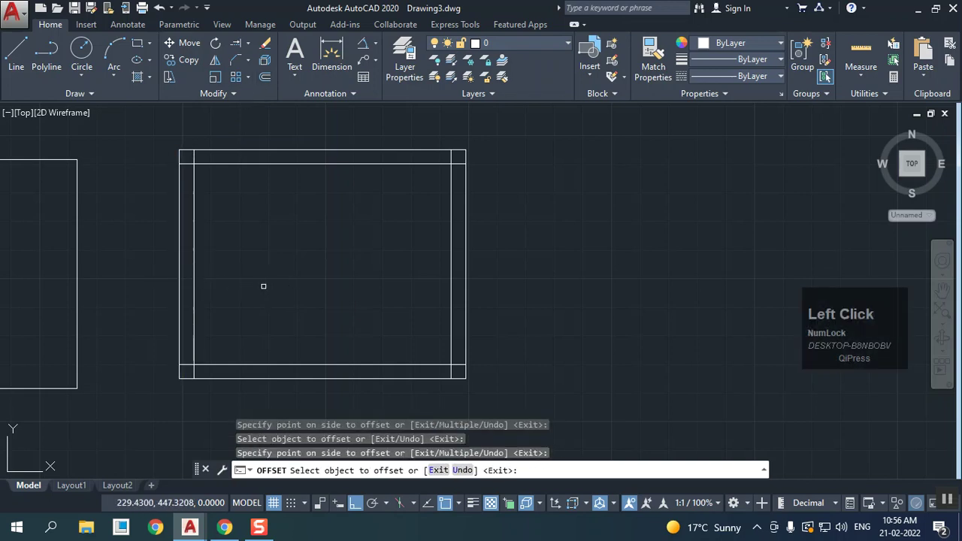
- Offset the outer left side inward by 25, and offset the resulting line another 25 in the same direction
click(263, 78)
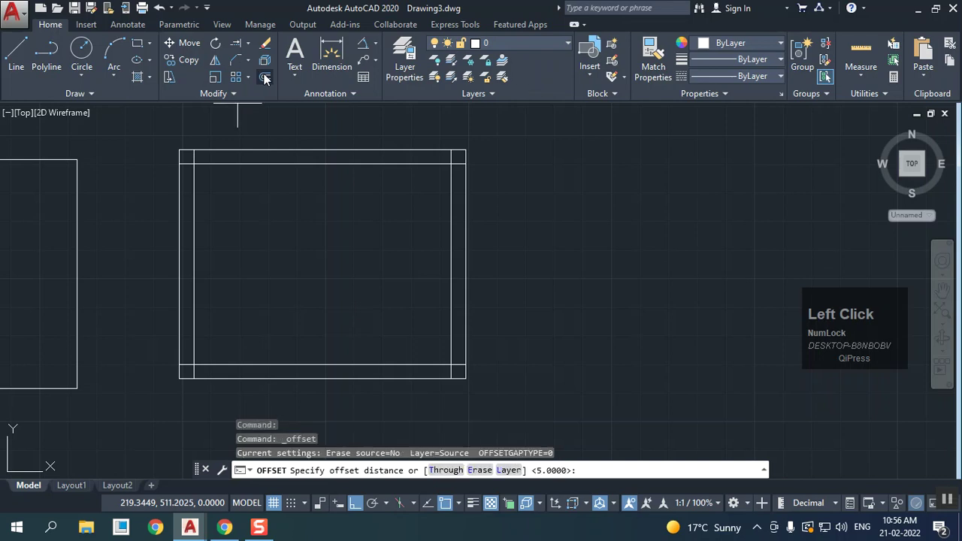
text(25)
key(Return)
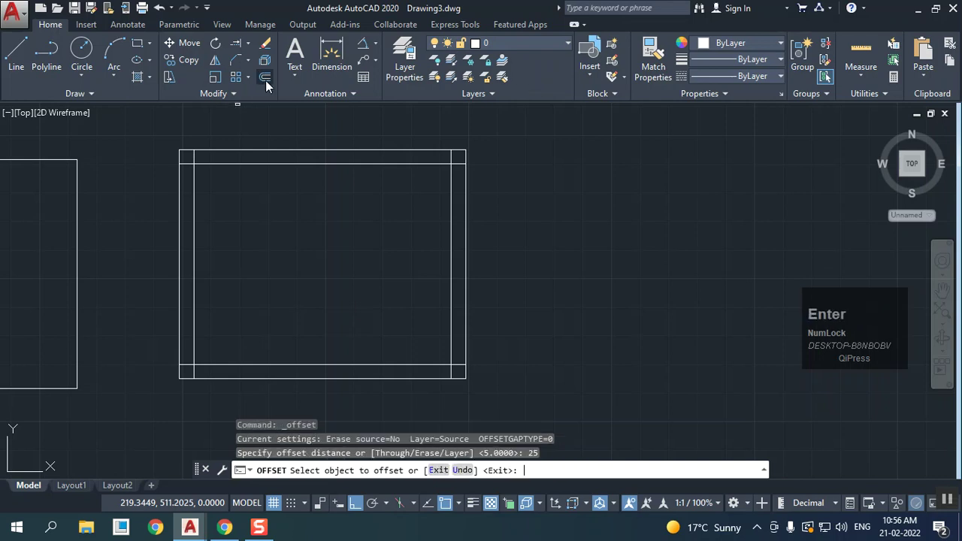
click(181, 340)
click(232, 338)
click(252, 346)
click(307, 337)
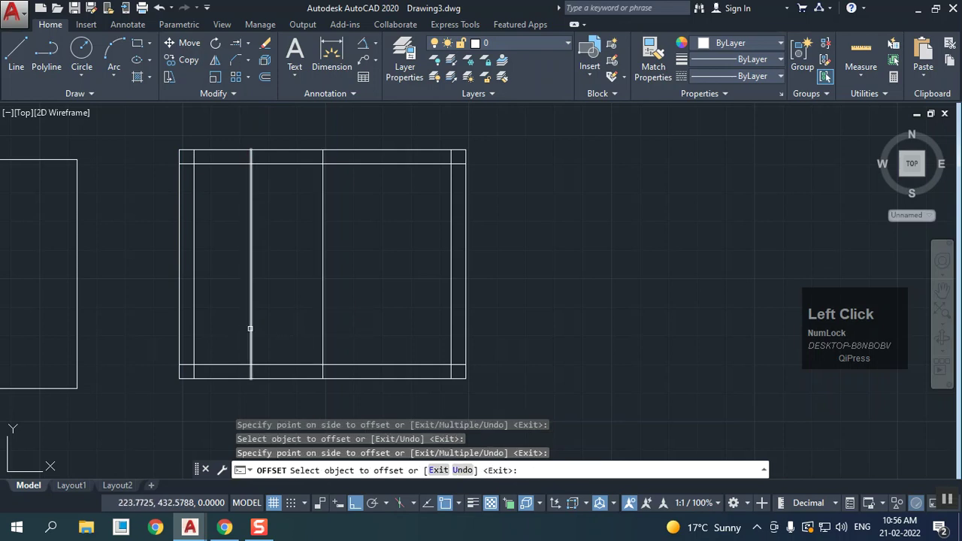
- Offset the outer bottom side upward by 25, and offset the resulting line another 25 upward
click(375, 387)
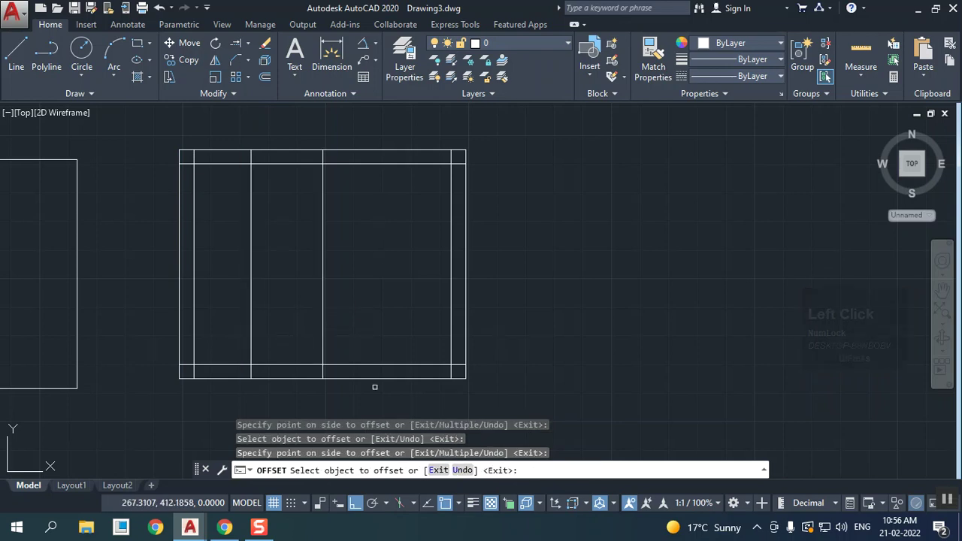
click(375, 377)
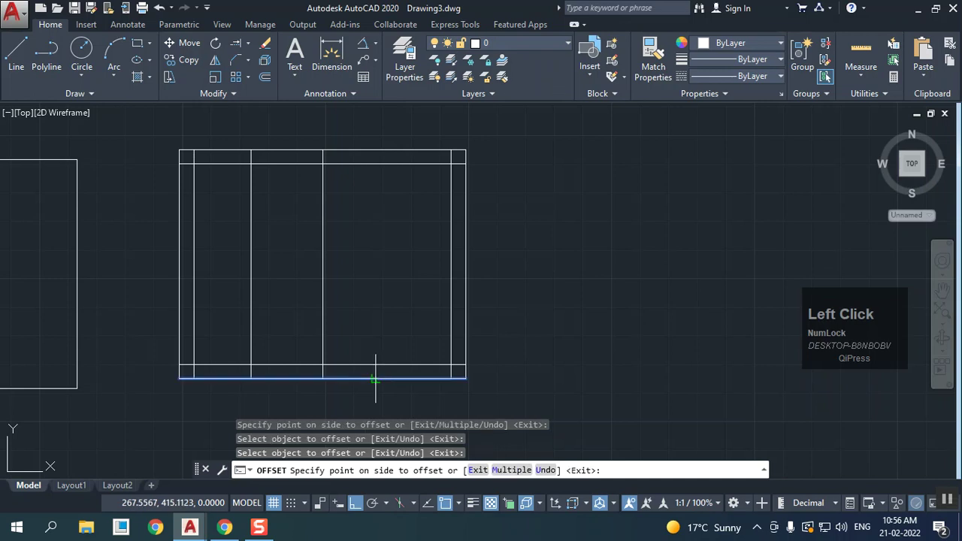
click(384, 340)
click(391, 307)
click(397, 263)
right_click(399, 236)
click(417, 239)
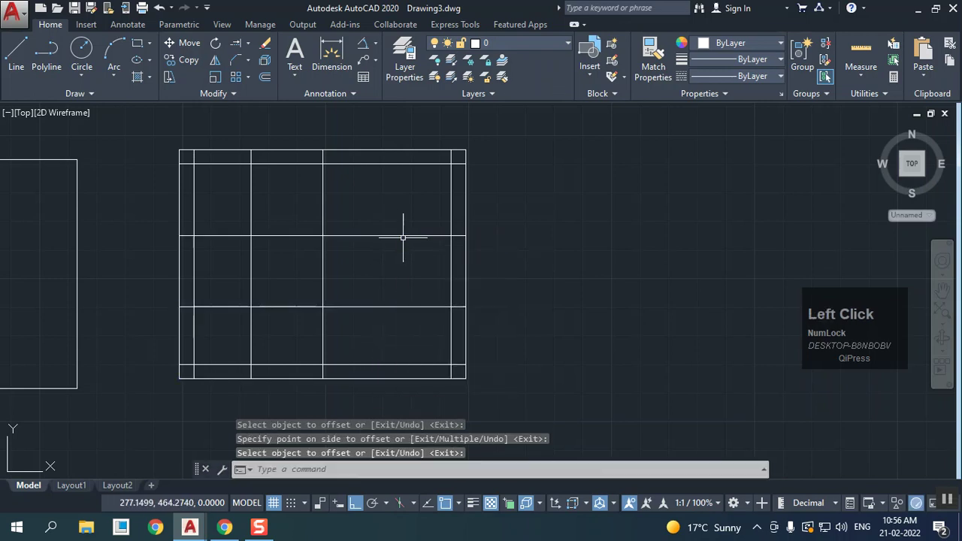
- Draw two connected lines from the first inner vertical's intersection with the inner bottom line, through the central upper grid intersection, to the inner right line's lower grid intersection
click(16, 55)
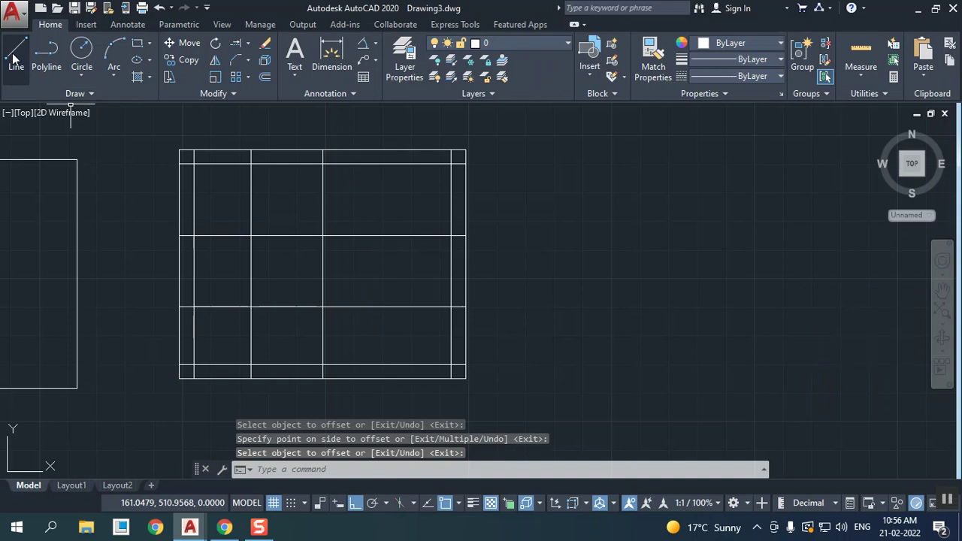
click(252, 364)
click(324, 235)
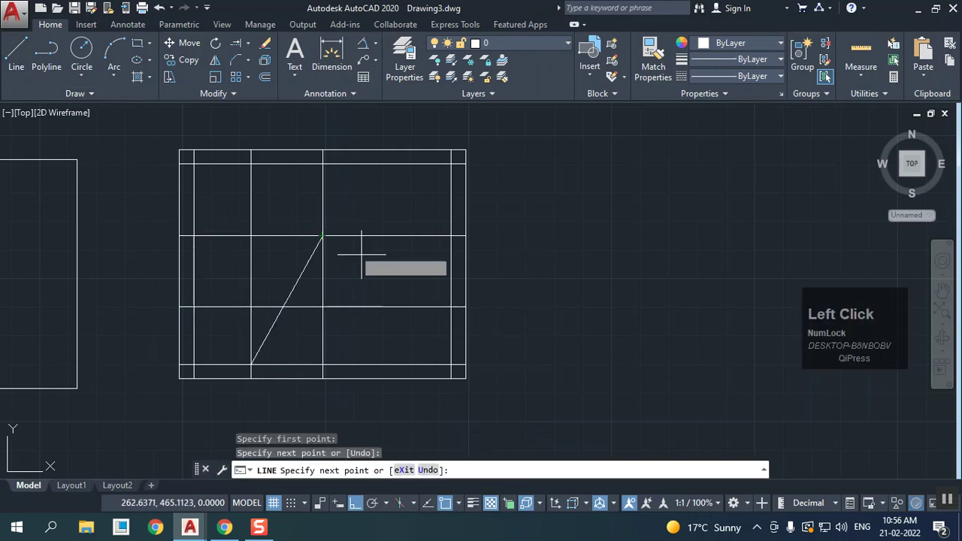
click(451, 307)
right_click(450, 307)
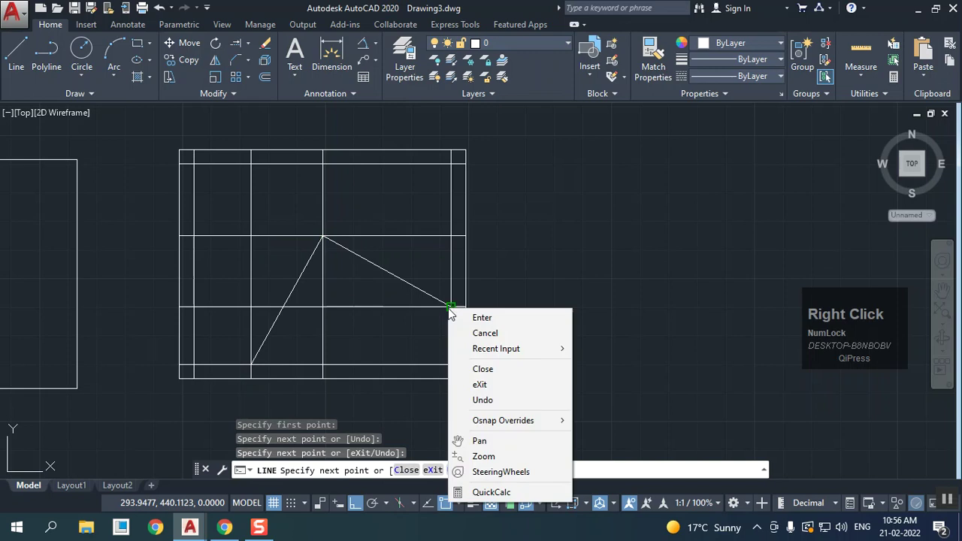
click(469, 316)
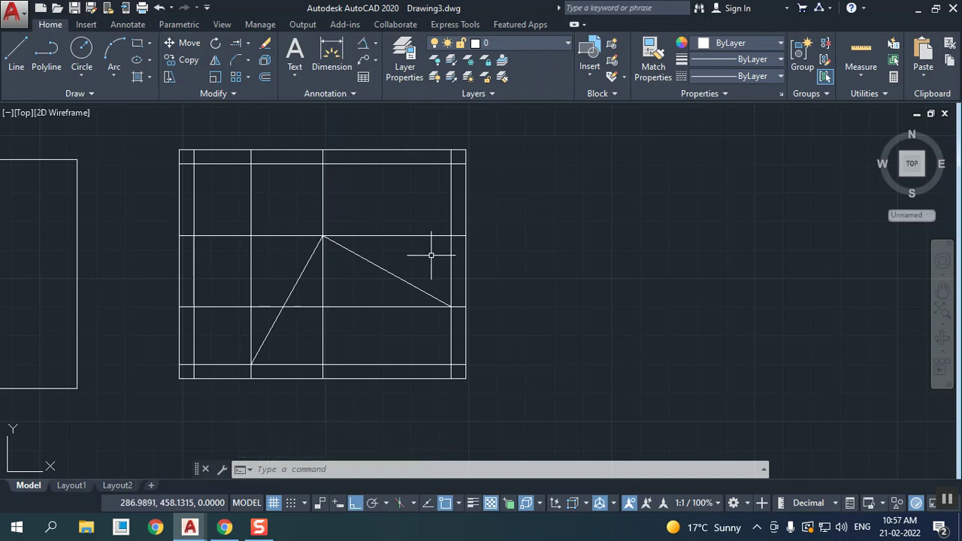
- Delete the two vertical and two horizontal construction lines offset by 25, leaving the angled lines
click(364, 306)
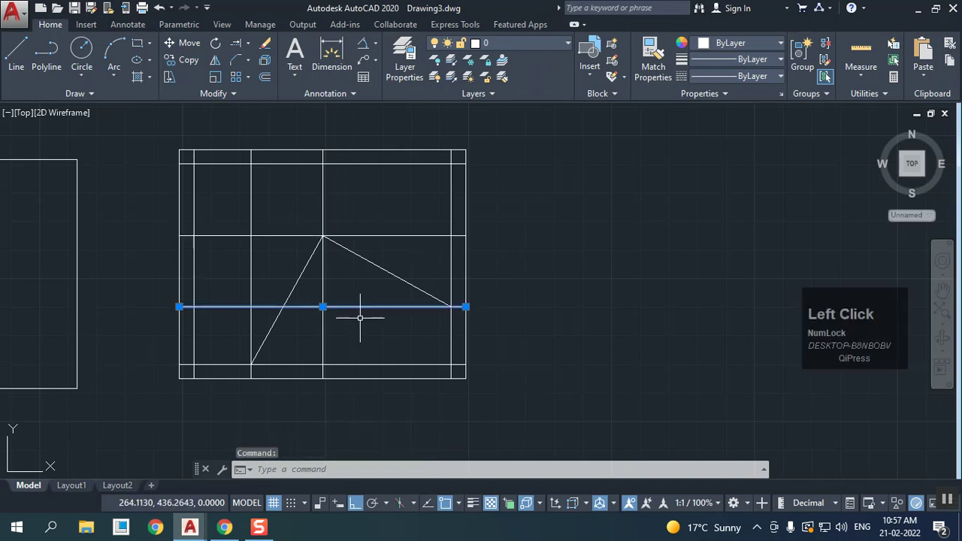
click(325, 276)
click(314, 270)
click(290, 250)
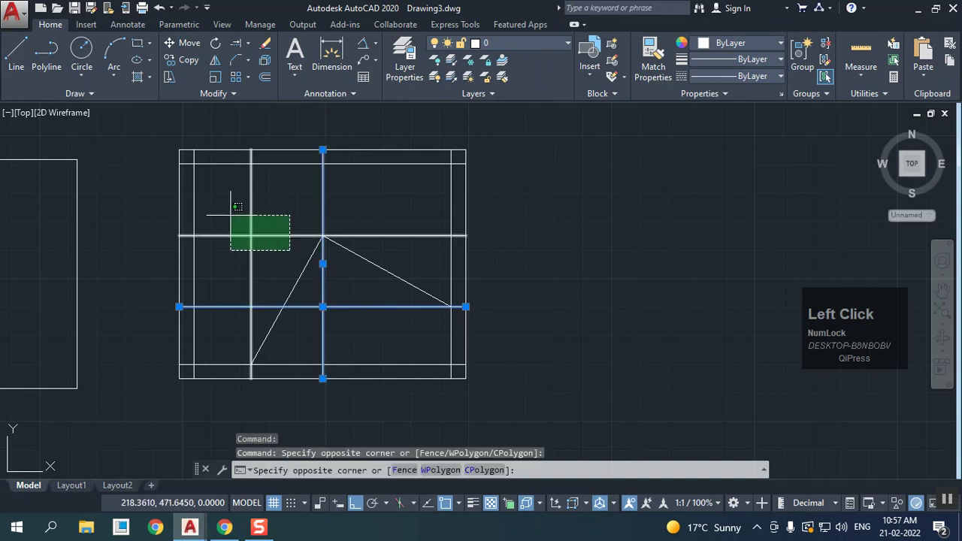
click(229, 214)
key(Delete)
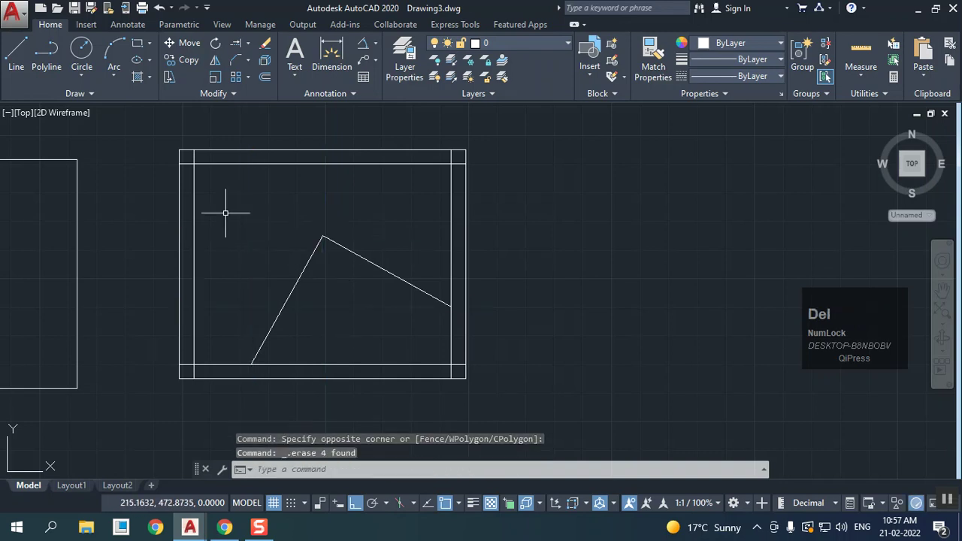
click(248, 62)
click(240, 79)
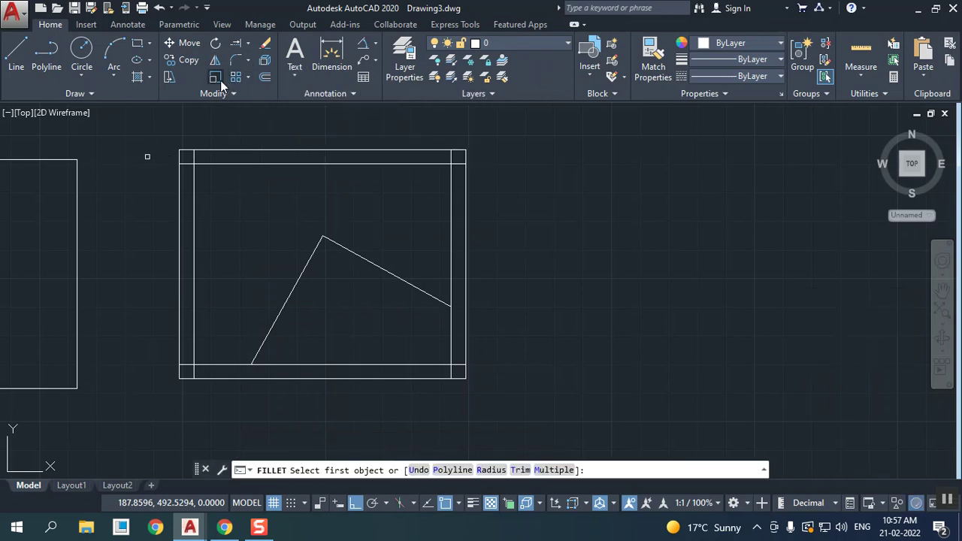
click(233, 59)
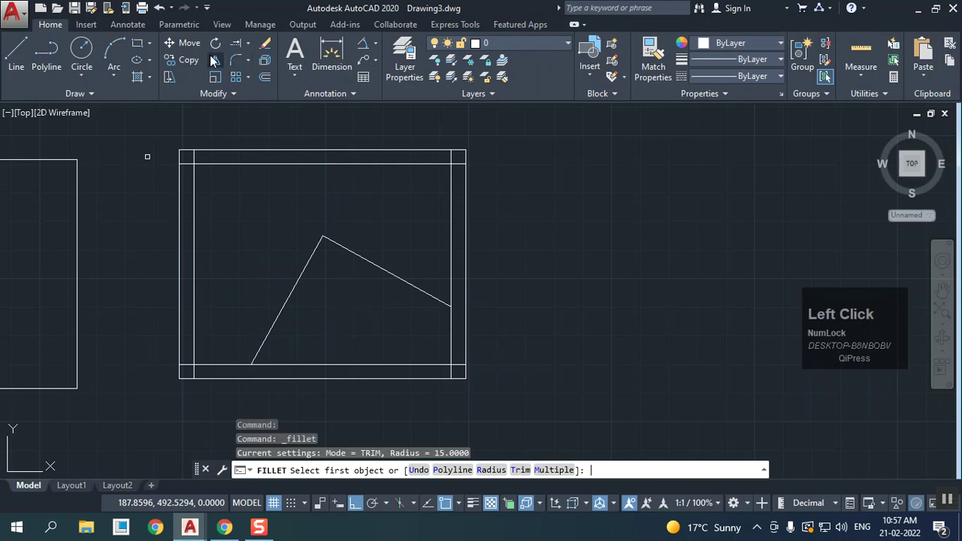
text(5)
key(Return)
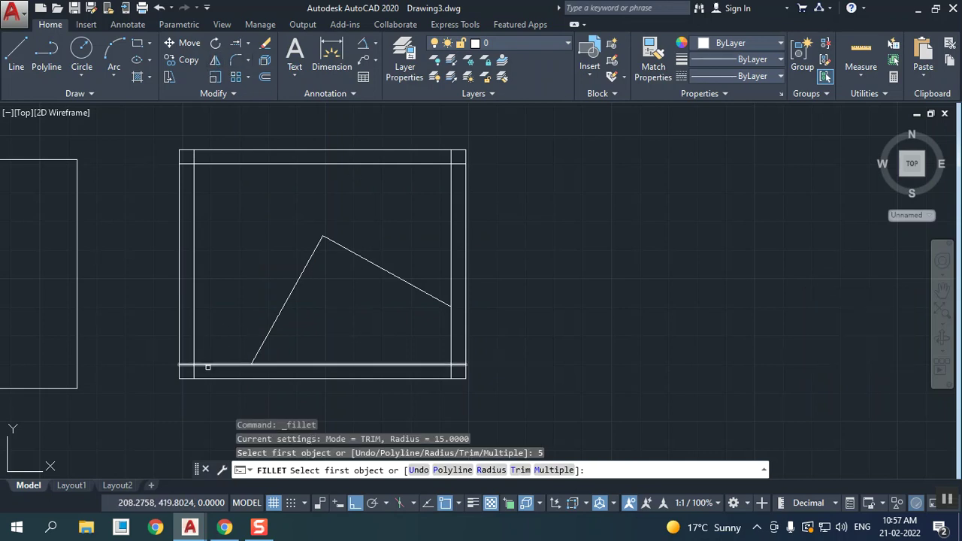
- Fillet the lower-left corner of the inner outline with a radius of 5
click(237, 64)
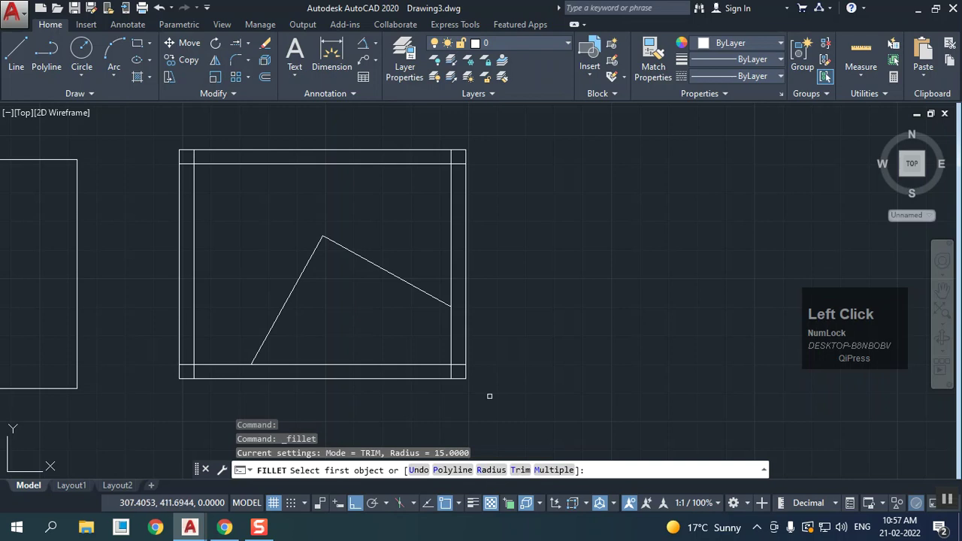
click(494, 471)
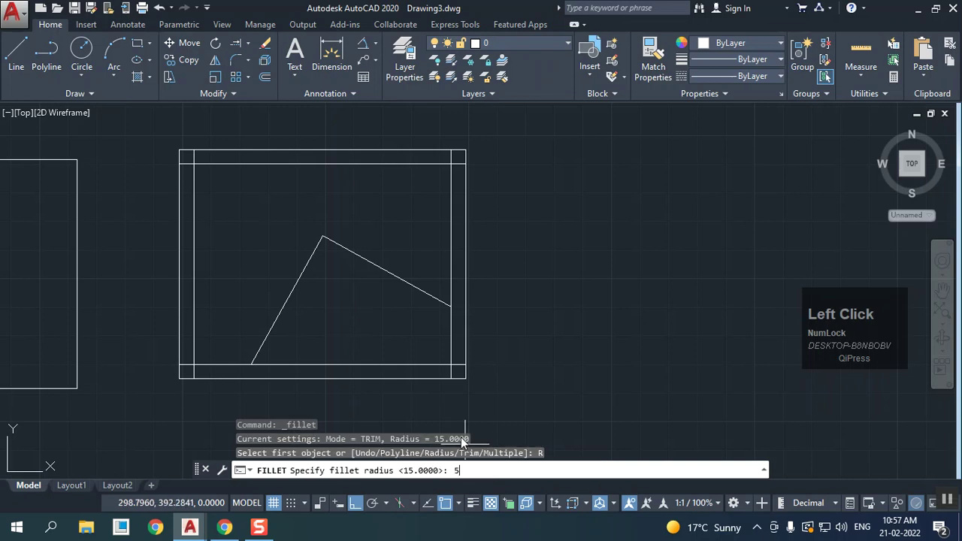
text(5)
key(Return)
click(194, 348)
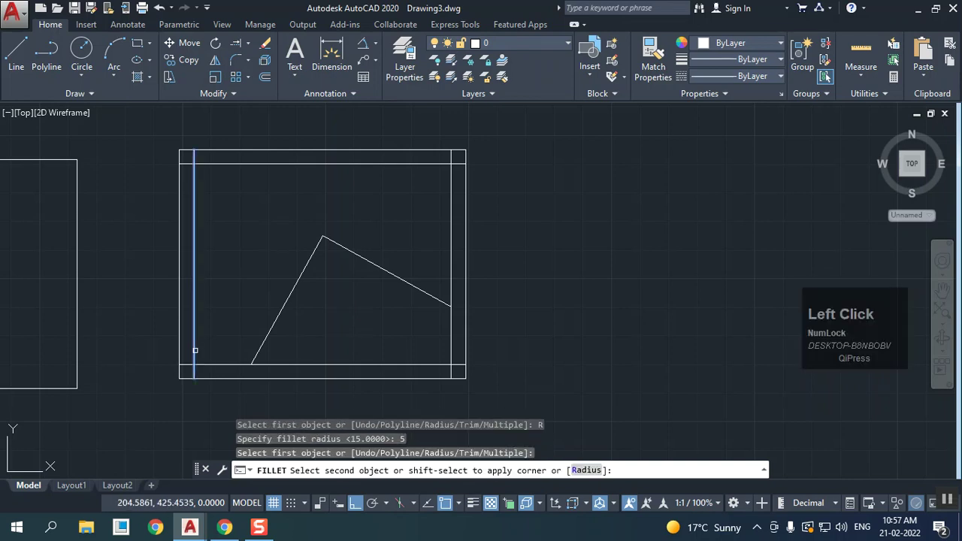
click(202, 364)
- Fillet the corner between the inner bottom line and the rising angled line with a radius of 10
click(238, 62)
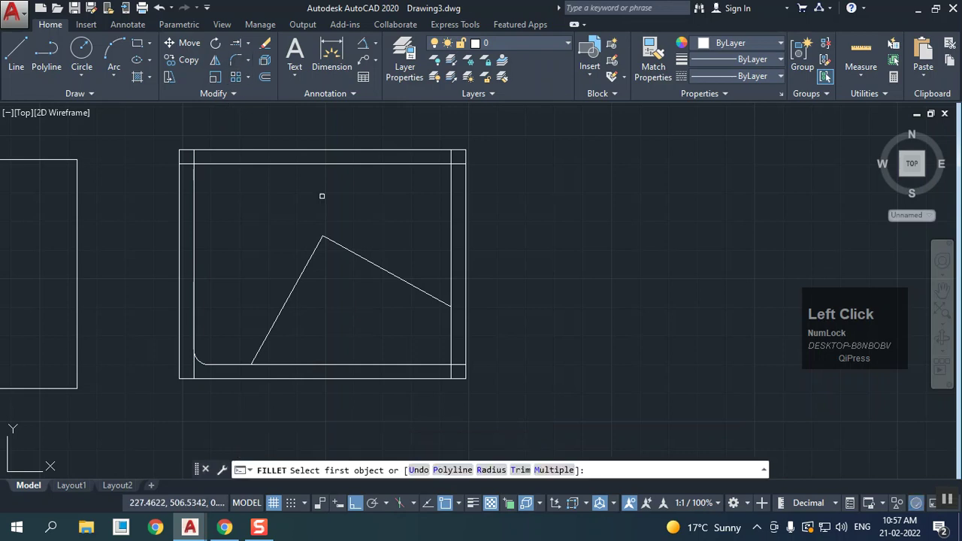
click(494, 470)
text(1)
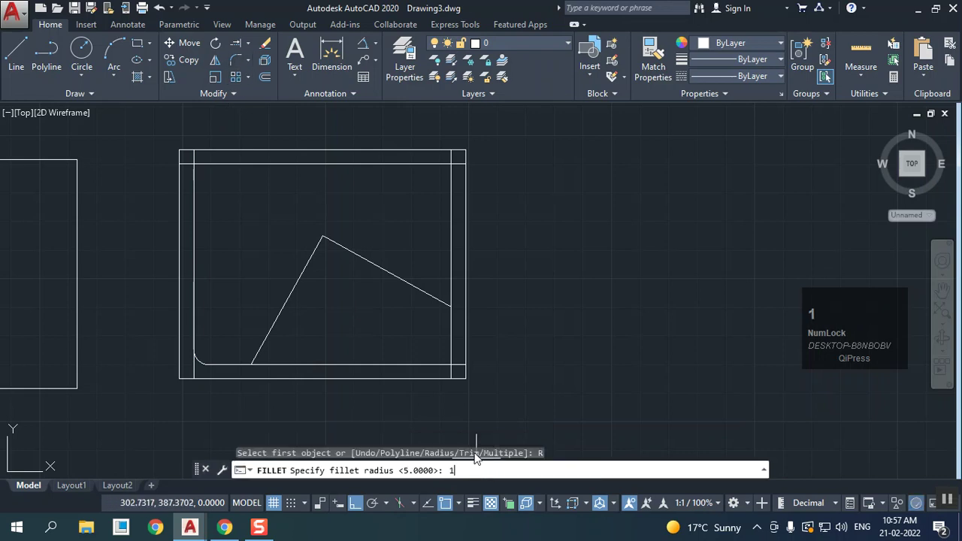
key(Return)
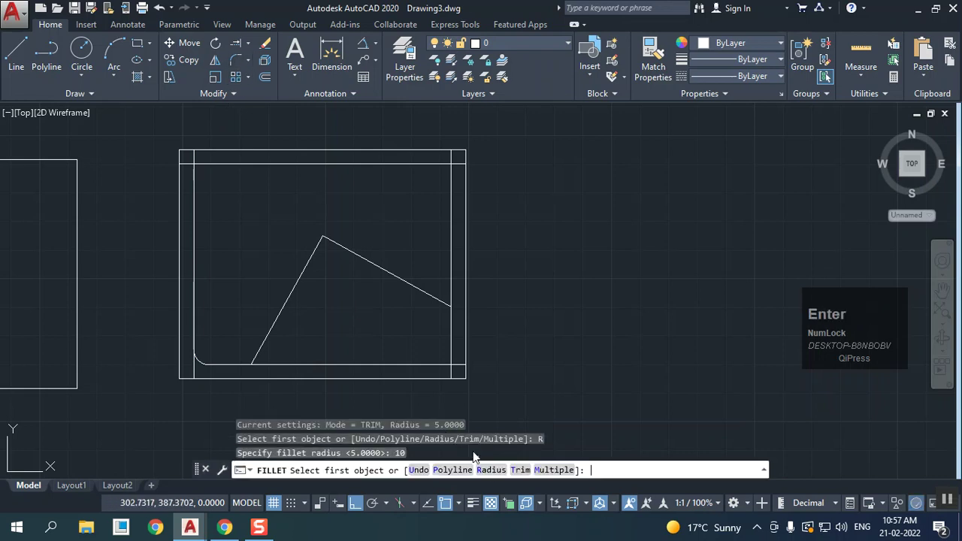
click(230, 365)
click(262, 339)
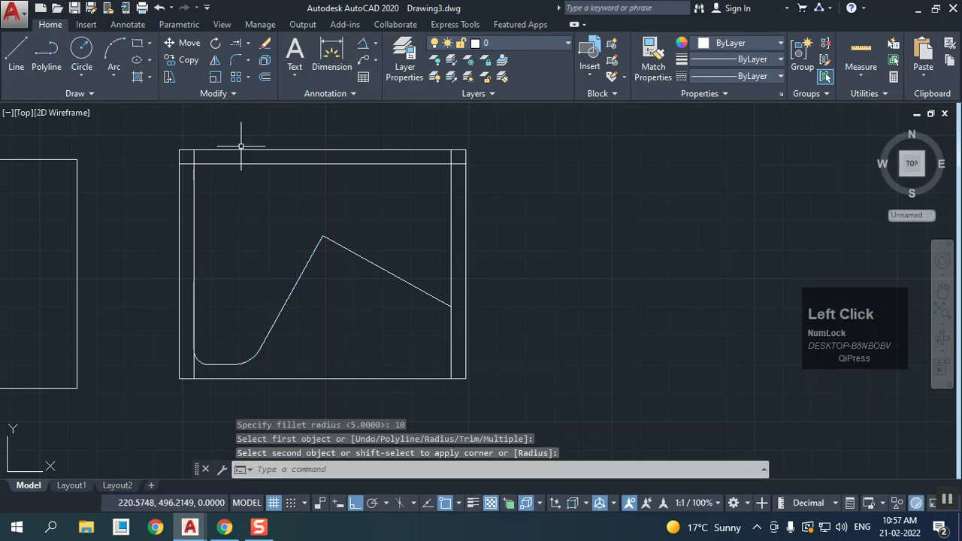
- Fillet the peak between the two angled lines with a radius of 25, and delete the duplicate full-height vertical line on the inner left side
click(239, 61)
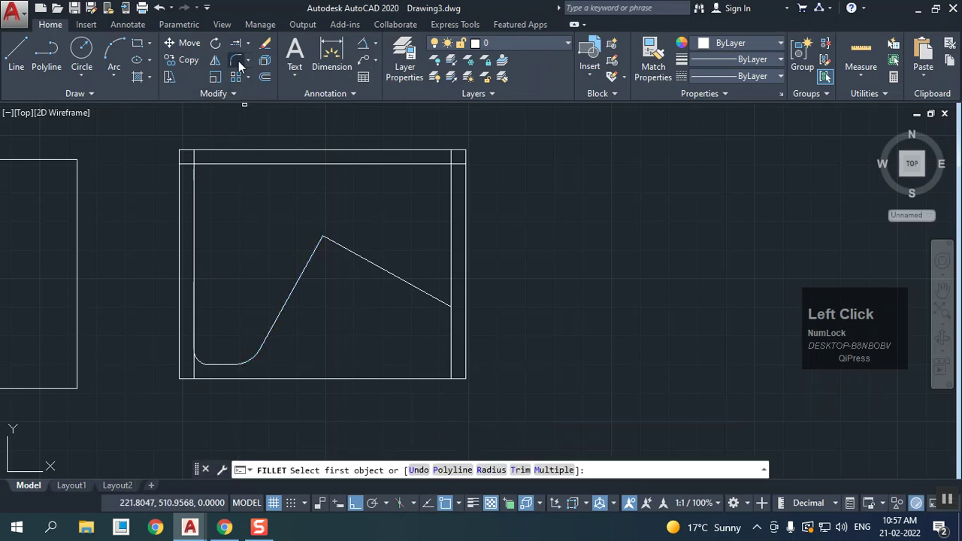
click(491, 471)
text(25)
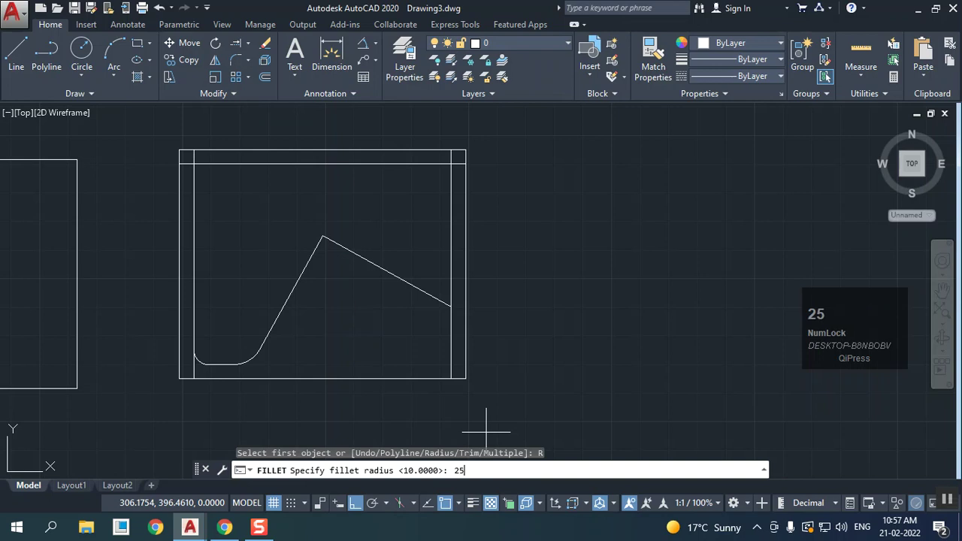
key(Return)
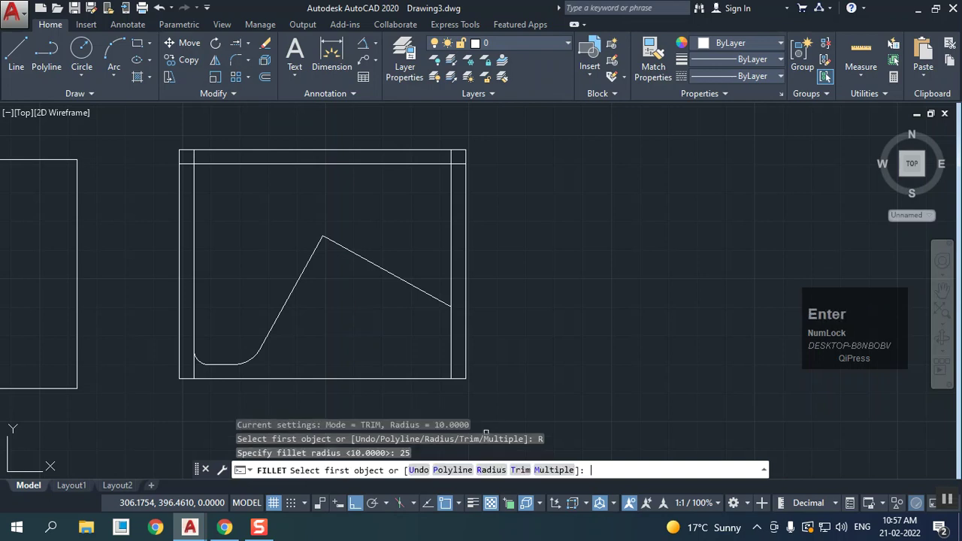
click(297, 277)
click(358, 257)
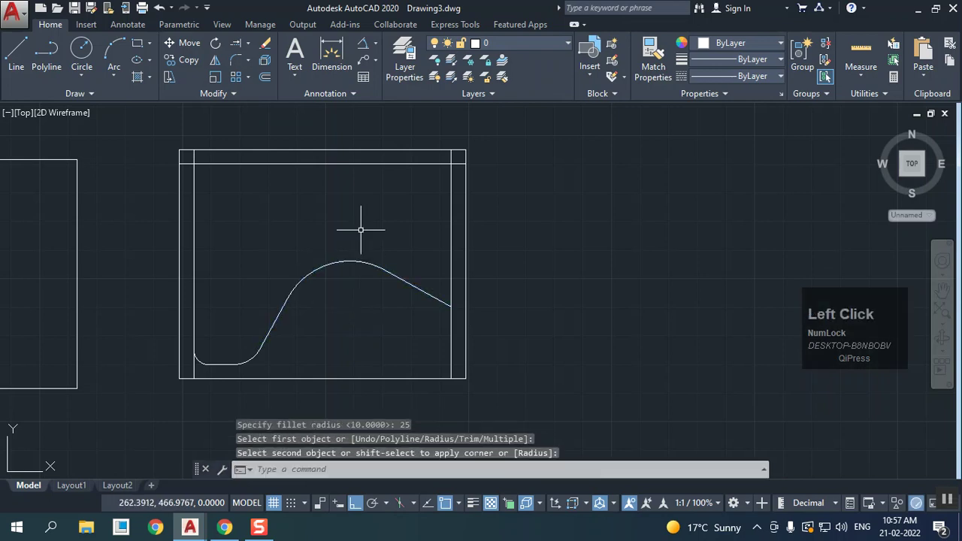
click(193, 371)
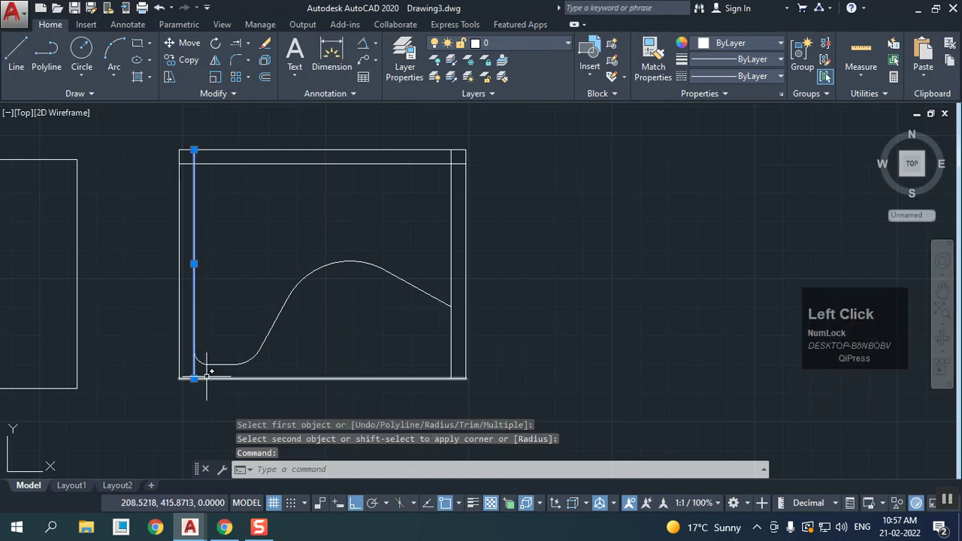
key(Delete)
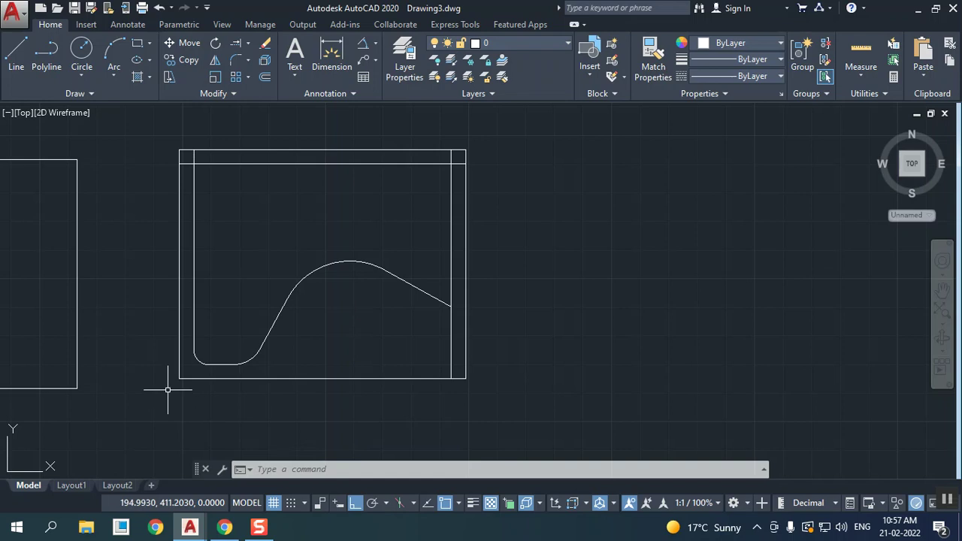
- Chamfer the upper-left corner of the inner outline using a length of 10 and an angle of 45
click(238, 59)
click(250, 59)
click(269, 107)
click(528, 470)
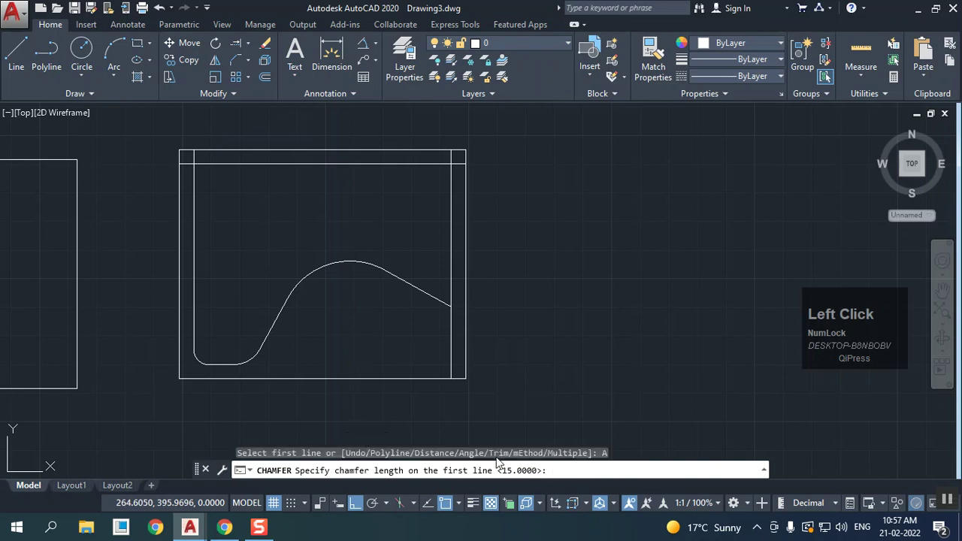
text(10)
key(Return)
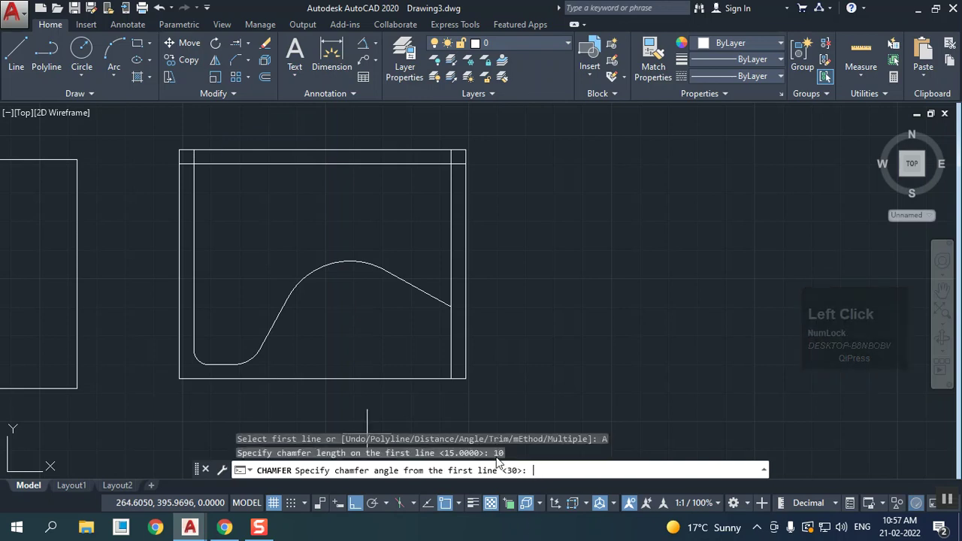
text(45)
key(Return)
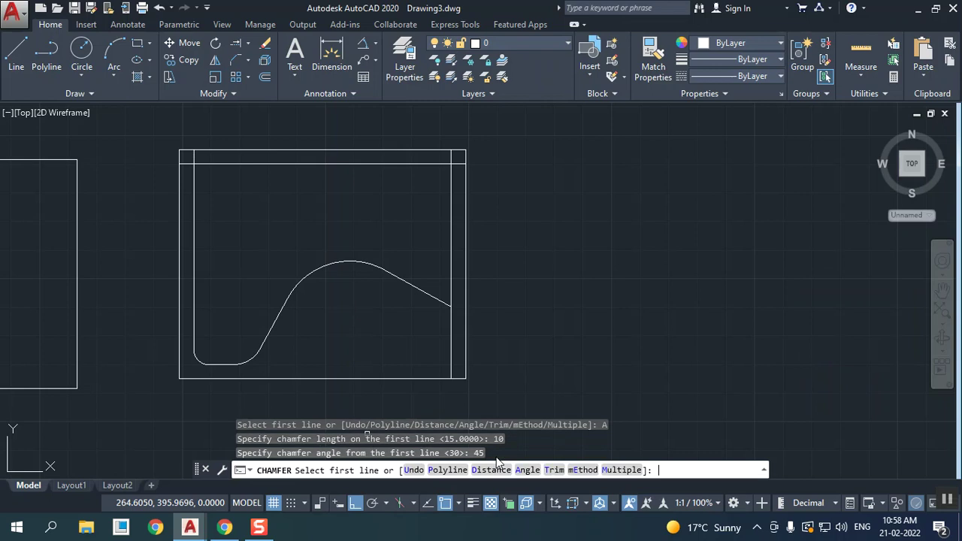
click(218, 163)
click(194, 186)
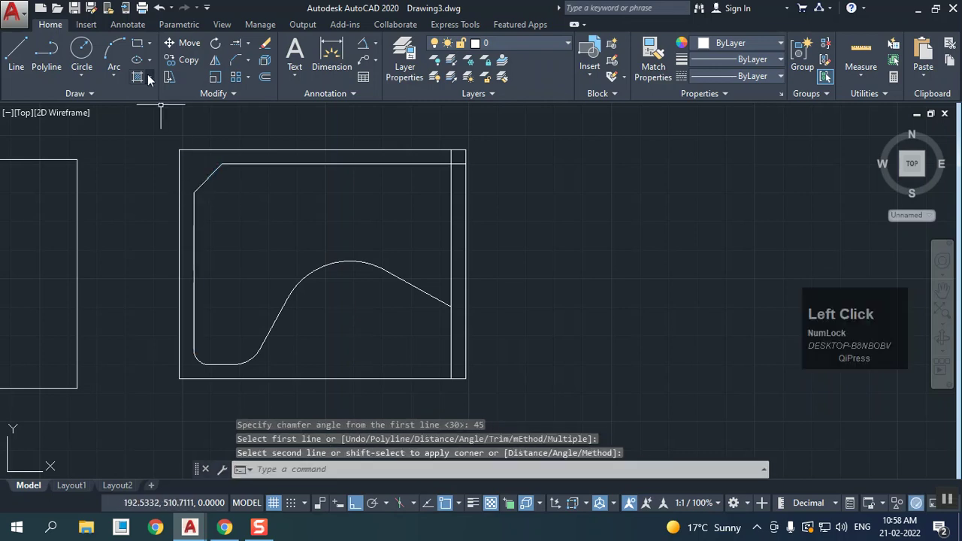
- Chamfer the upper-right corner of the inner outline using a length of 5 and an angle of 45
click(235, 62)
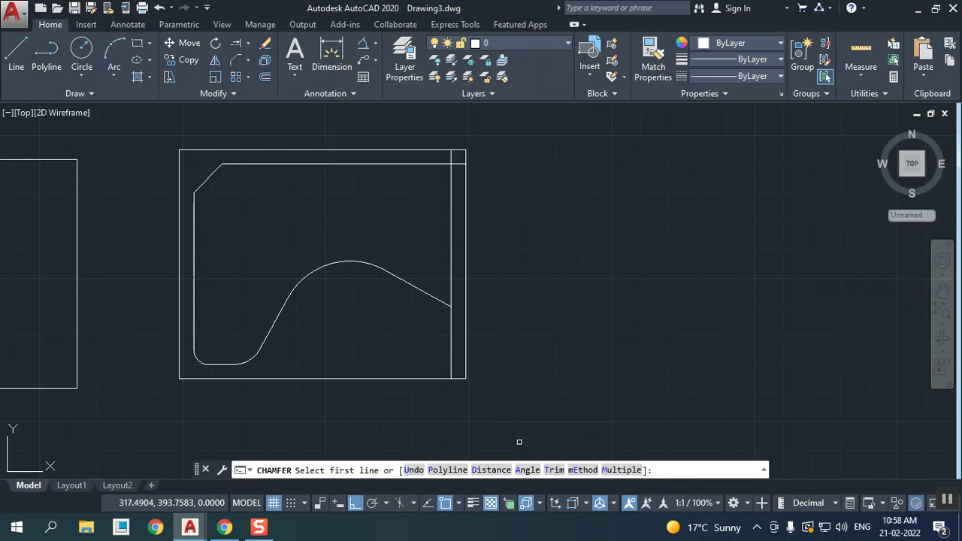
click(526, 470)
text(5)
key(Return)
text(45)
key(Return)
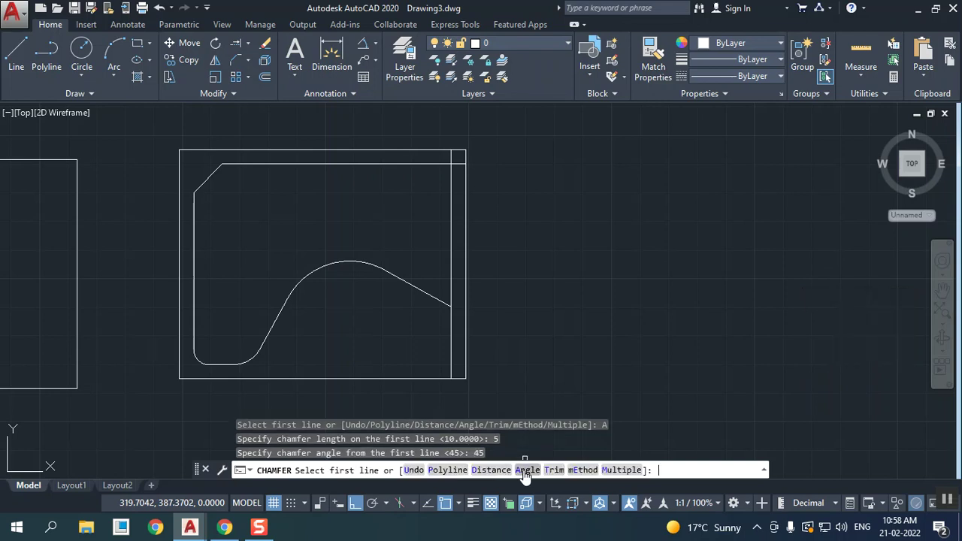
click(420, 163)
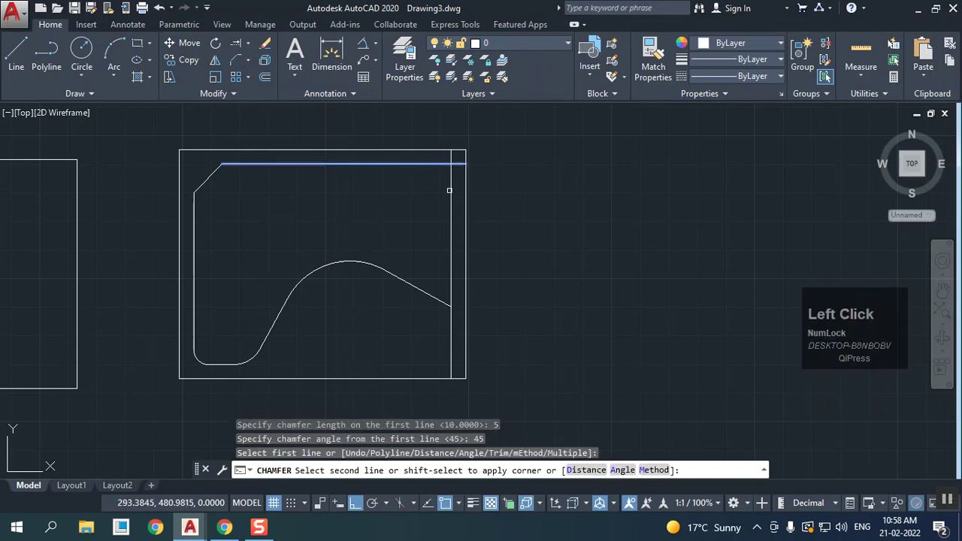
click(451, 190)
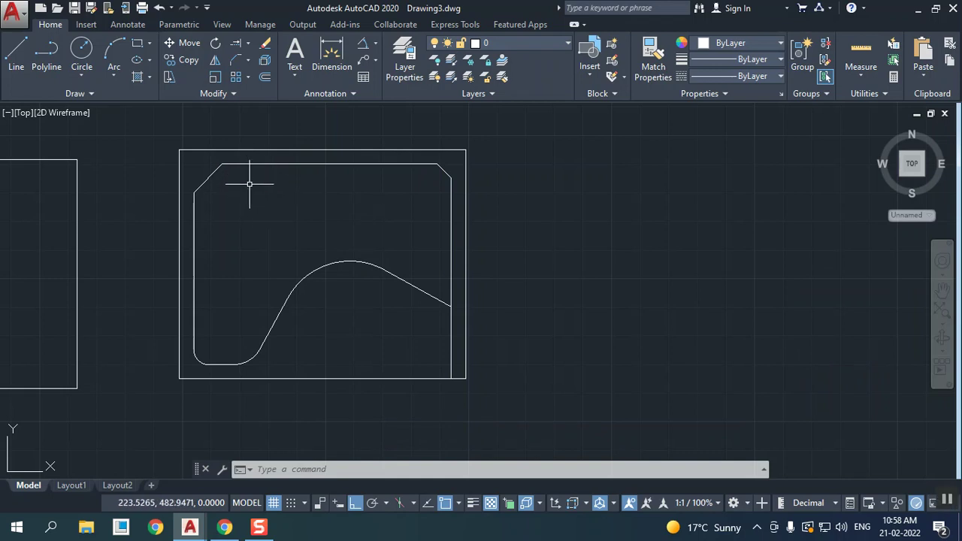
click(234, 59)
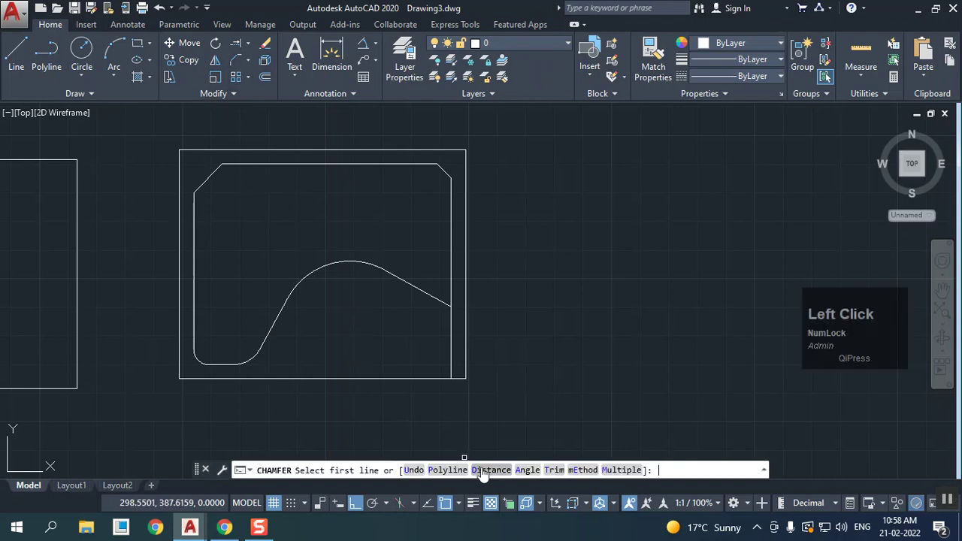
click(483, 471)
key(Return)
key(Return)
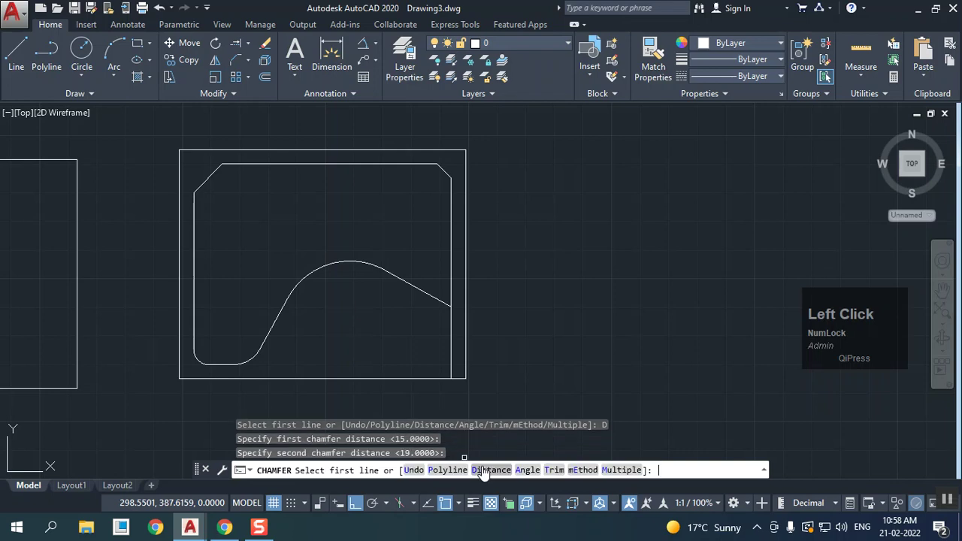
- Chamfer the corner between the descending angled line and the inner right vertical line with both distances set to 15
click(241, 61)
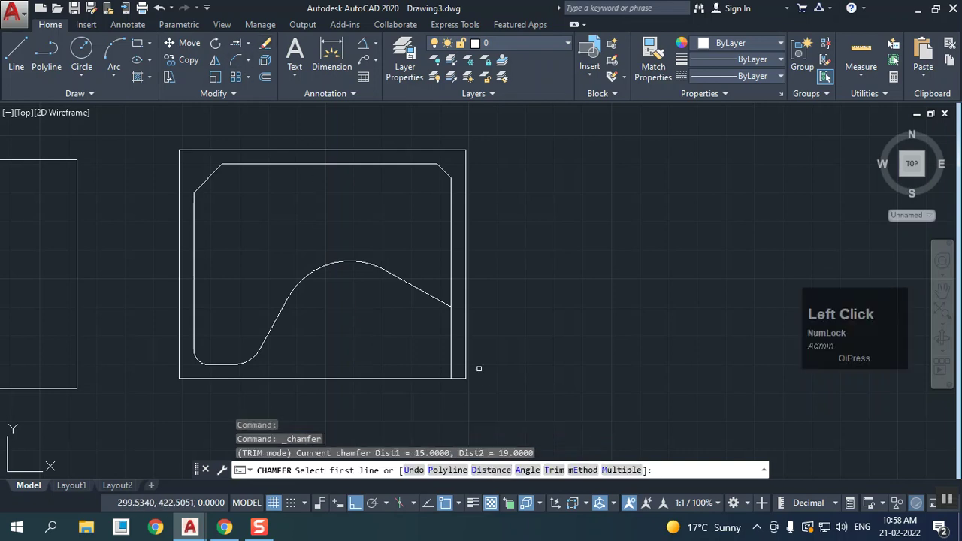
click(490, 471)
text(15)
key(Return)
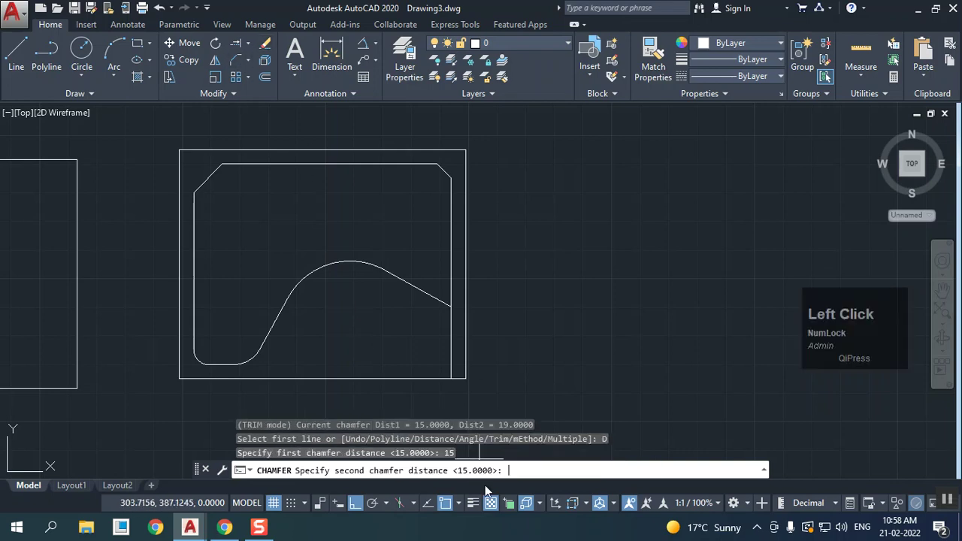
text(15)
key(Return)
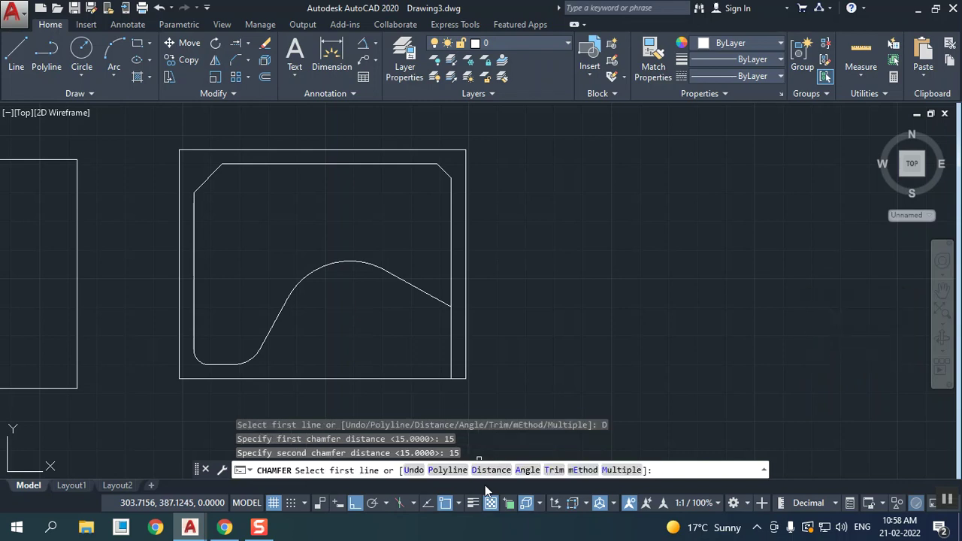
click(415, 276)
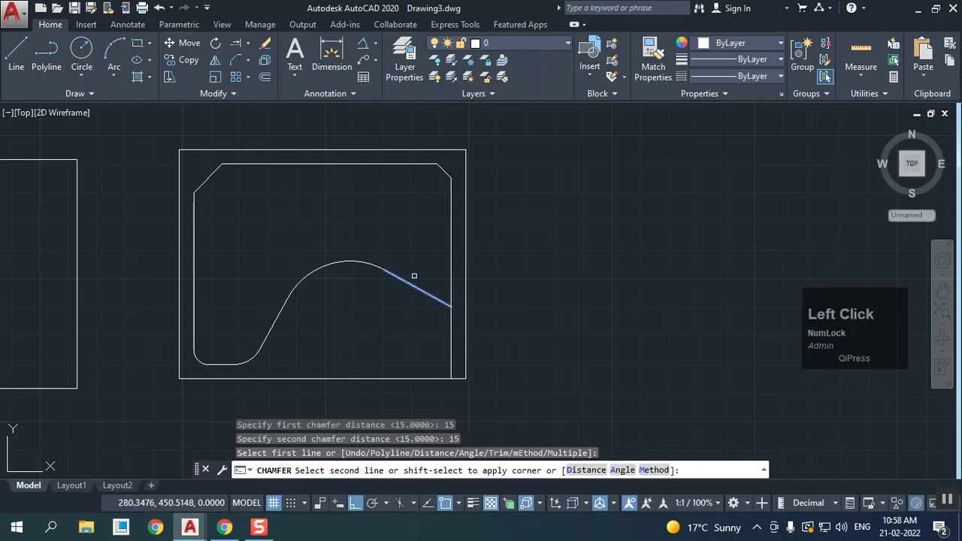
click(451, 253)
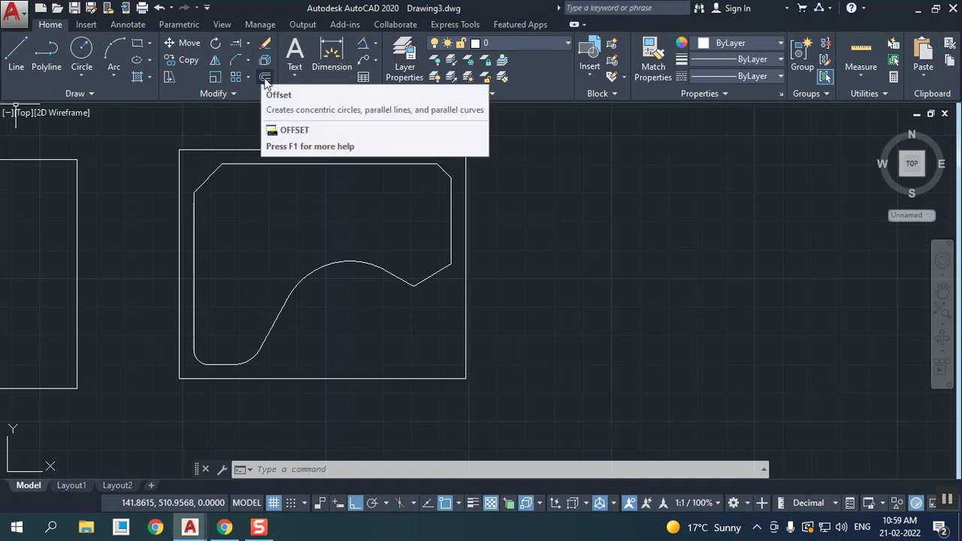
click(252, 47)
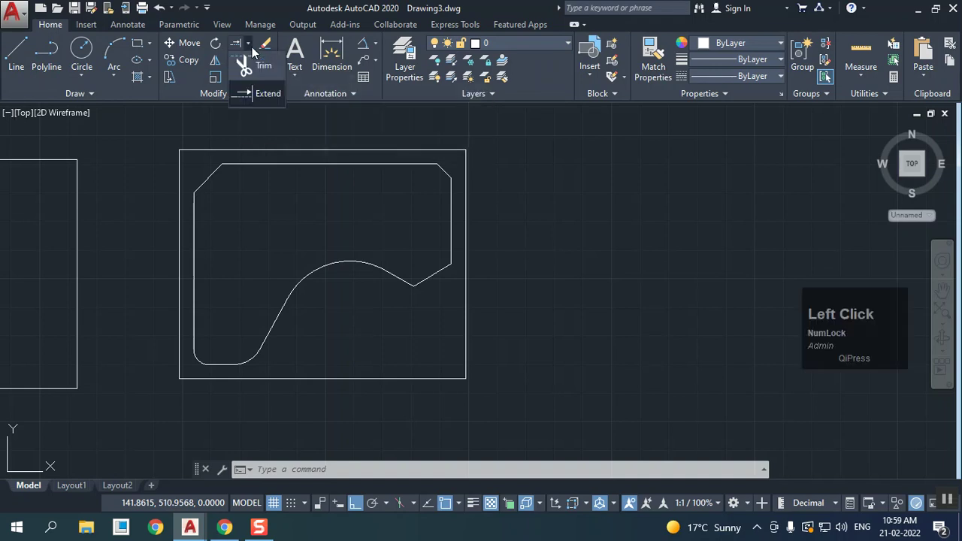
mouse_move(553, 345)
middle_down()
mouse_move(683, 369)
mouse_move(398, 363)
mouse_move(407, 364)
middle_up()
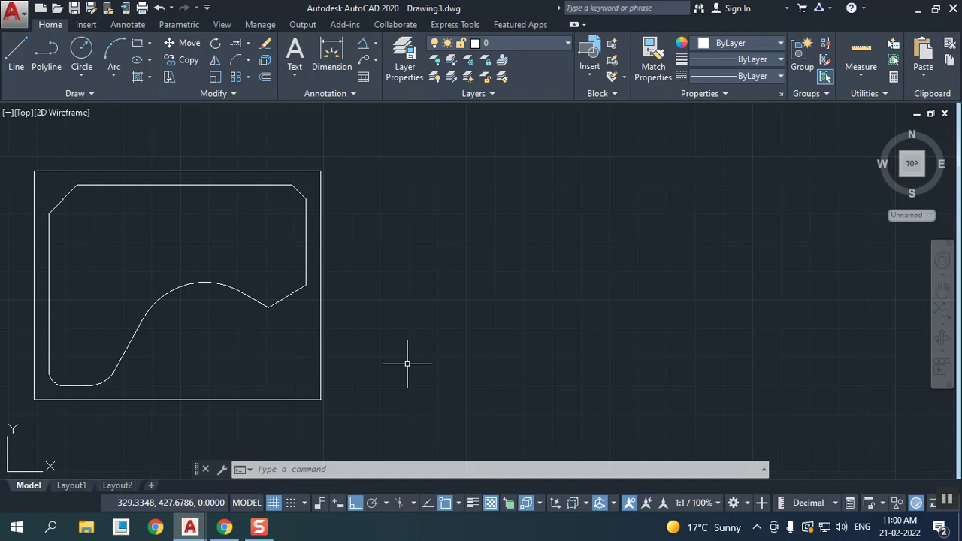
scroll(118, 258, up, 2)
middle_click(143, 263)
scroll(120, 244, down, 2)
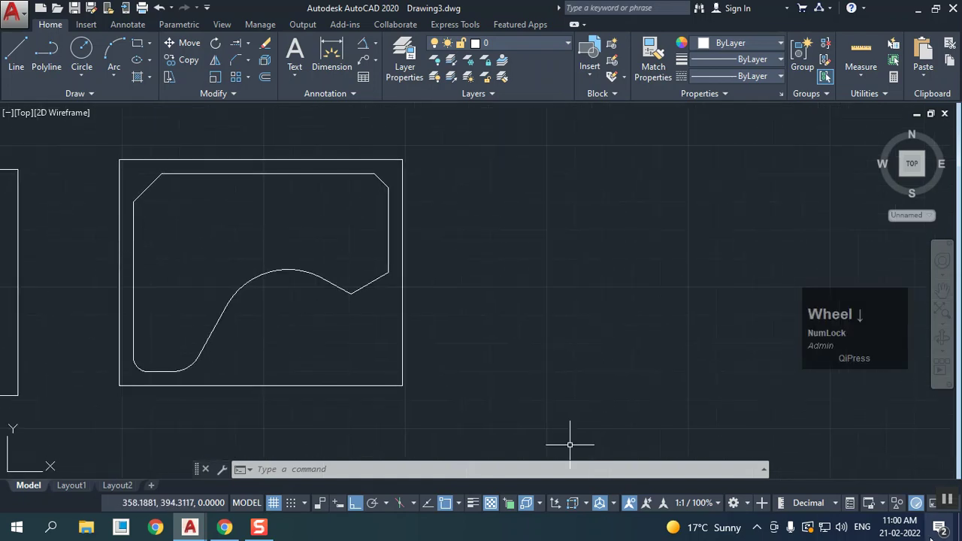